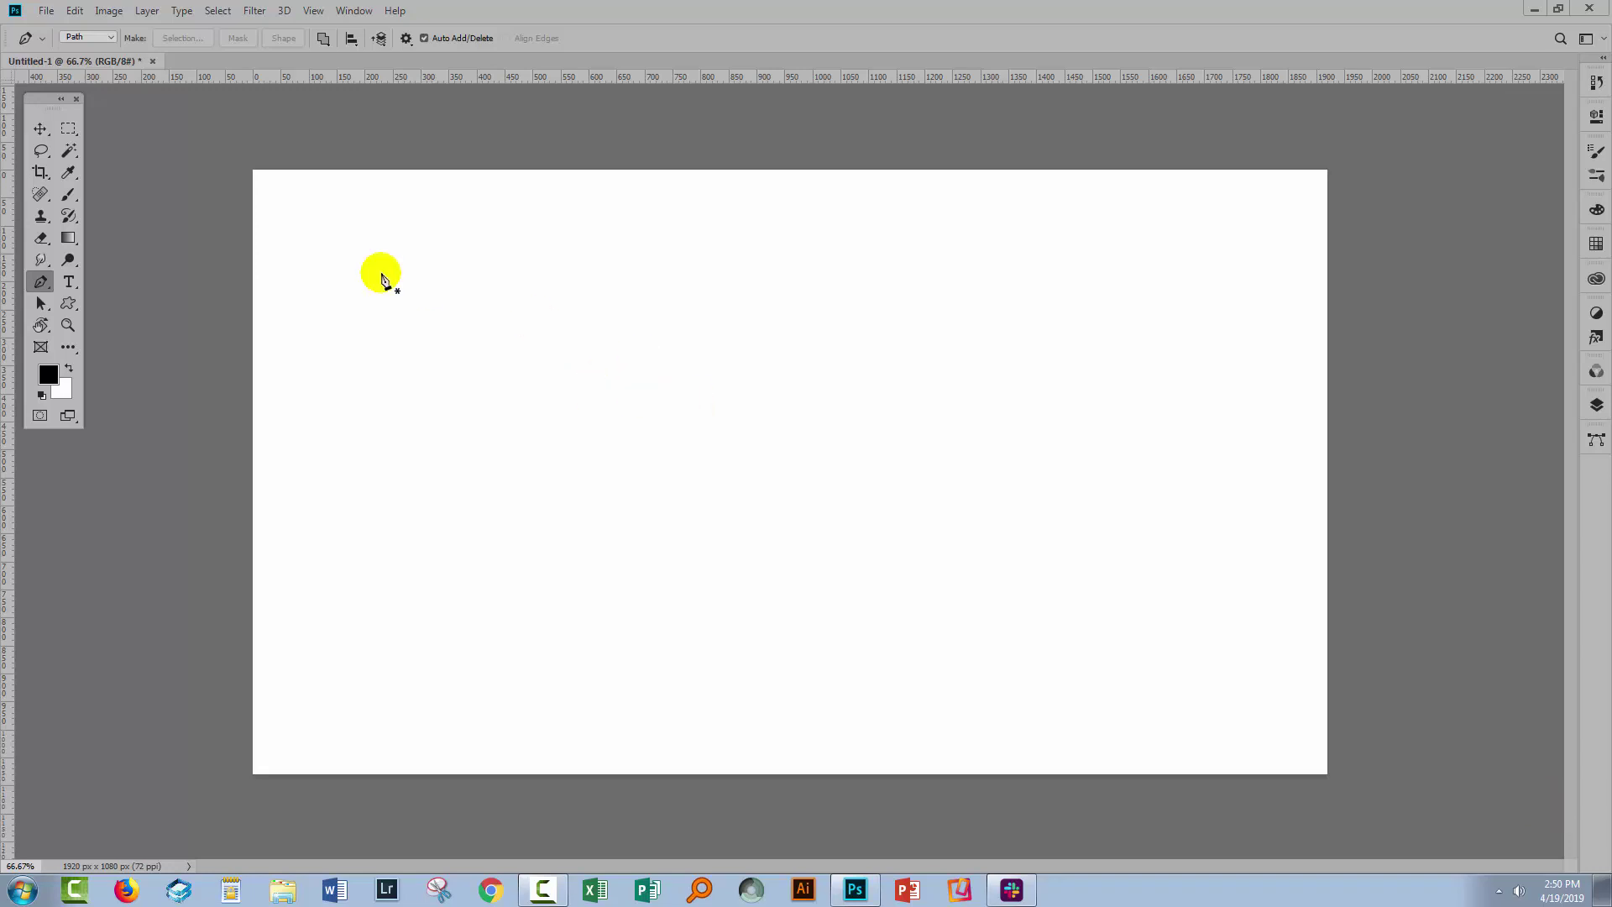
- Paint a black freehand wave across the upper left of the canvas with the 21 px, 100% hardness round brush
click(70, 196)
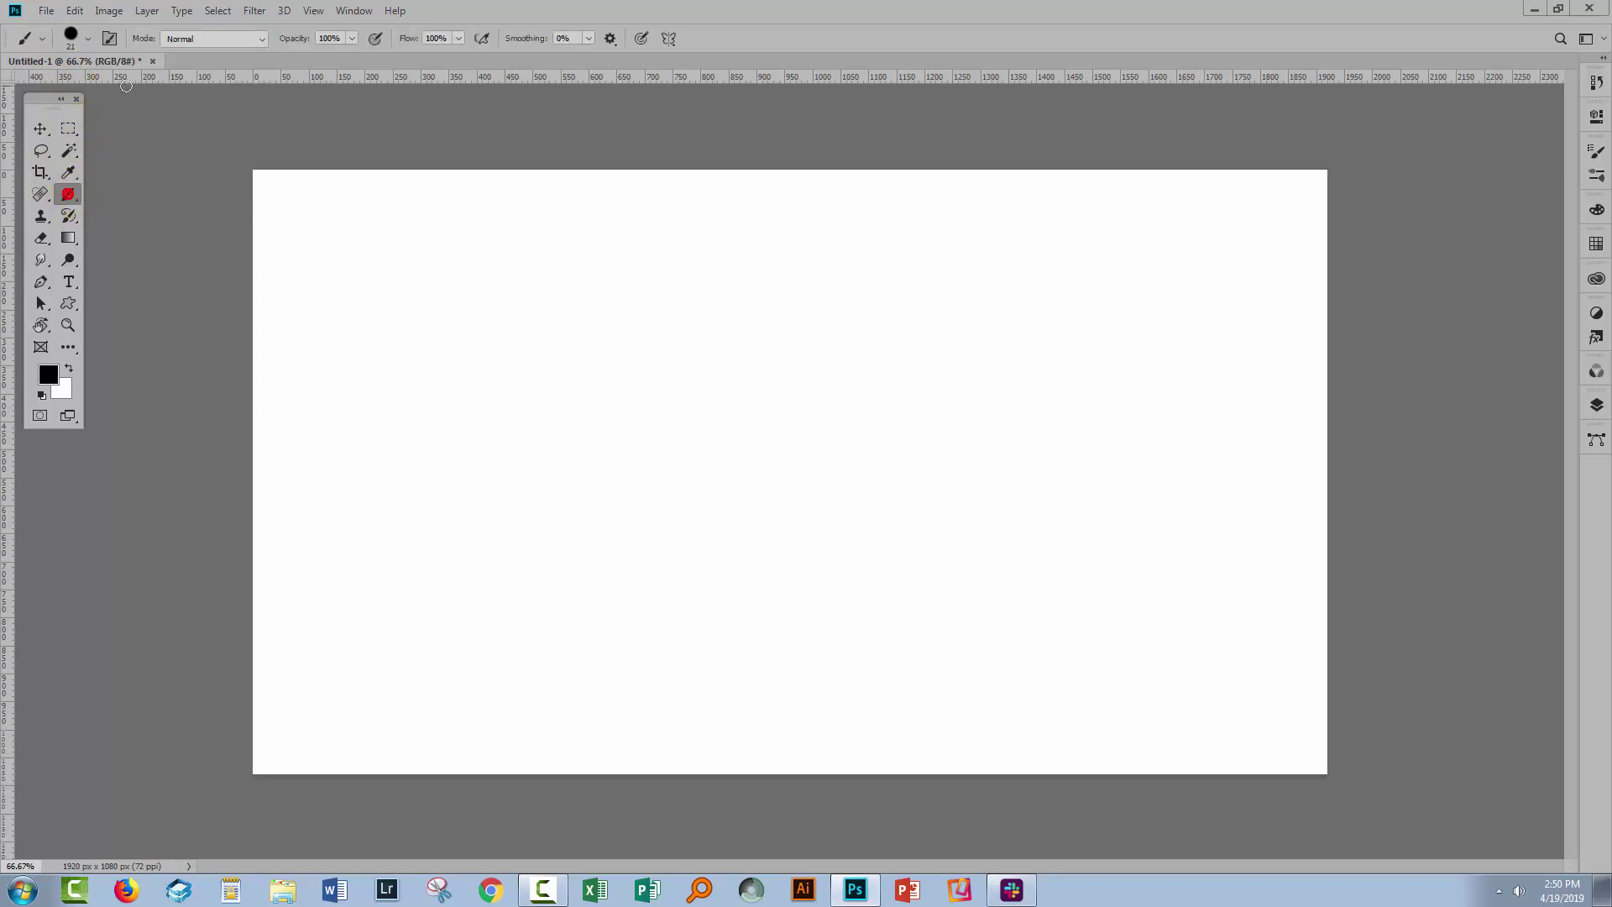
click(88, 40)
click(88, 40)
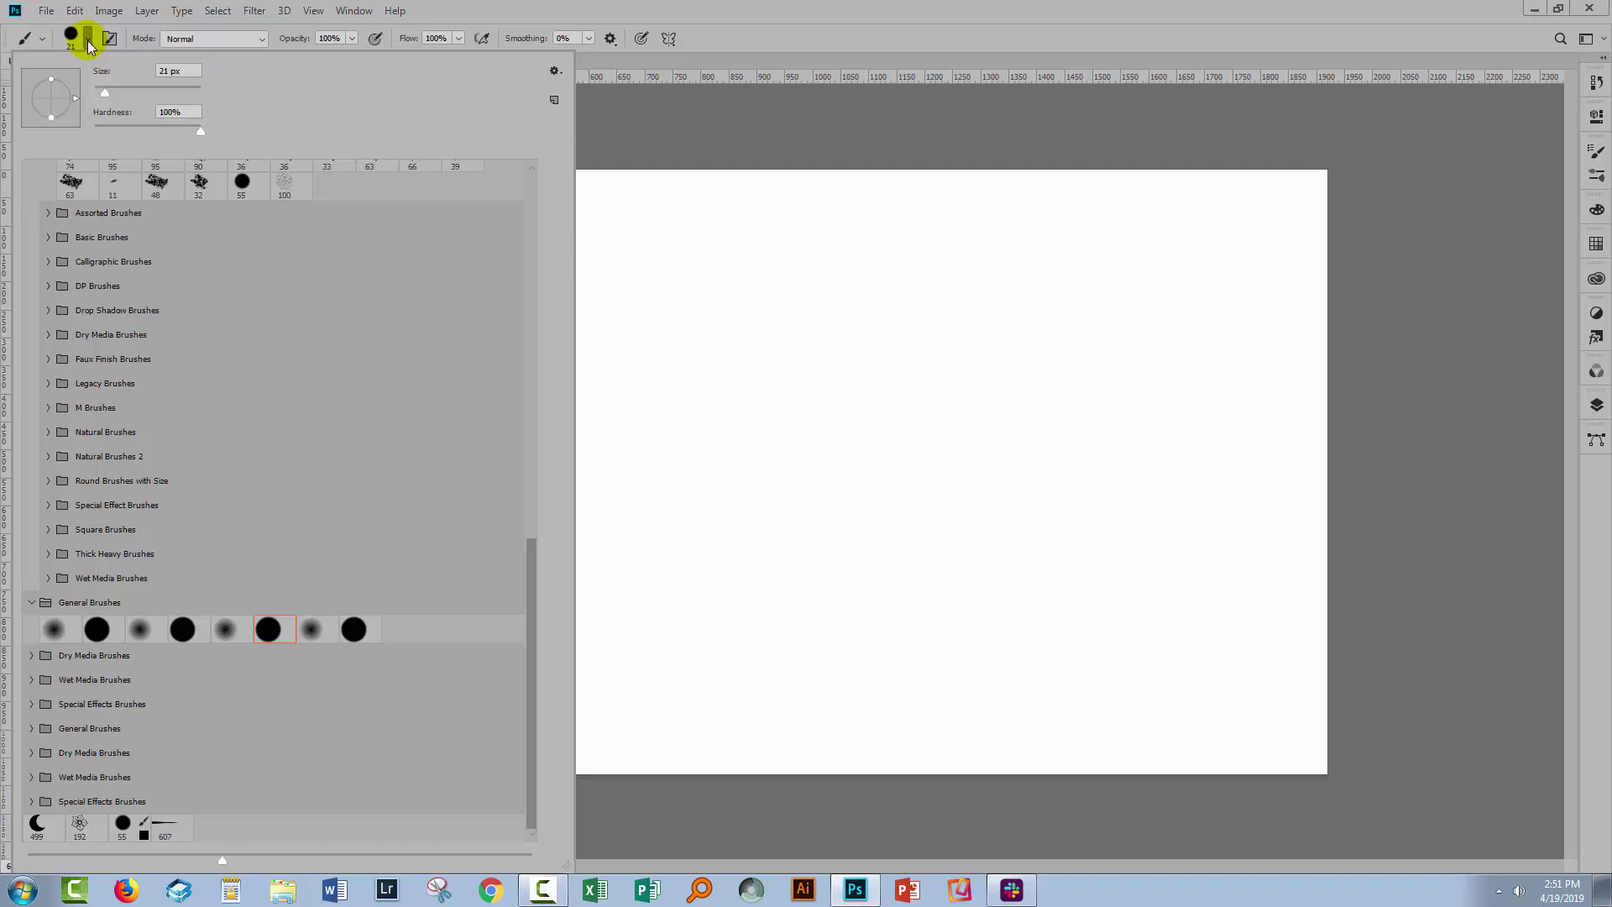
click(763, 38)
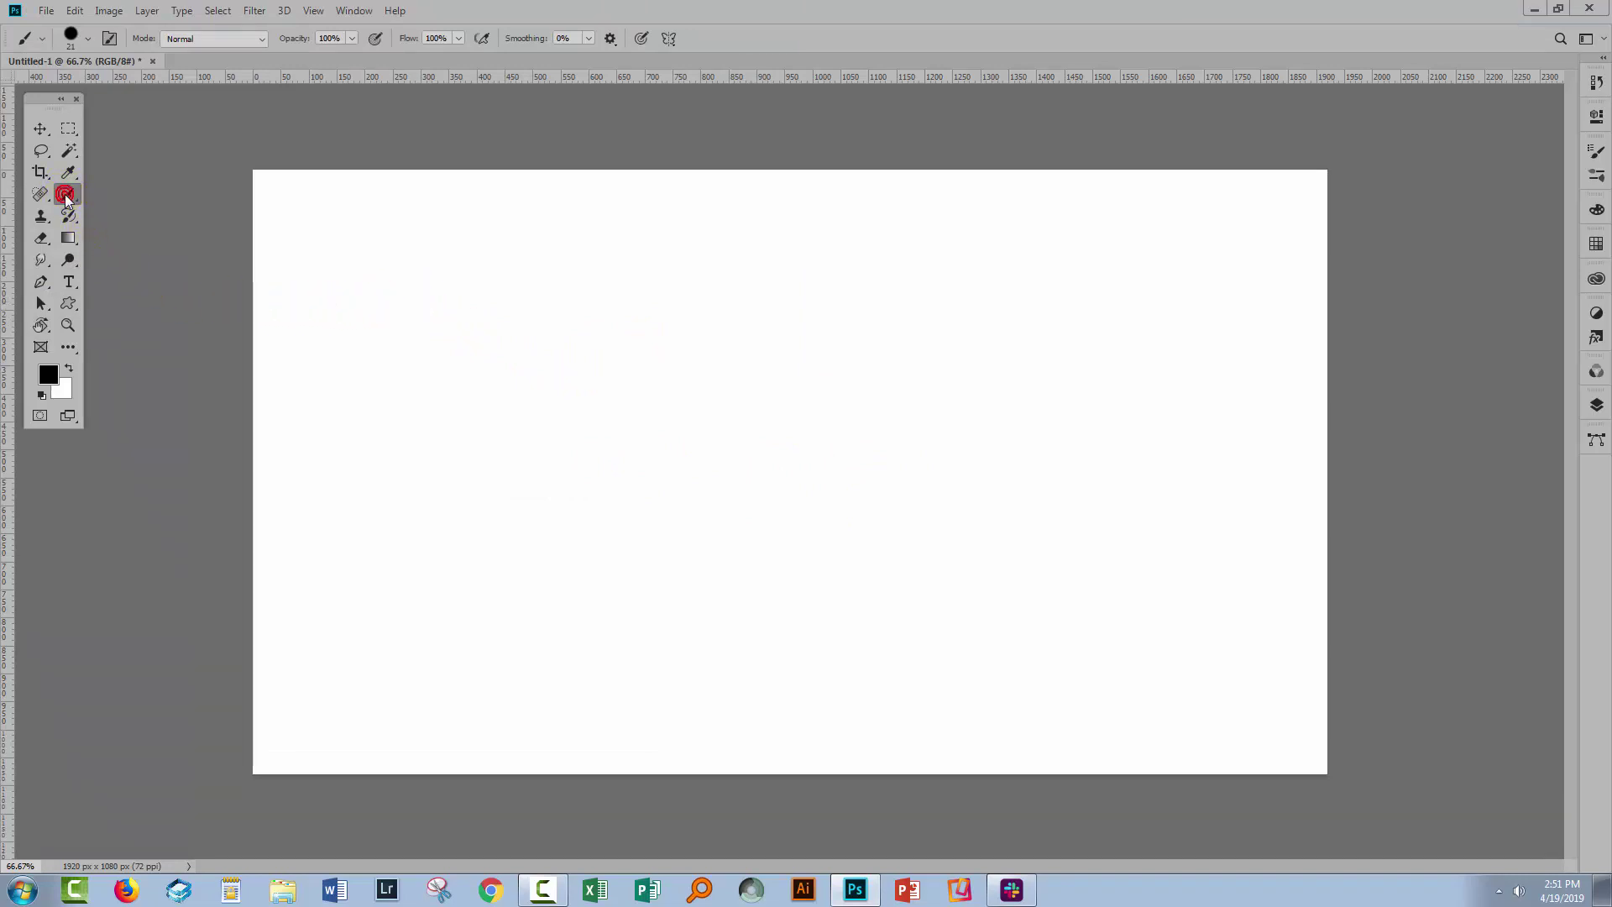
click(89, 40)
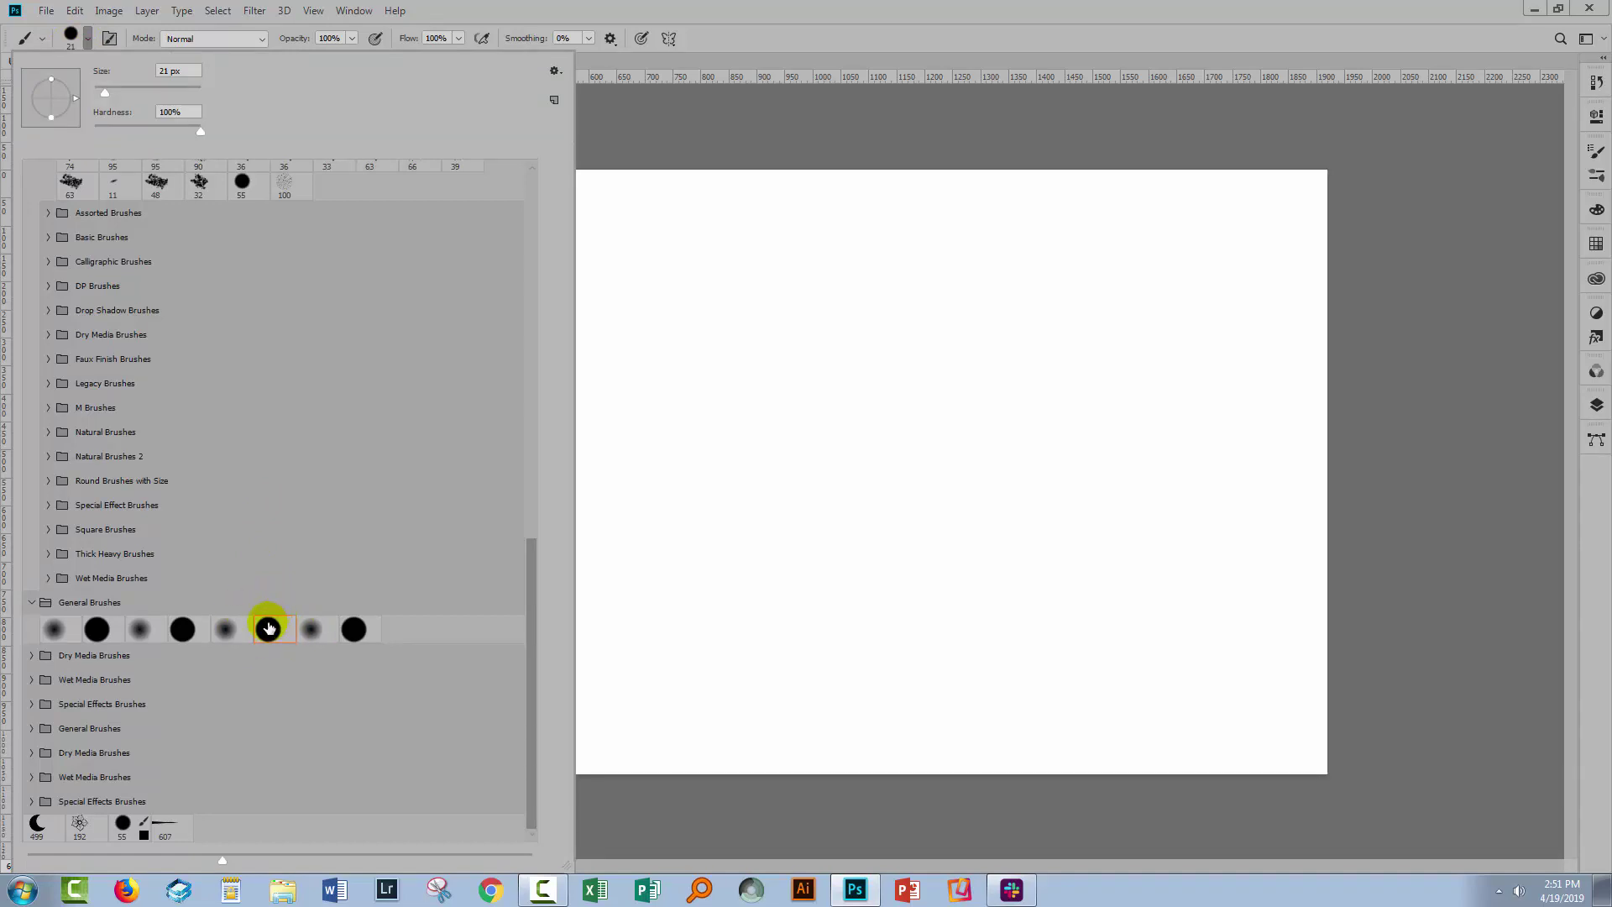
click(754, 37)
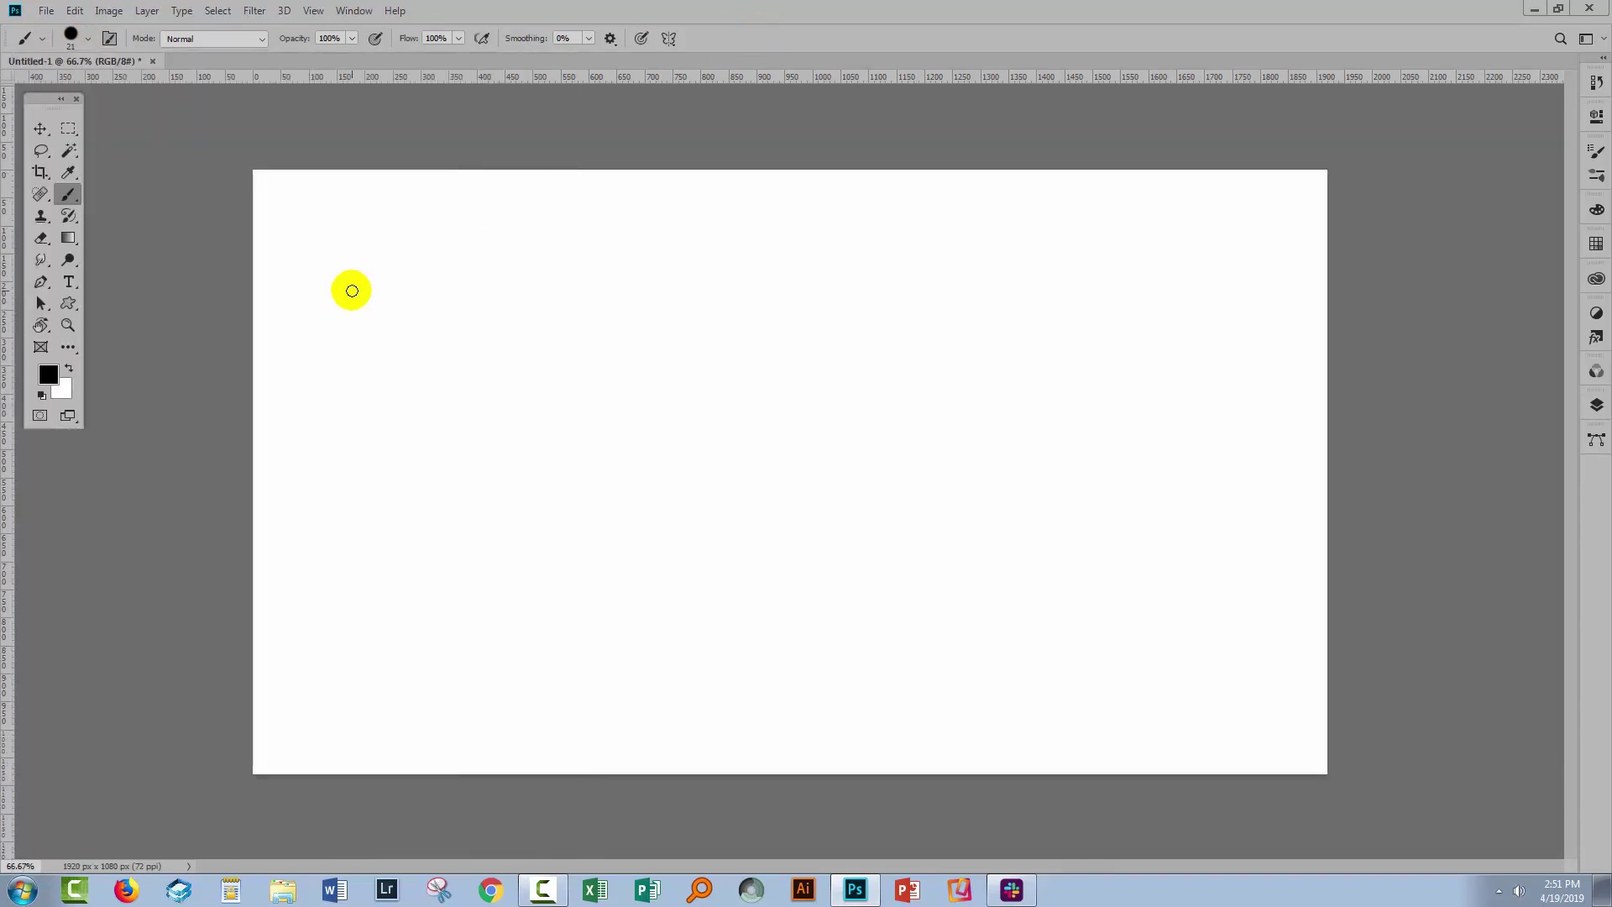
mouse_move(275, 352)
mouse_down()
mouse_move(352, 267)
mouse_move(548, 356)
mouse_move(624, 352)
mouse_move(736, 260)
mouse_up()
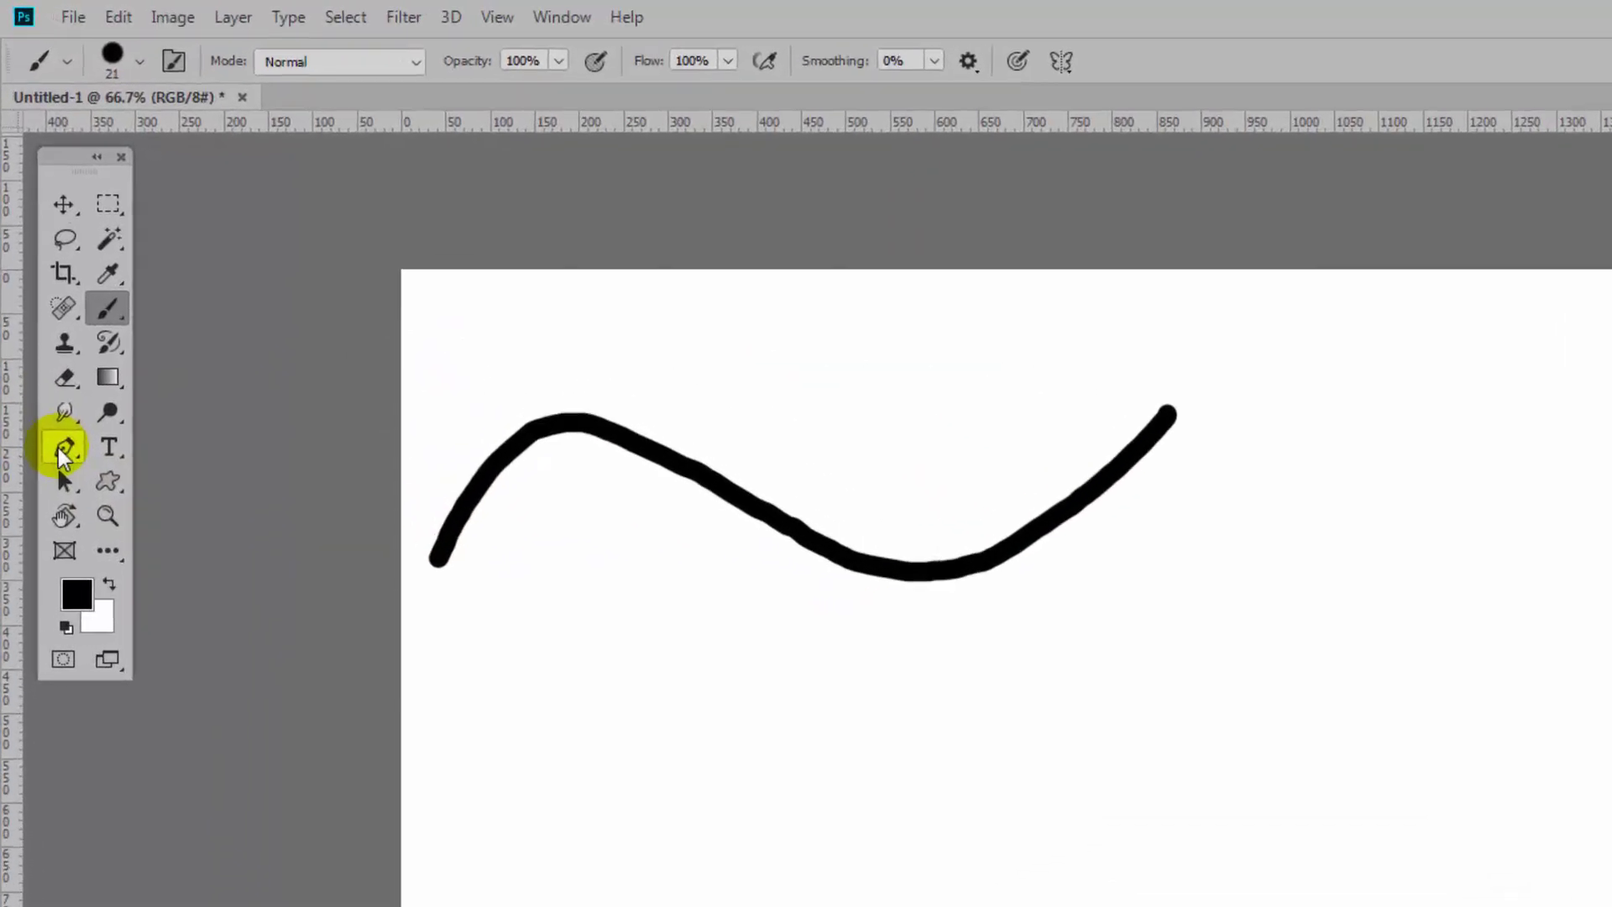
- With the Pen tool in Path mode, draw an open three-anchor wave below the painted stroke, matching its shape
click(40, 284)
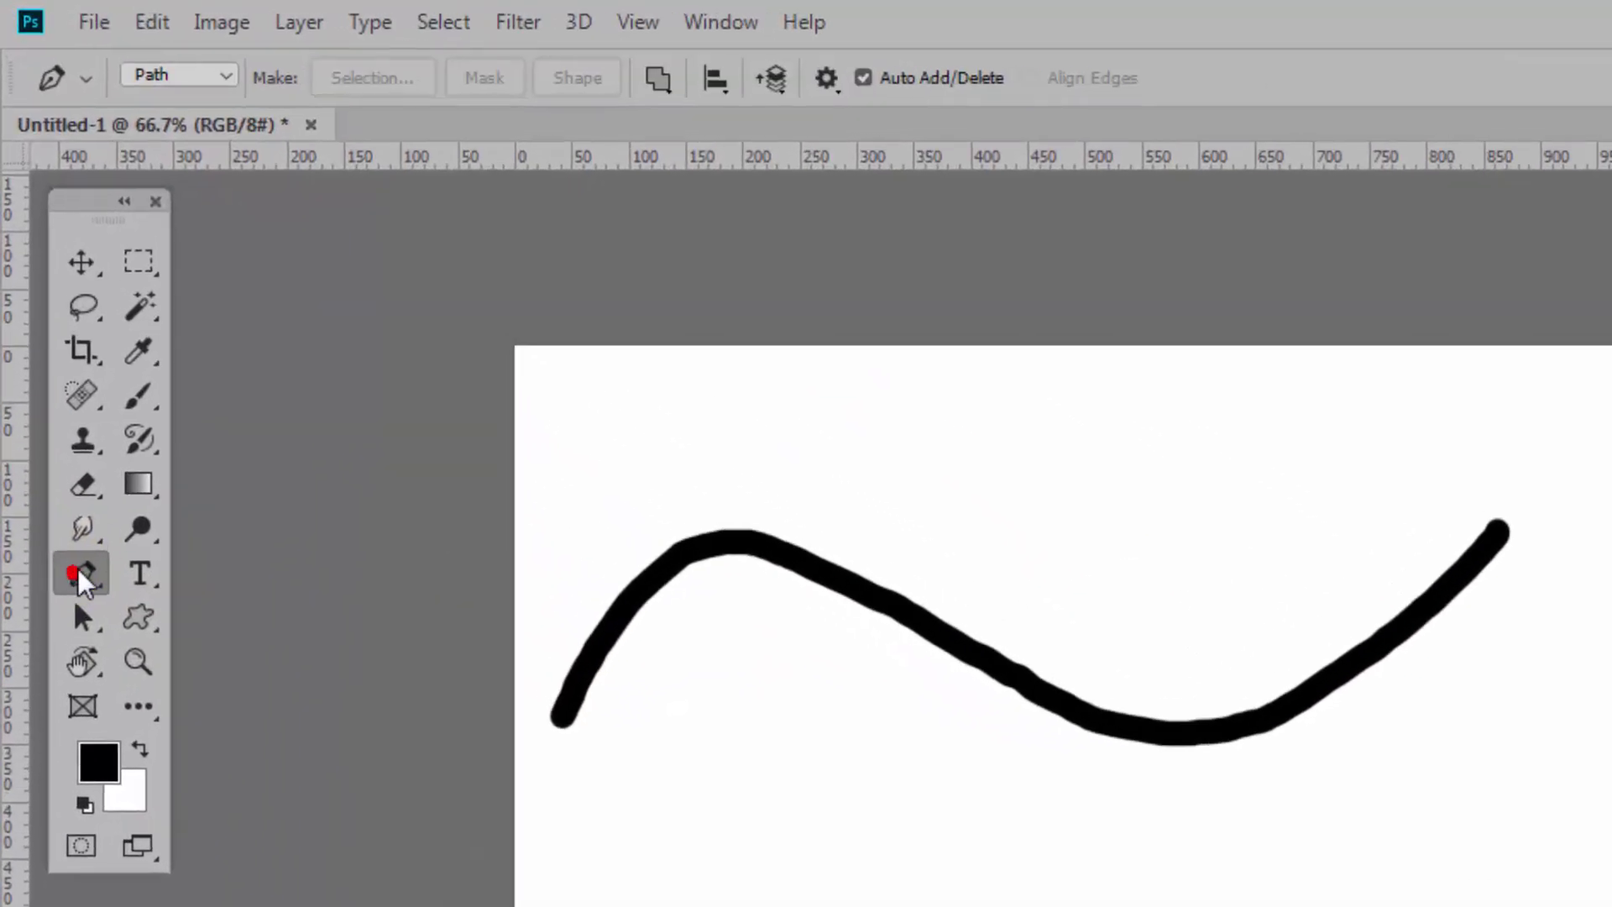
click(223, 76)
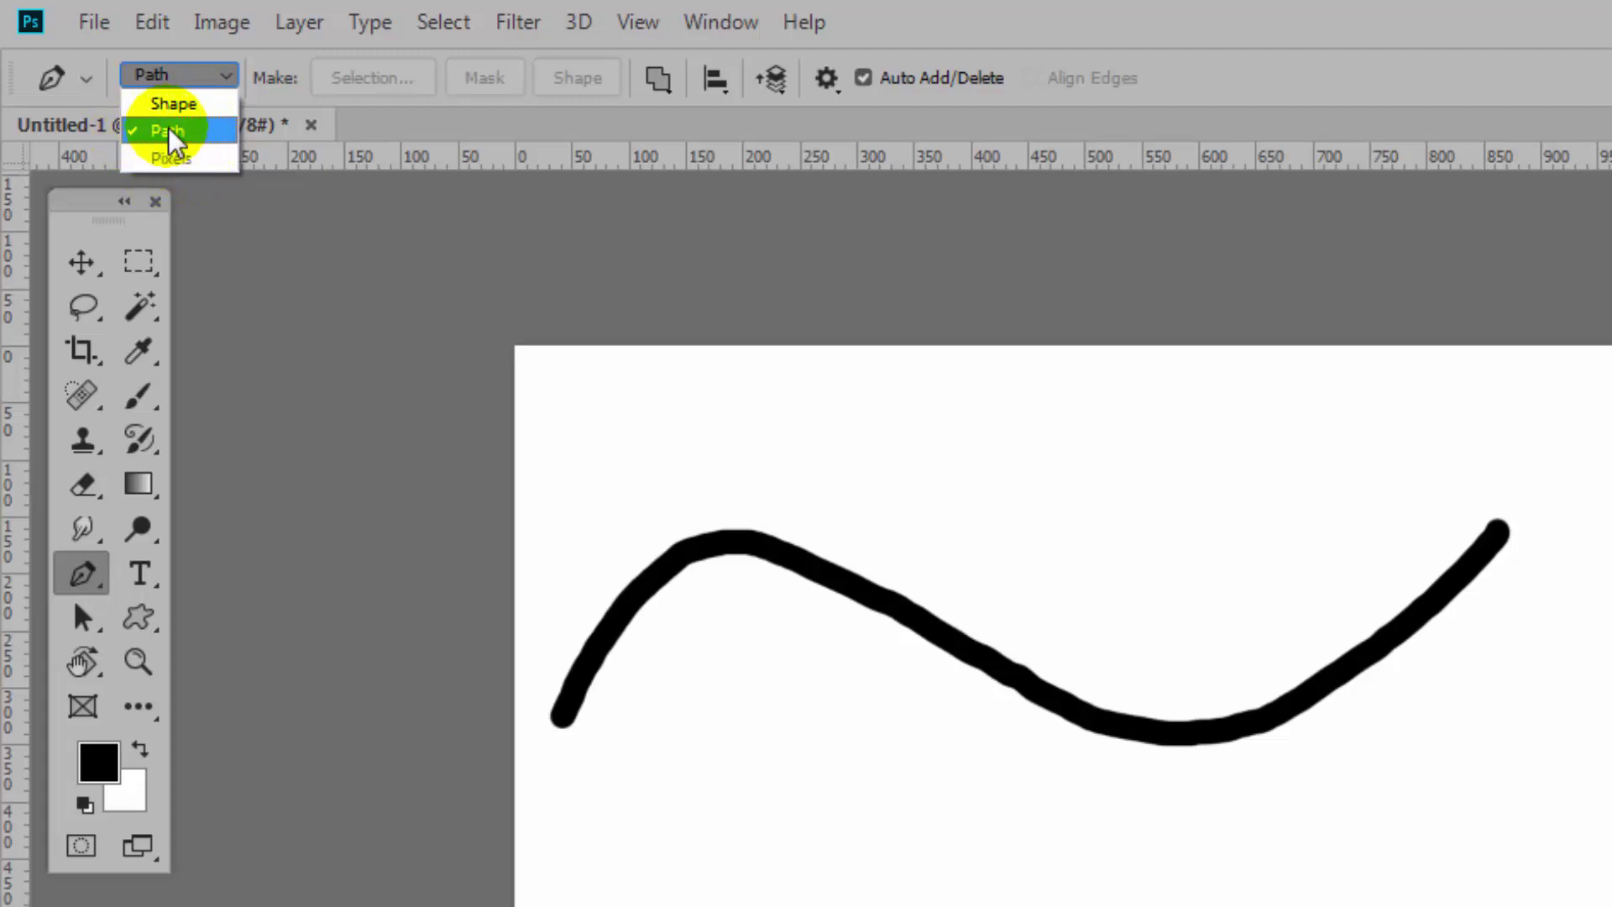
click(214, 131)
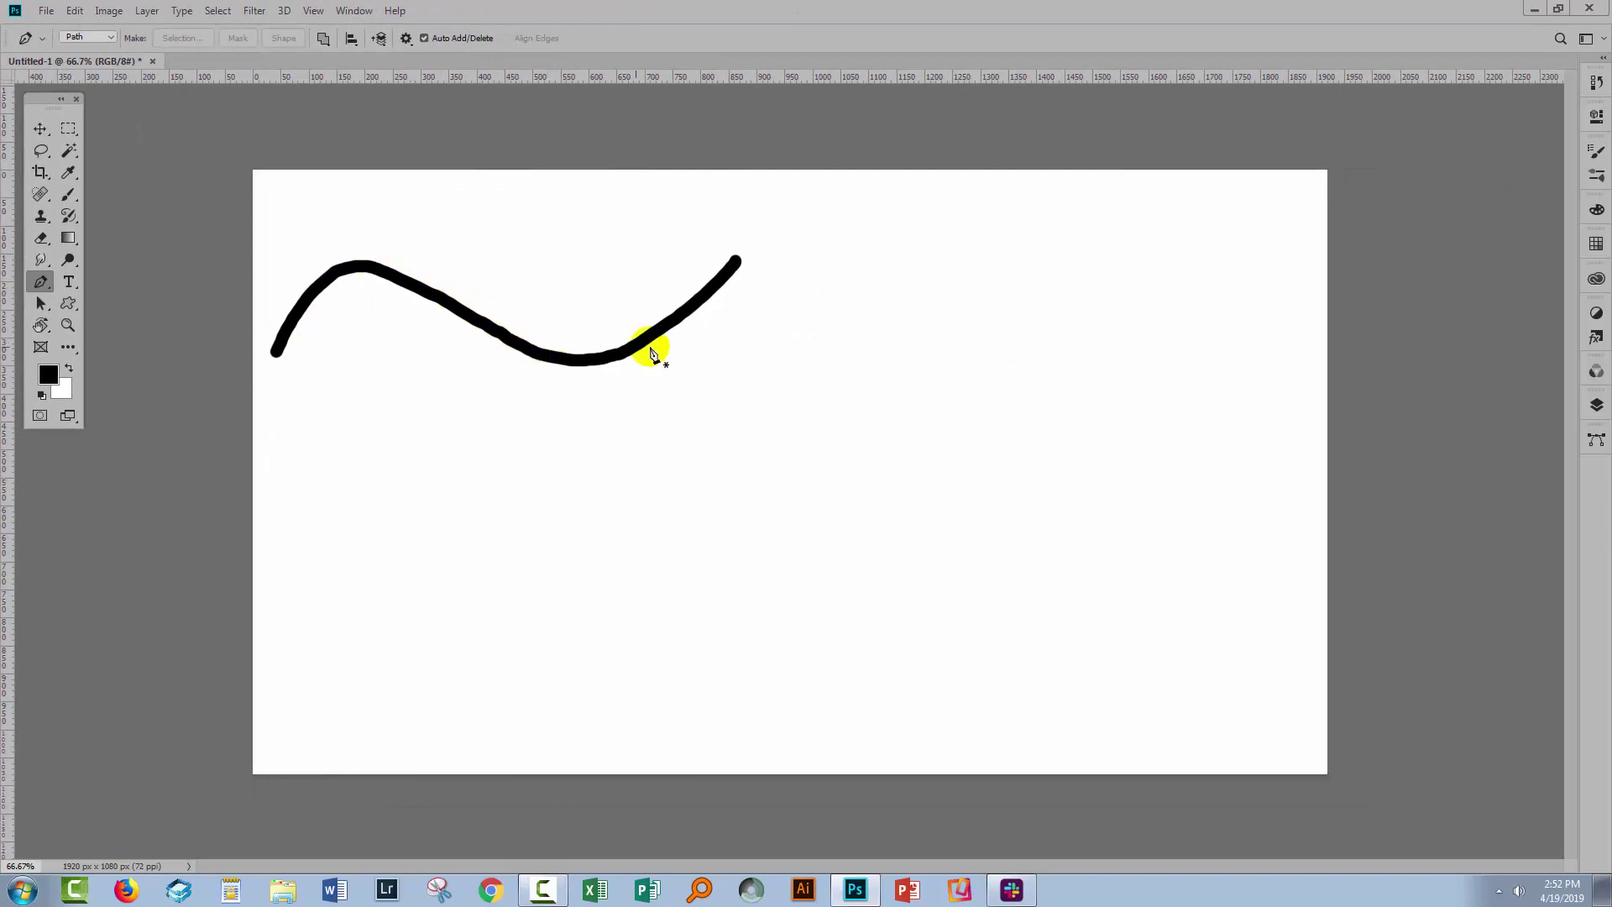
click(282, 487)
drag(283, 489, 336, 421)
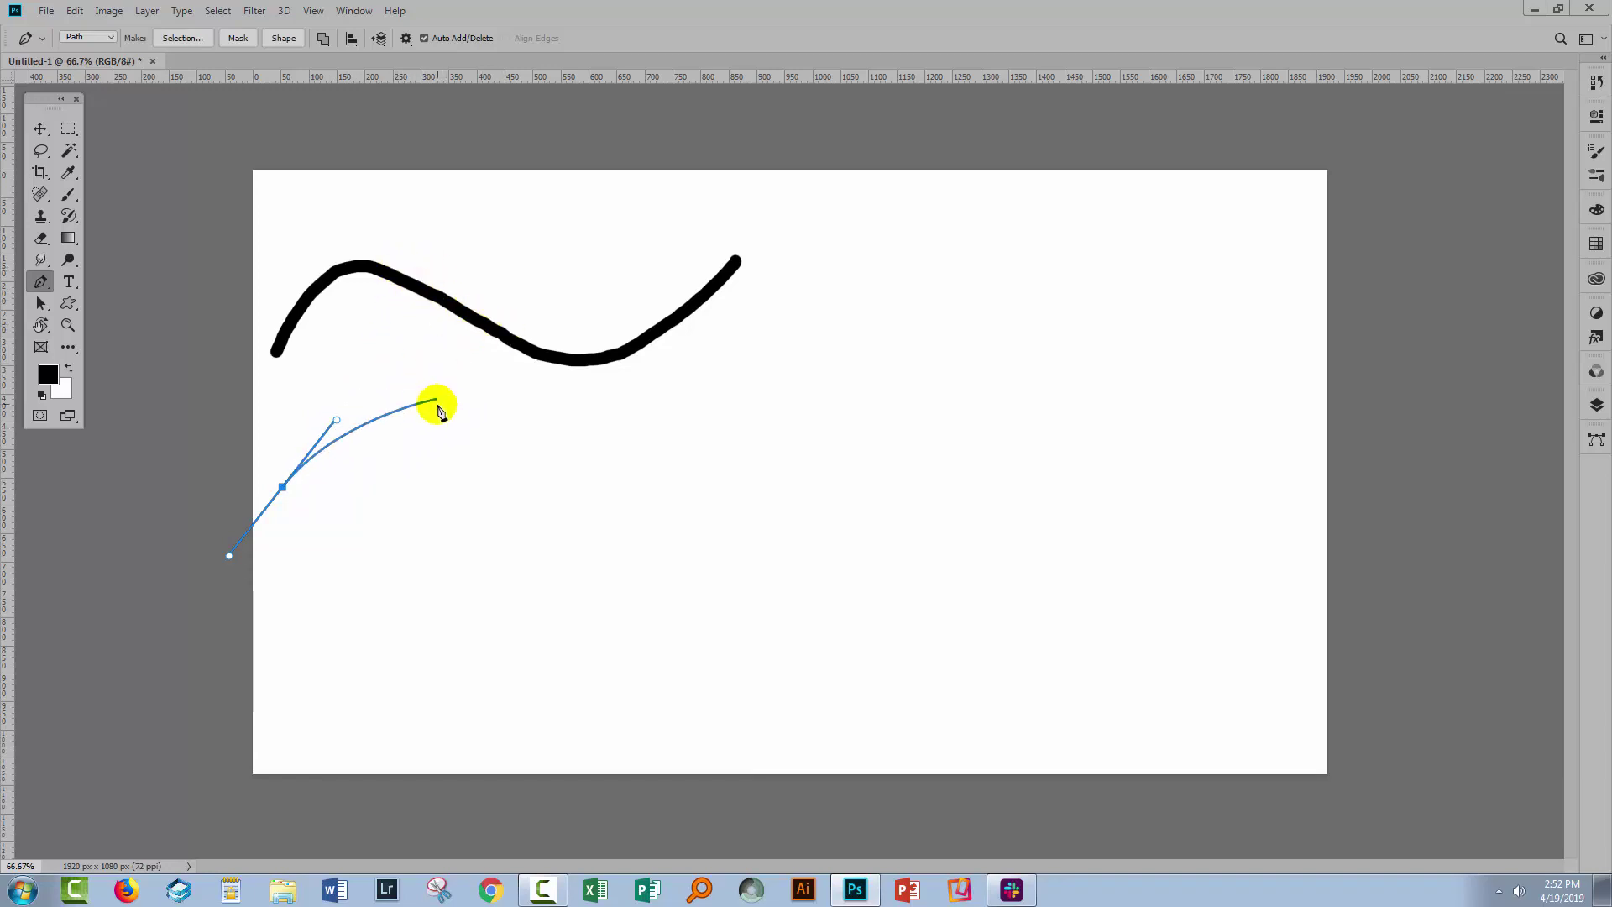
drag(467, 456, 557, 519)
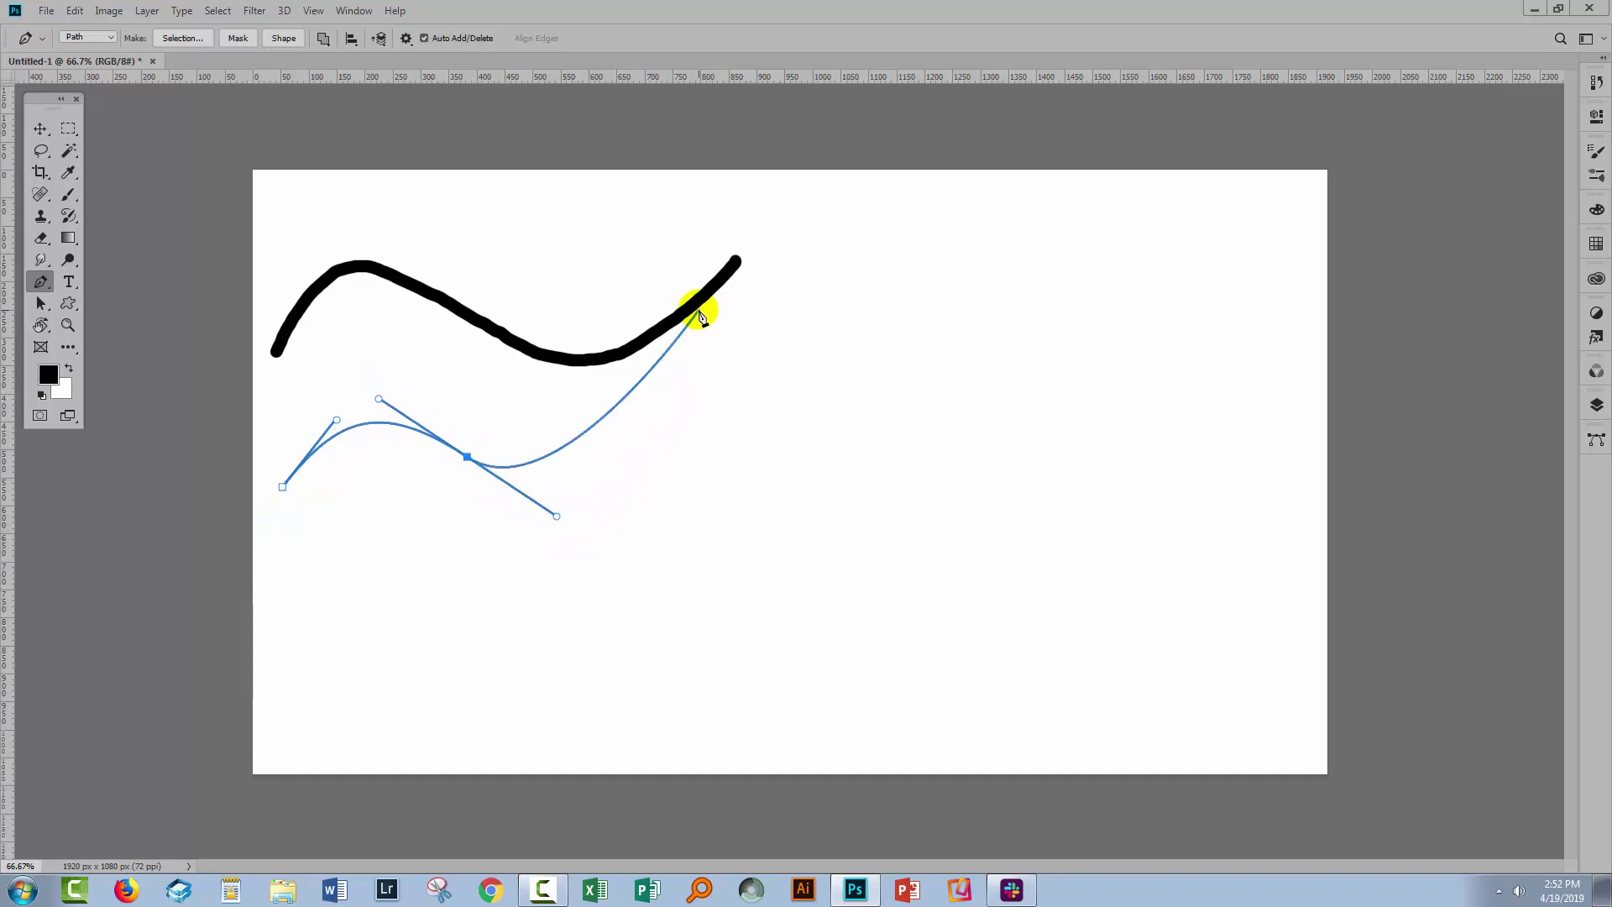
drag(737, 403, 785, 326)
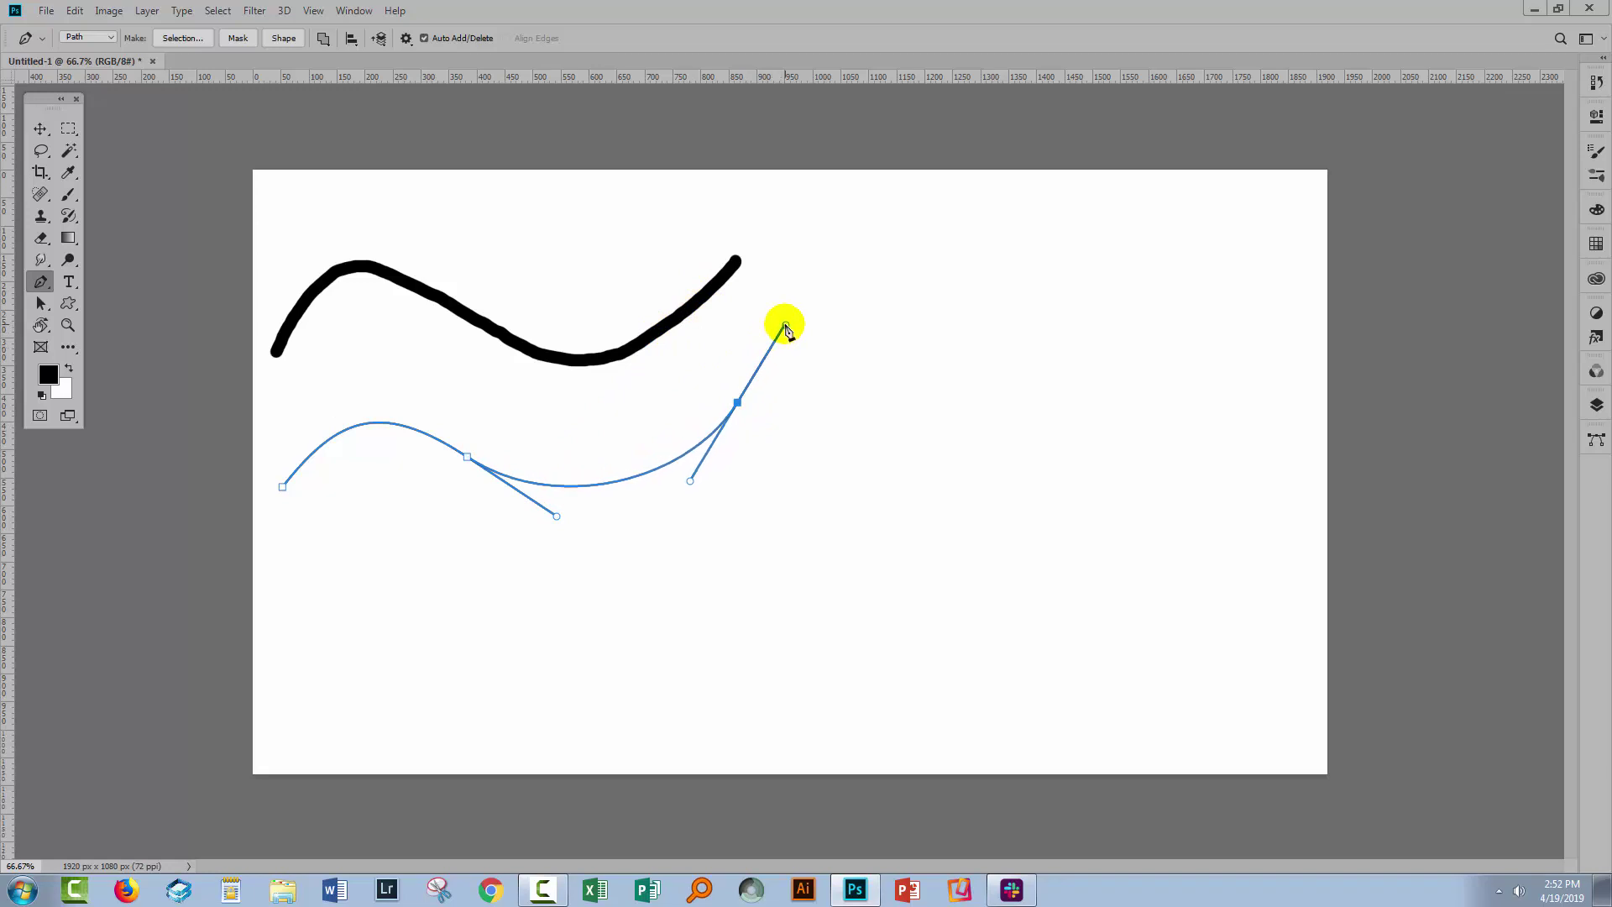
key(Escape)
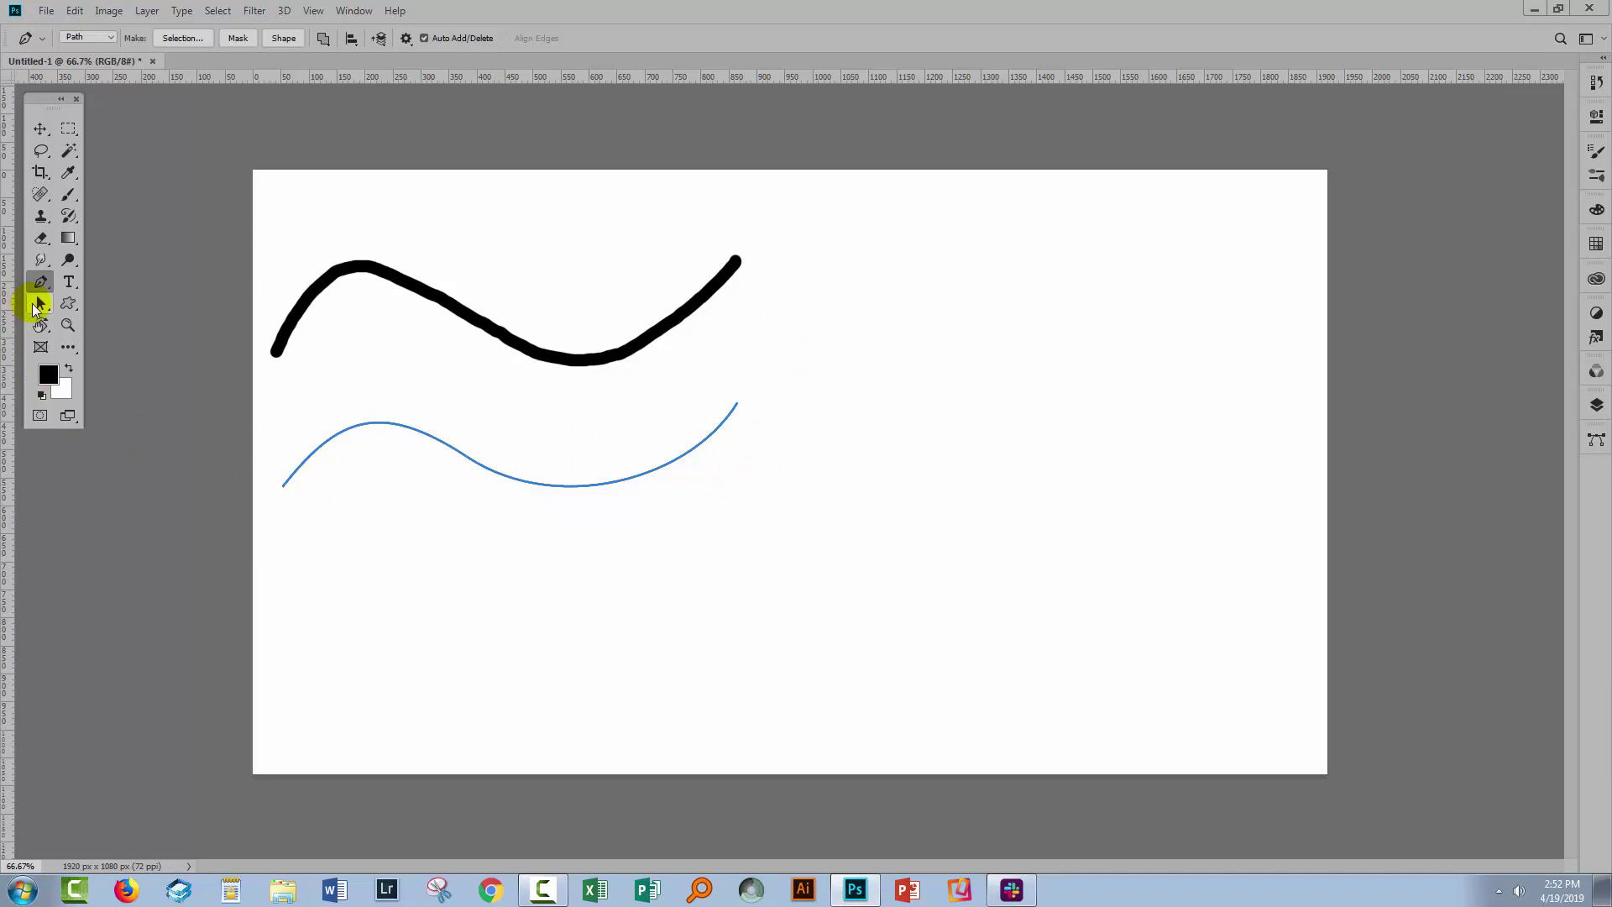
- Select the entire wavy path with the Path Selection tool
click(42, 306)
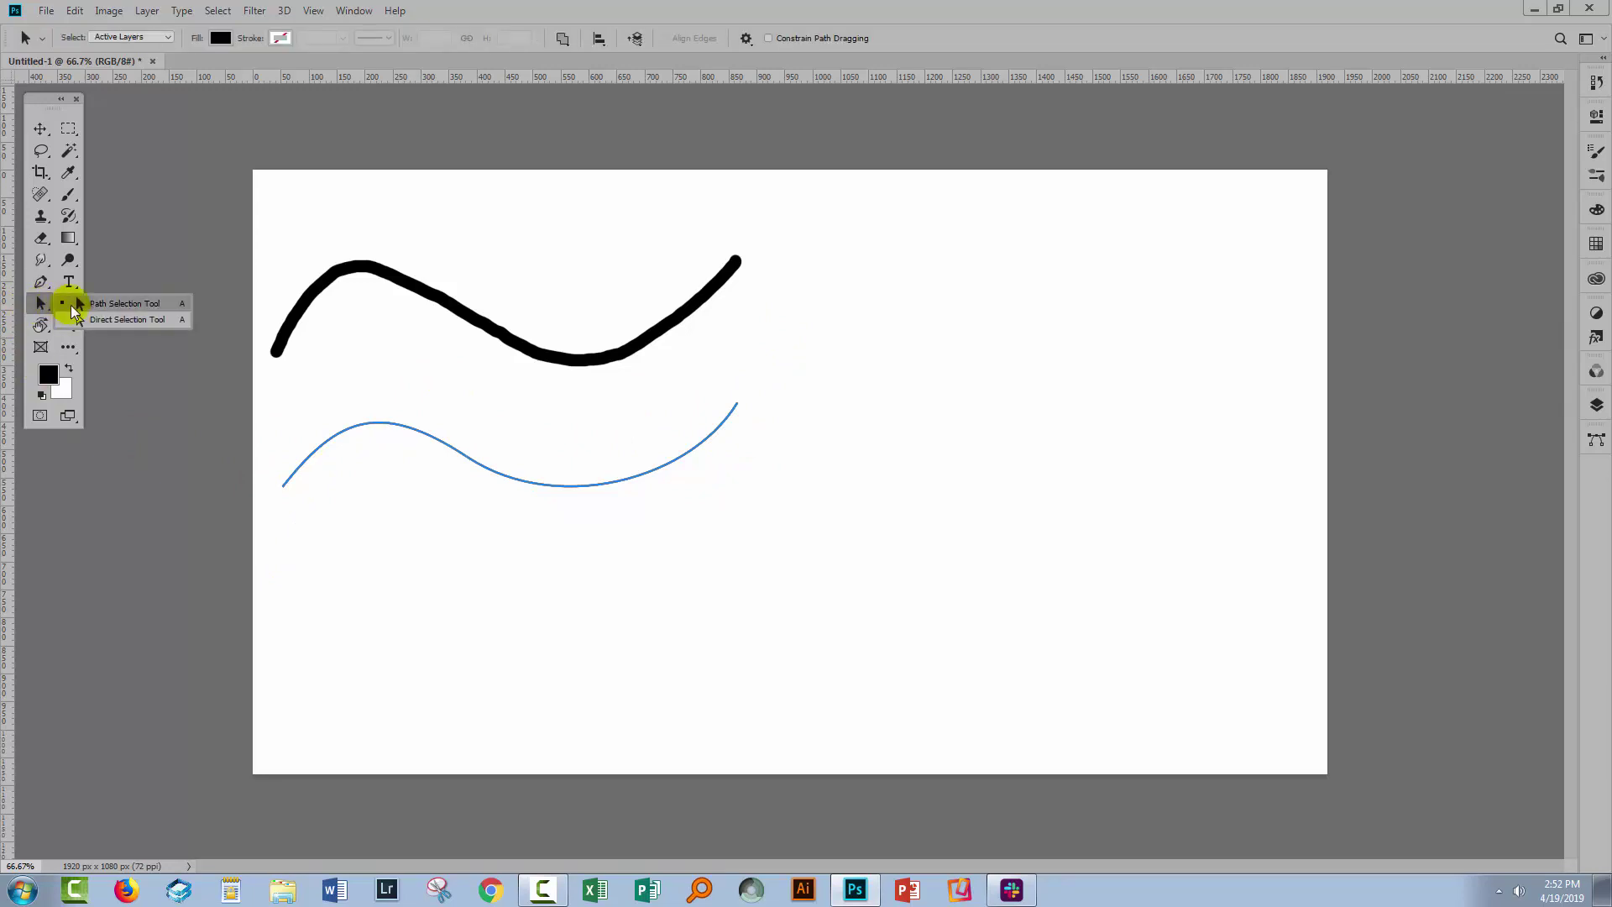
click(71, 304)
click(402, 425)
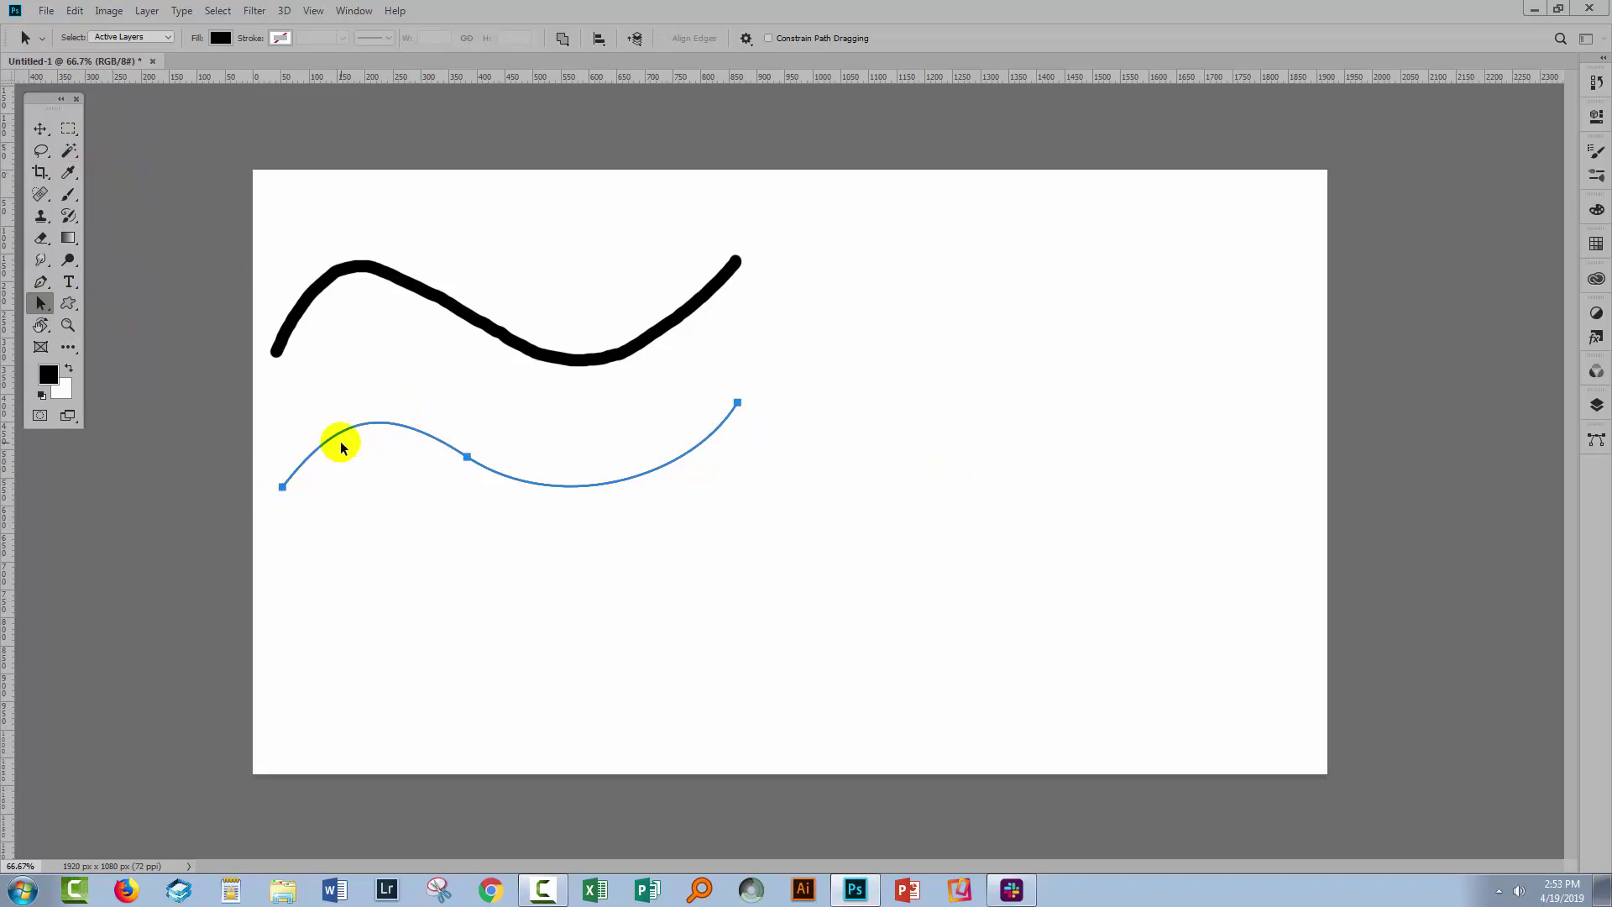
- Stroke the work path with the 21 px black brush
click(69, 195)
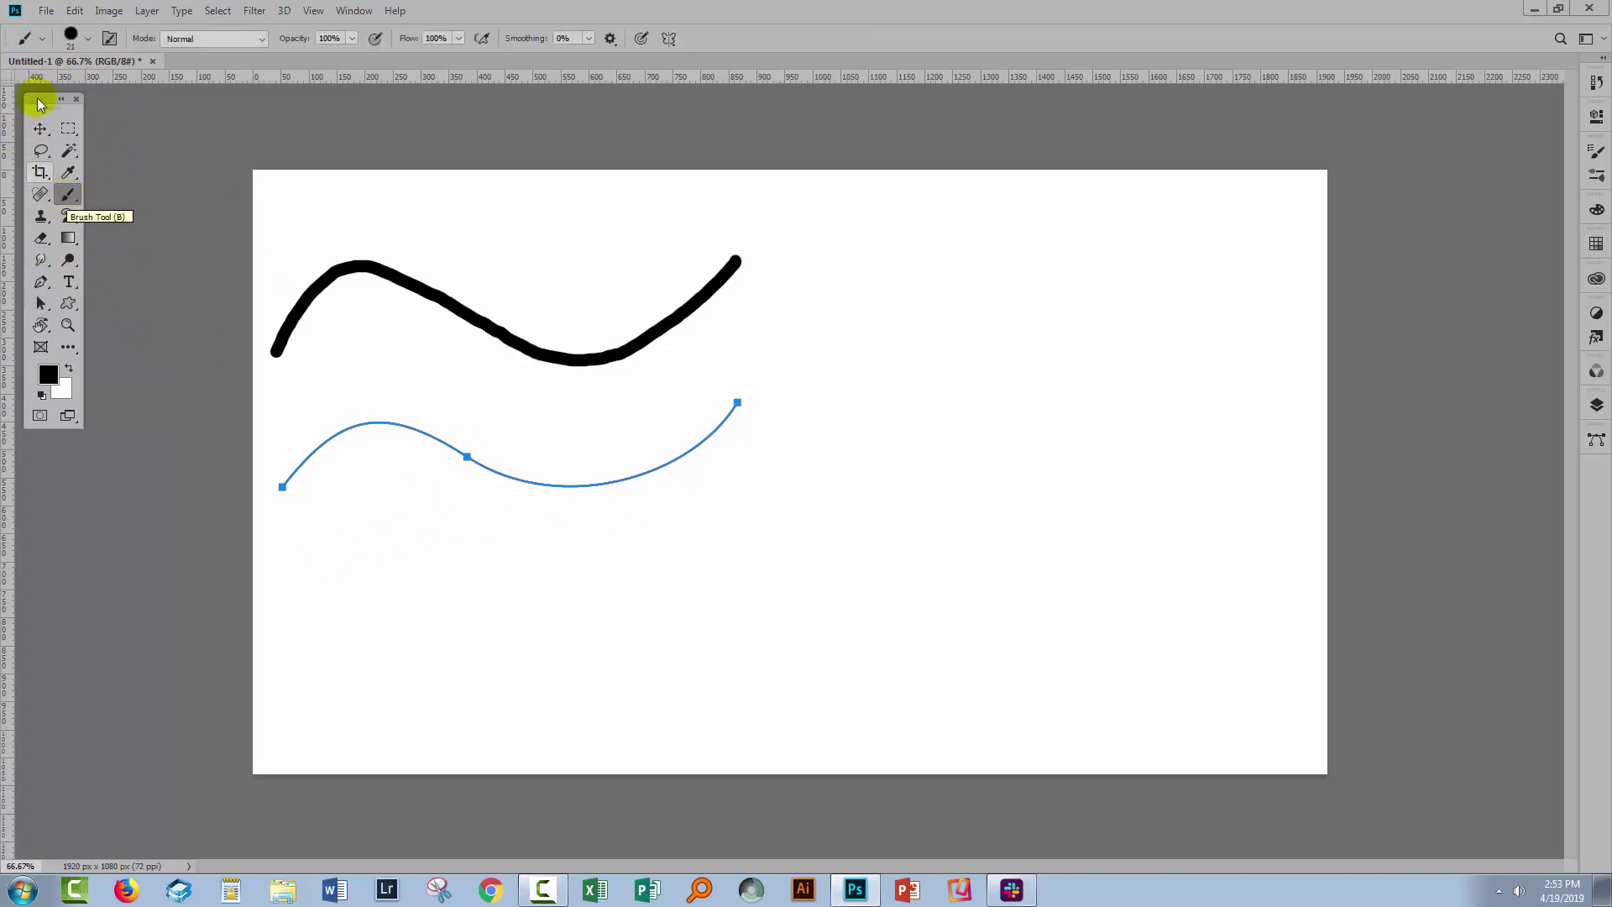
click(1596, 439)
drag(1426, 430, 932, 278)
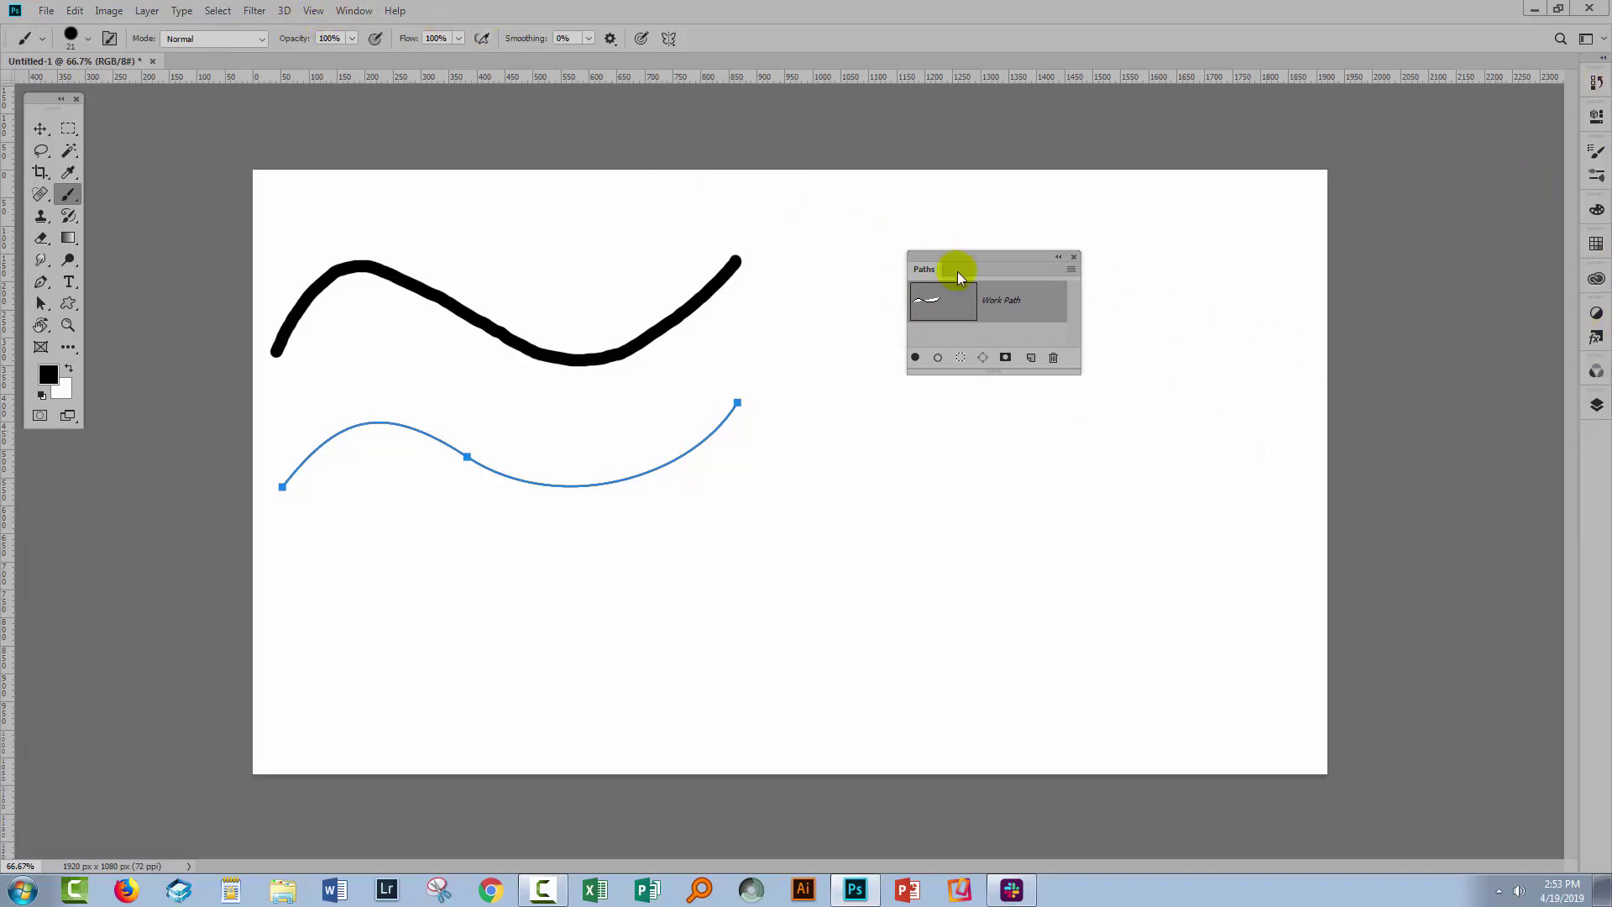
click(975, 336)
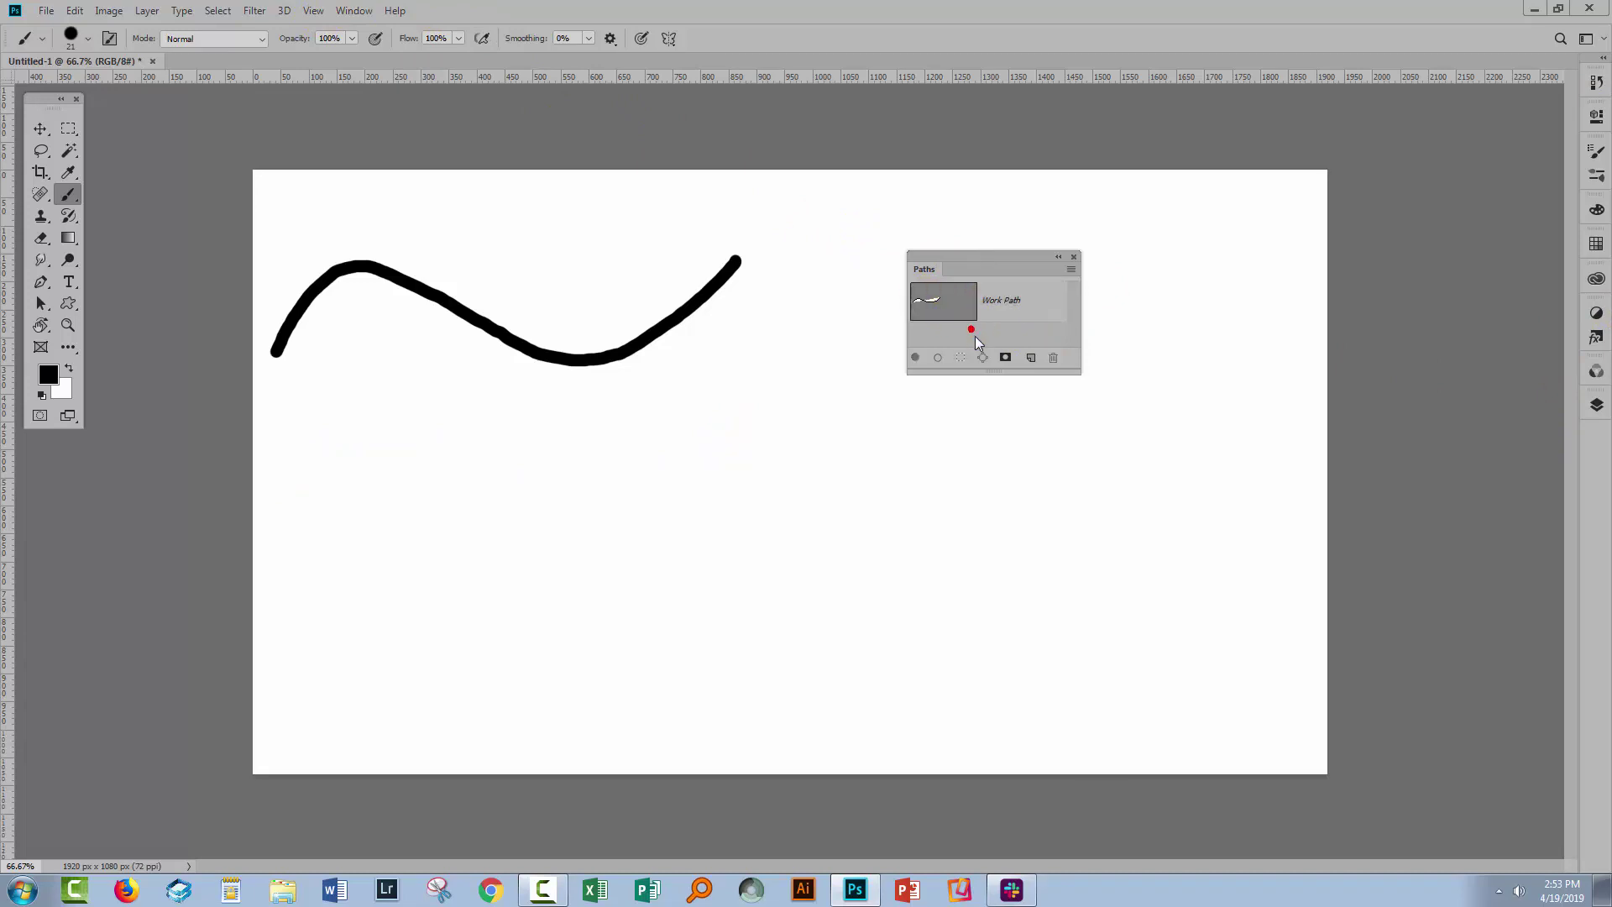
click(932, 309)
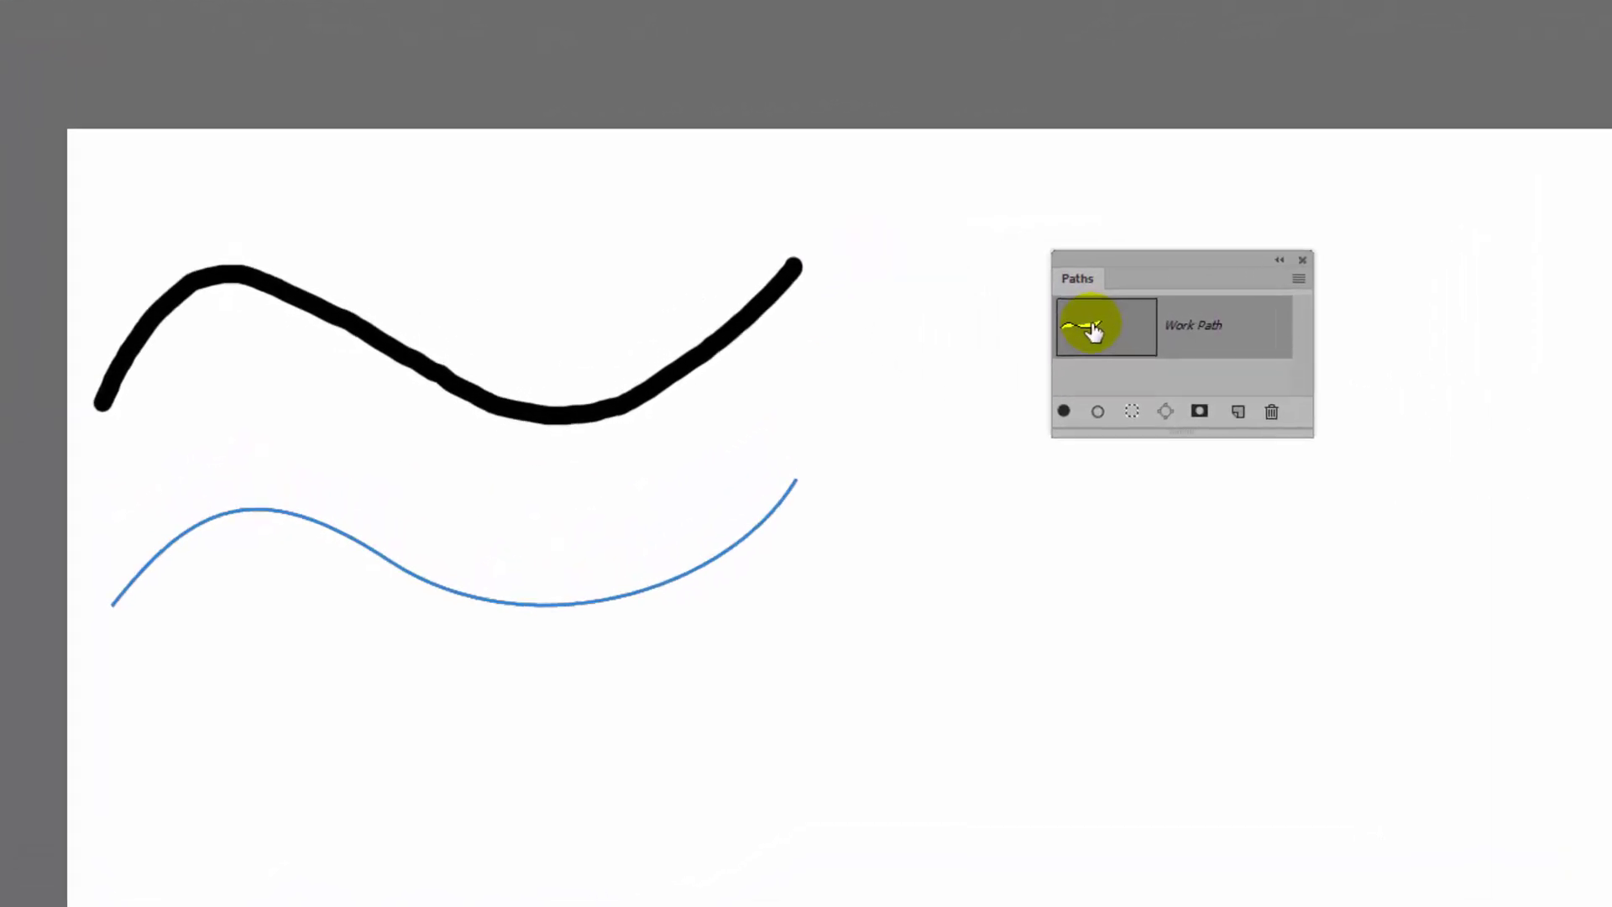
click(1098, 411)
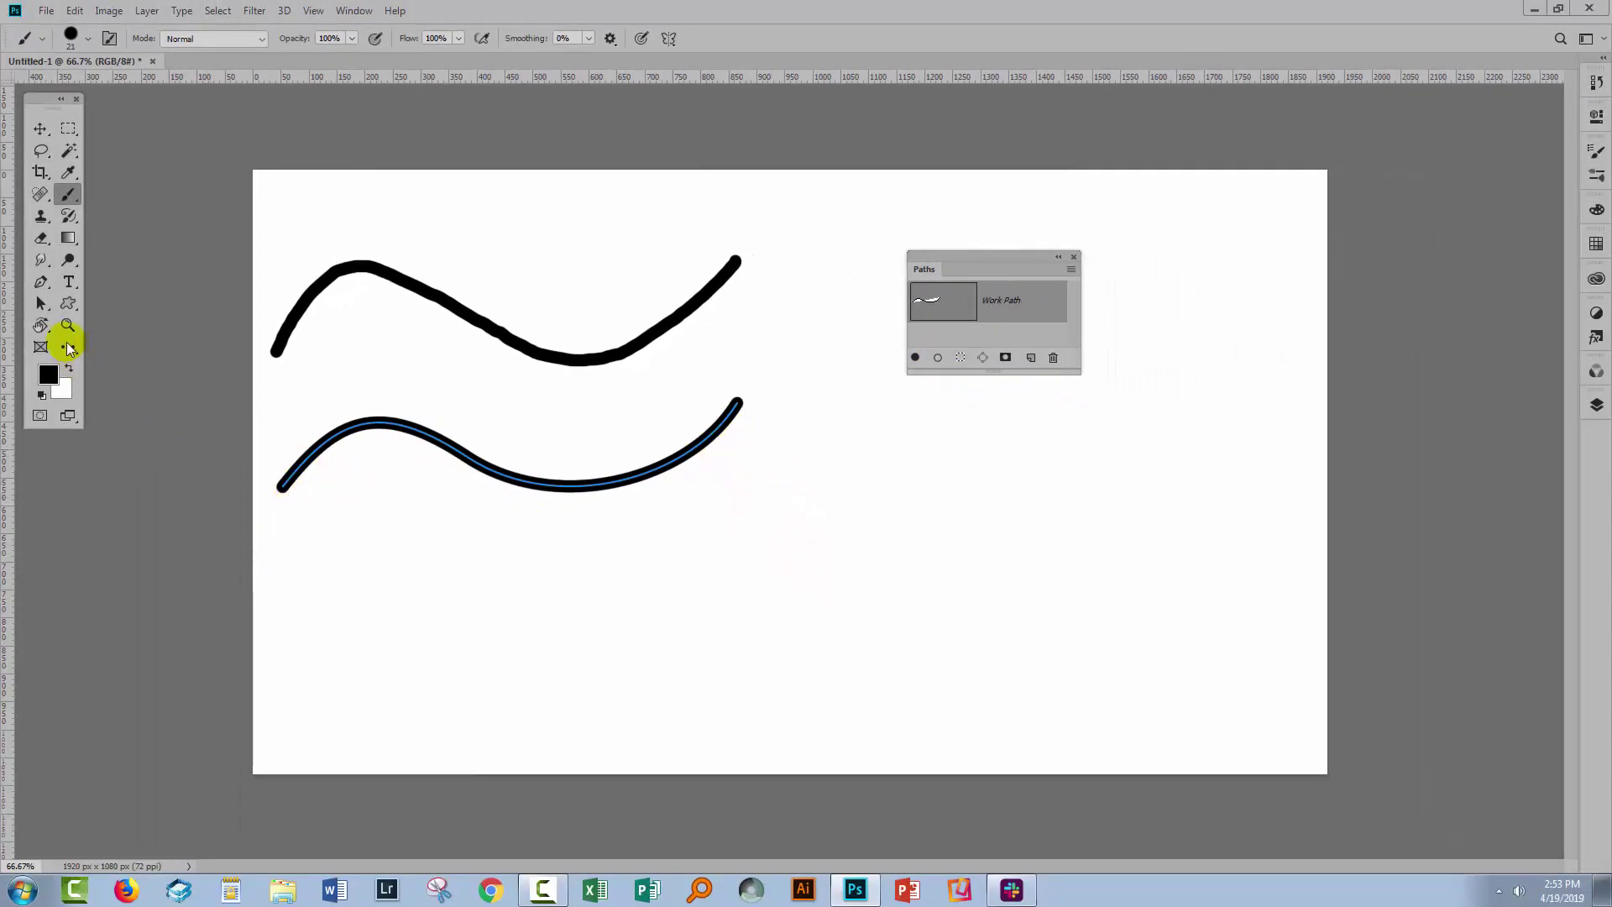
- Move the work path down into the empty area below the second wave, leaving its painted stroke in place
click(40, 304)
click(475, 574)
click(999, 362)
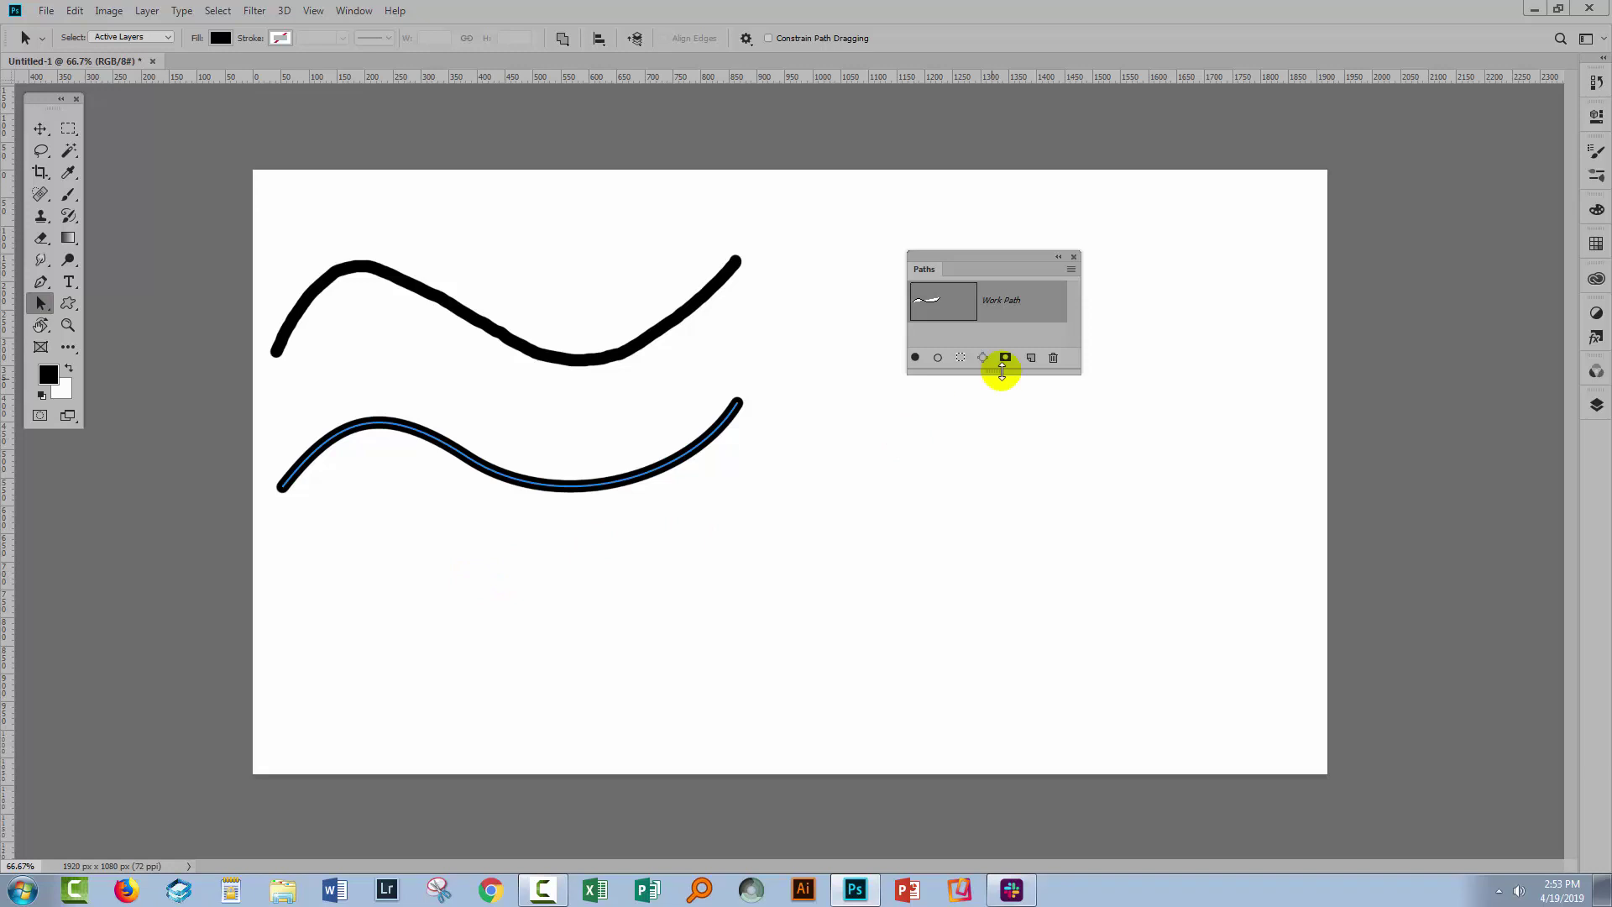
click(1012, 337)
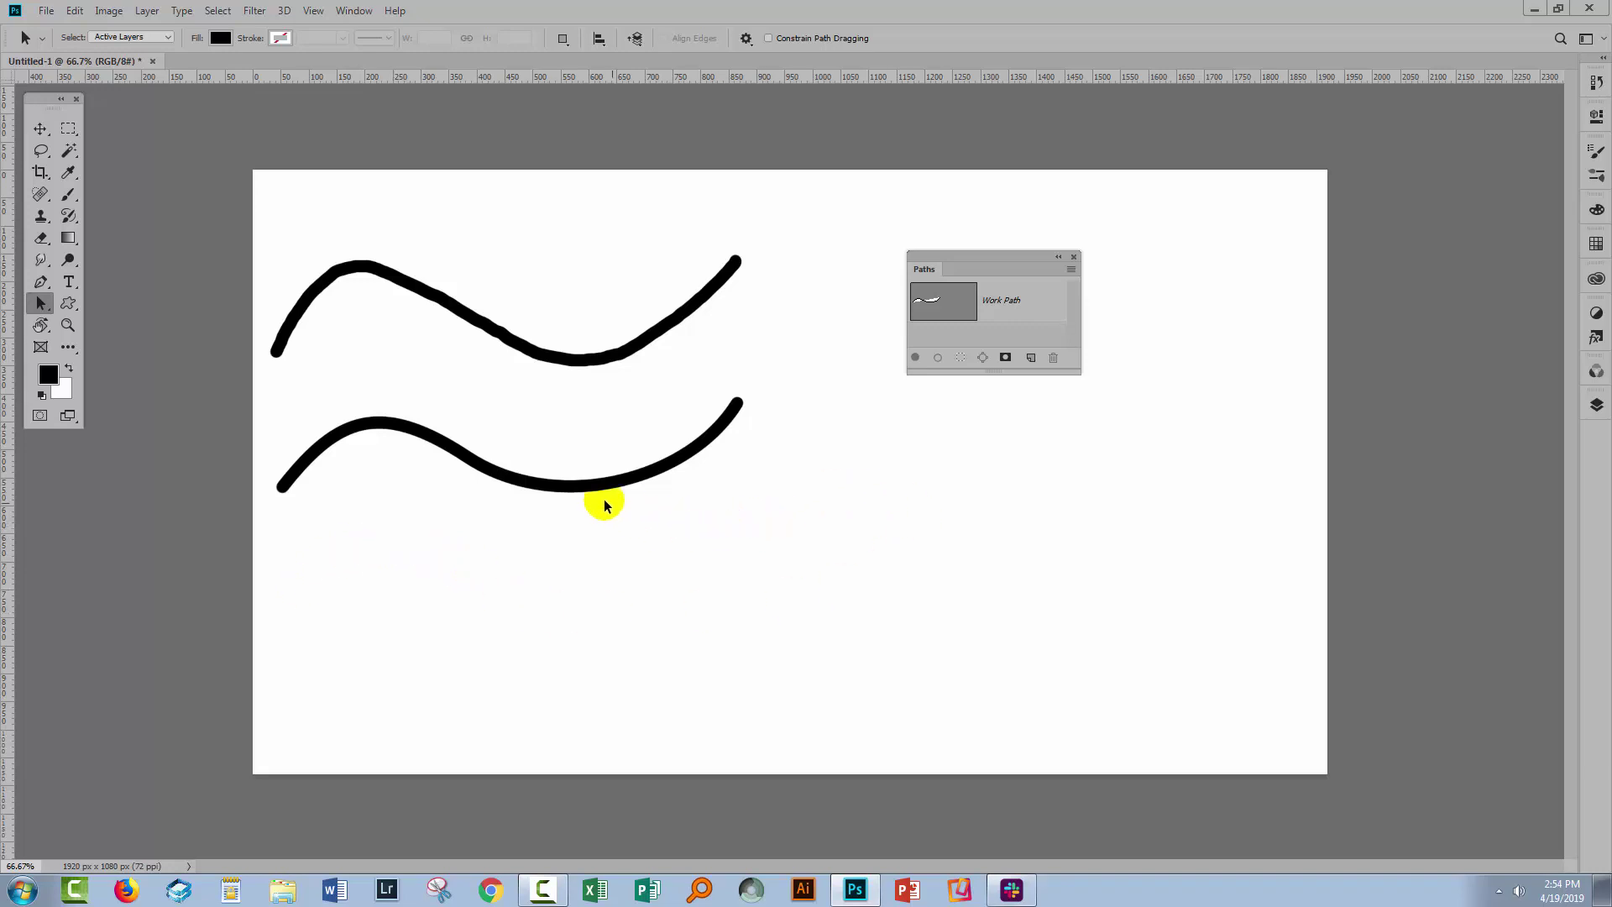
click(939, 307)
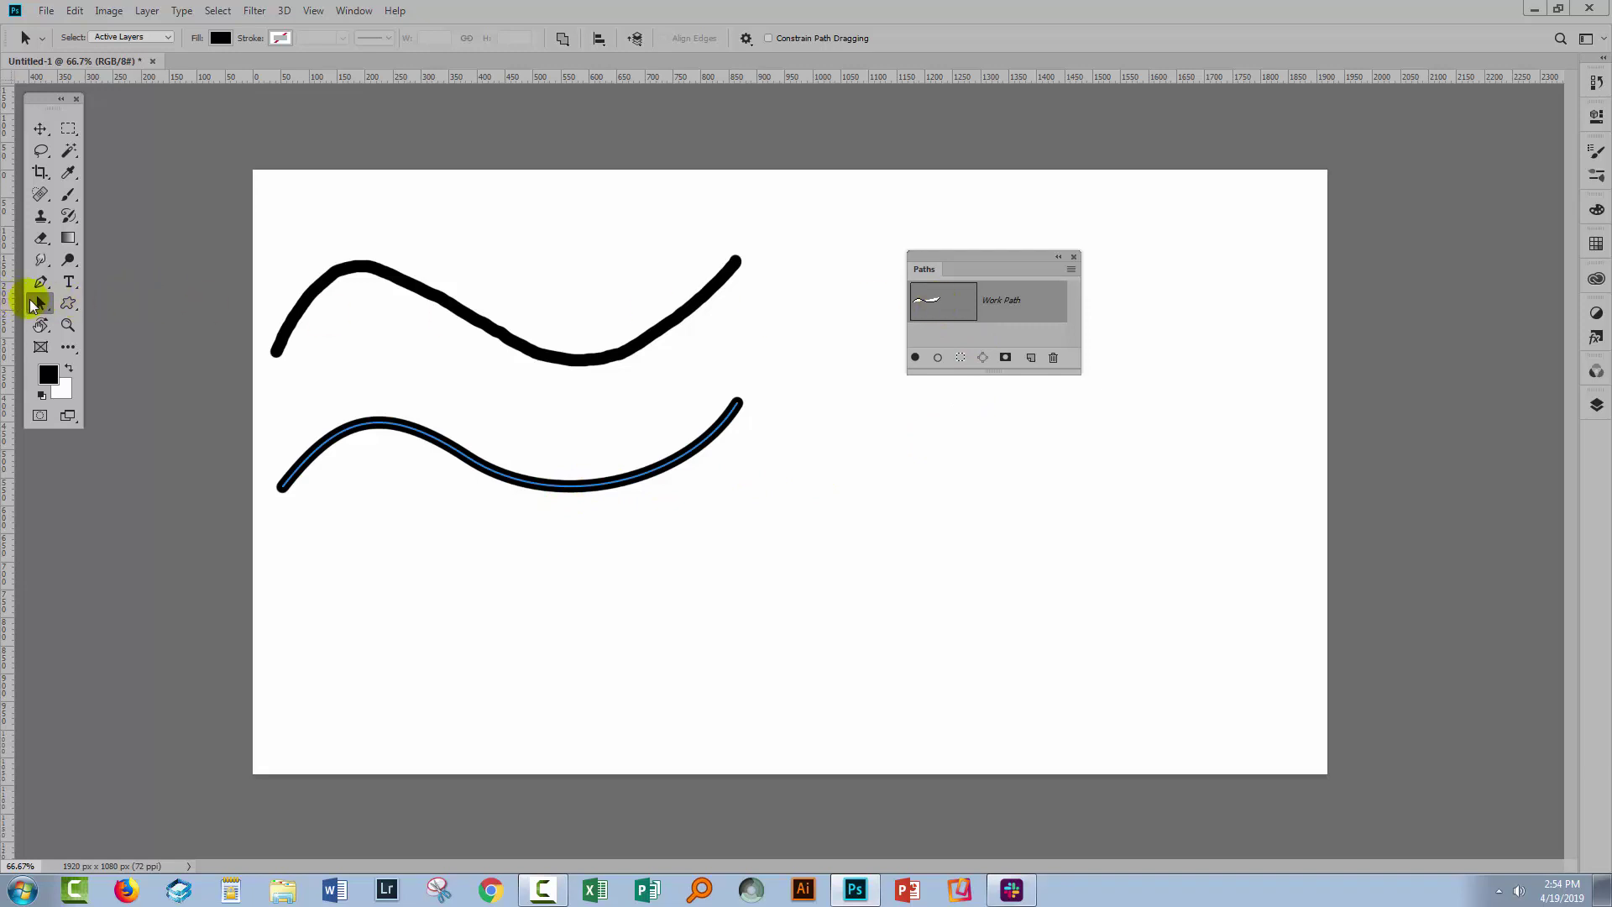
drag(522, 480, 520, 632)
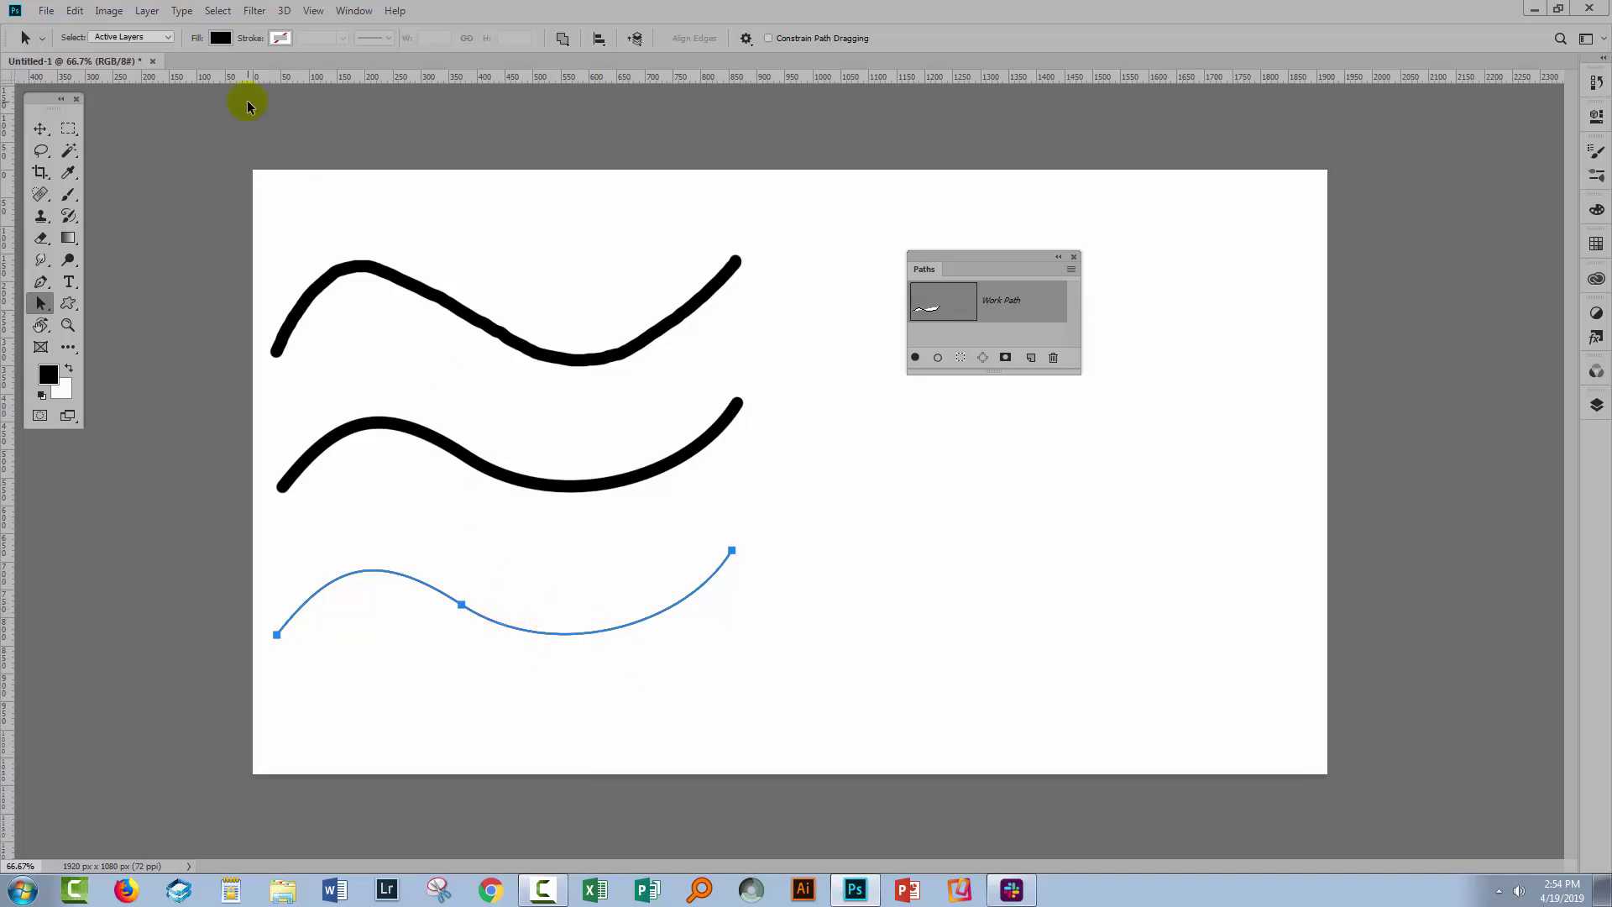
- Enable Shape Dynamics for the brush and set the Size Jitter control to Pen Pressure
click(69, 195)
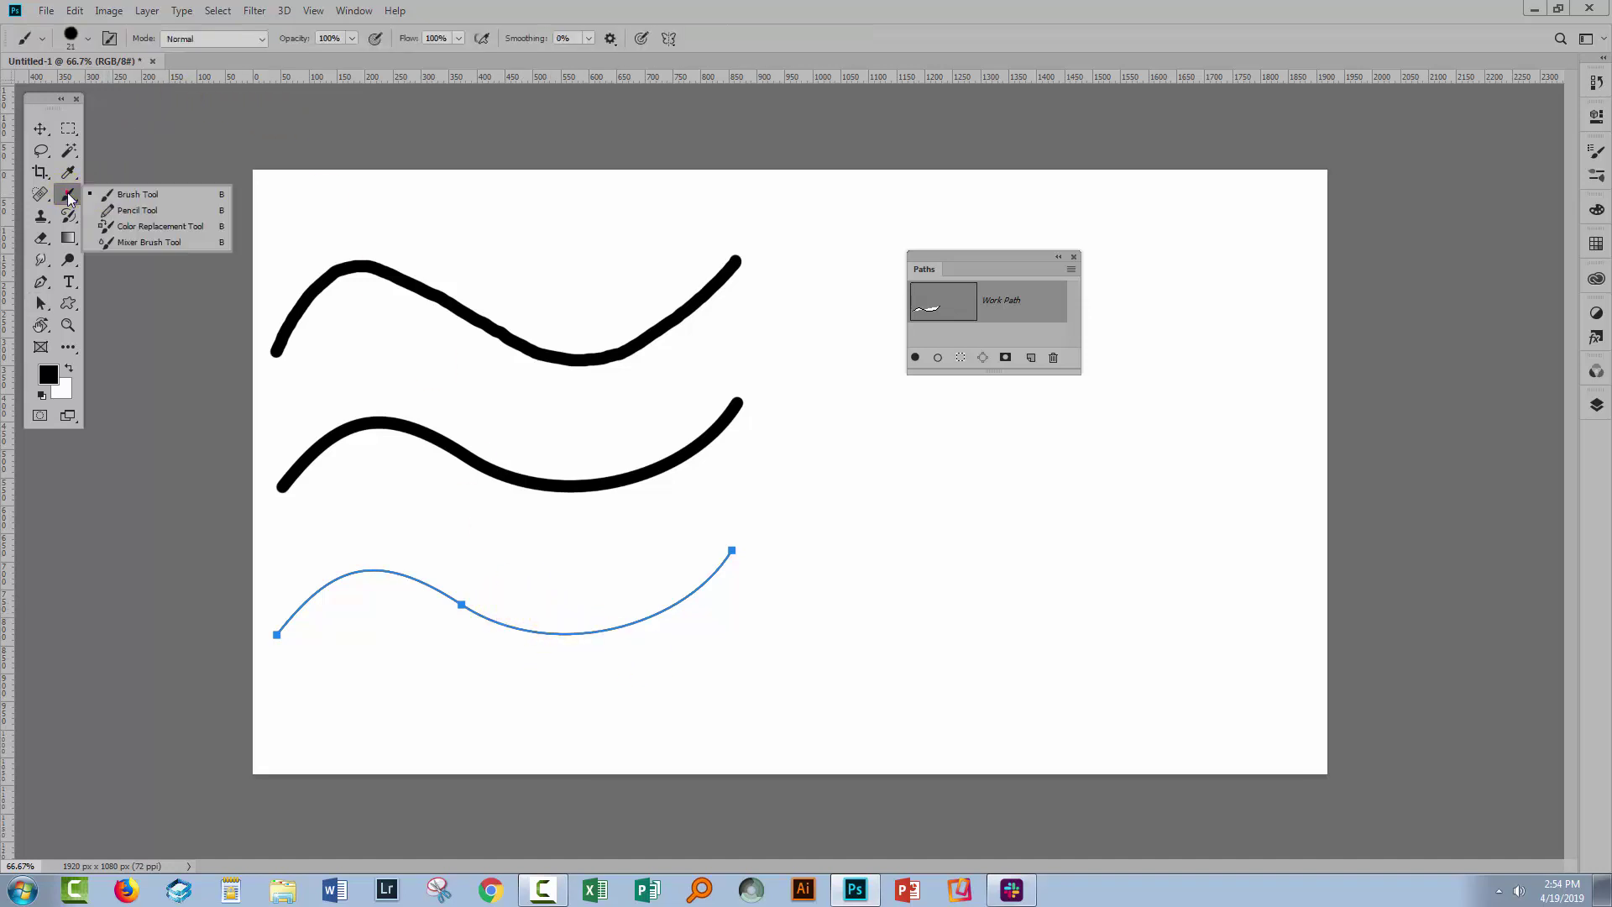
click(109, 39)
click(109, 38)
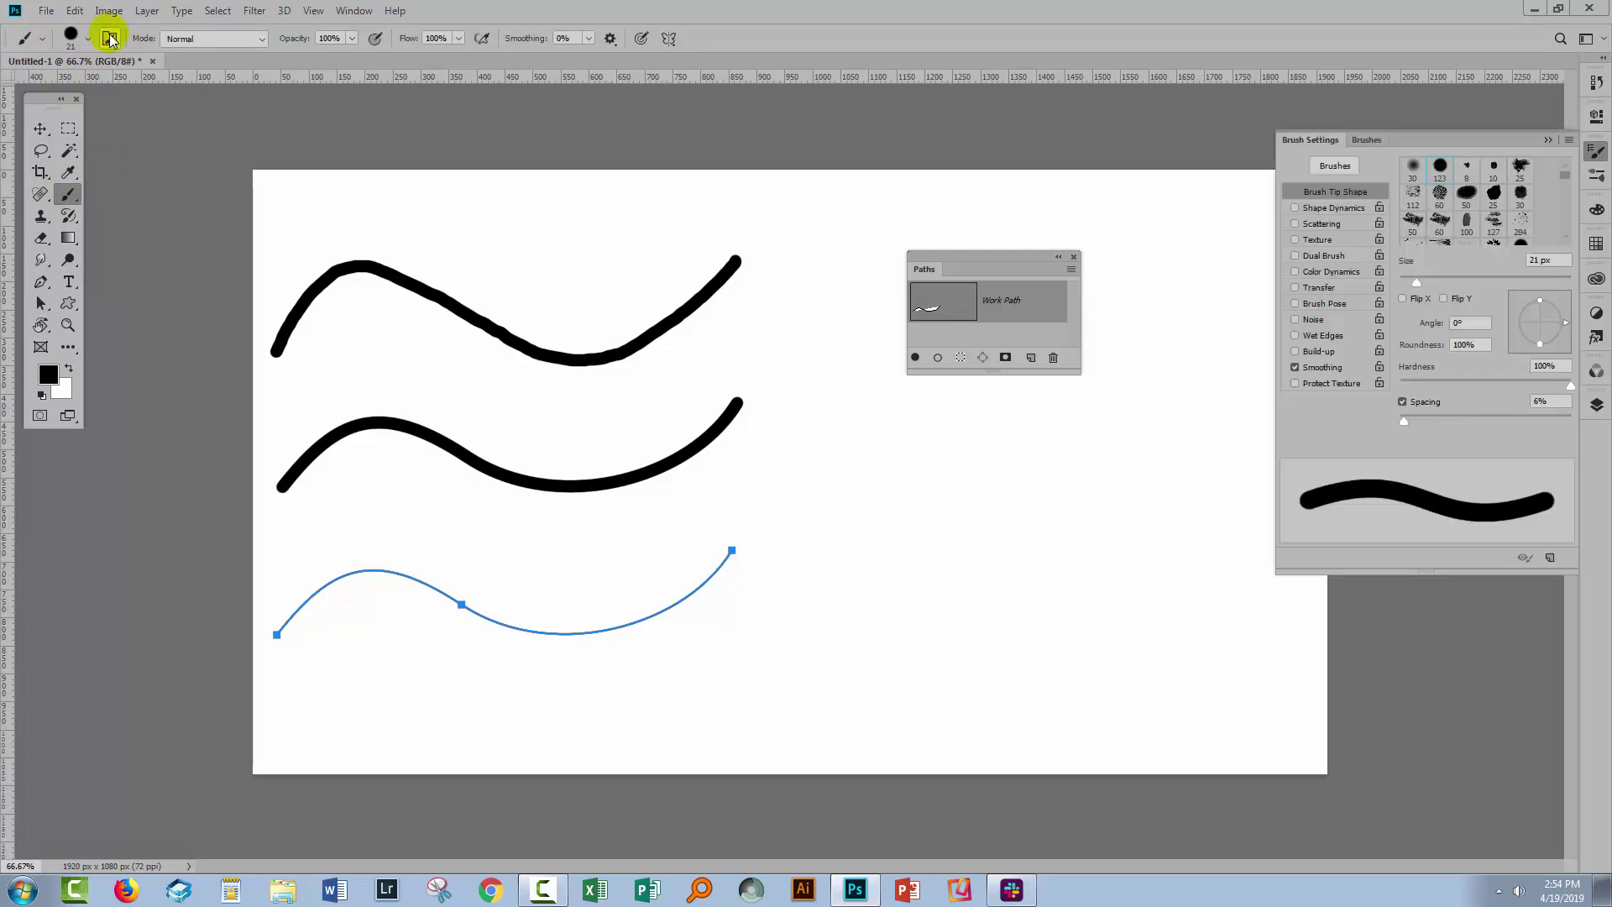
mouse_move(1324, 159)
mouse_down()
mouse_move(1257, 173)
mouse_move(1158, 280)
mouse_up()
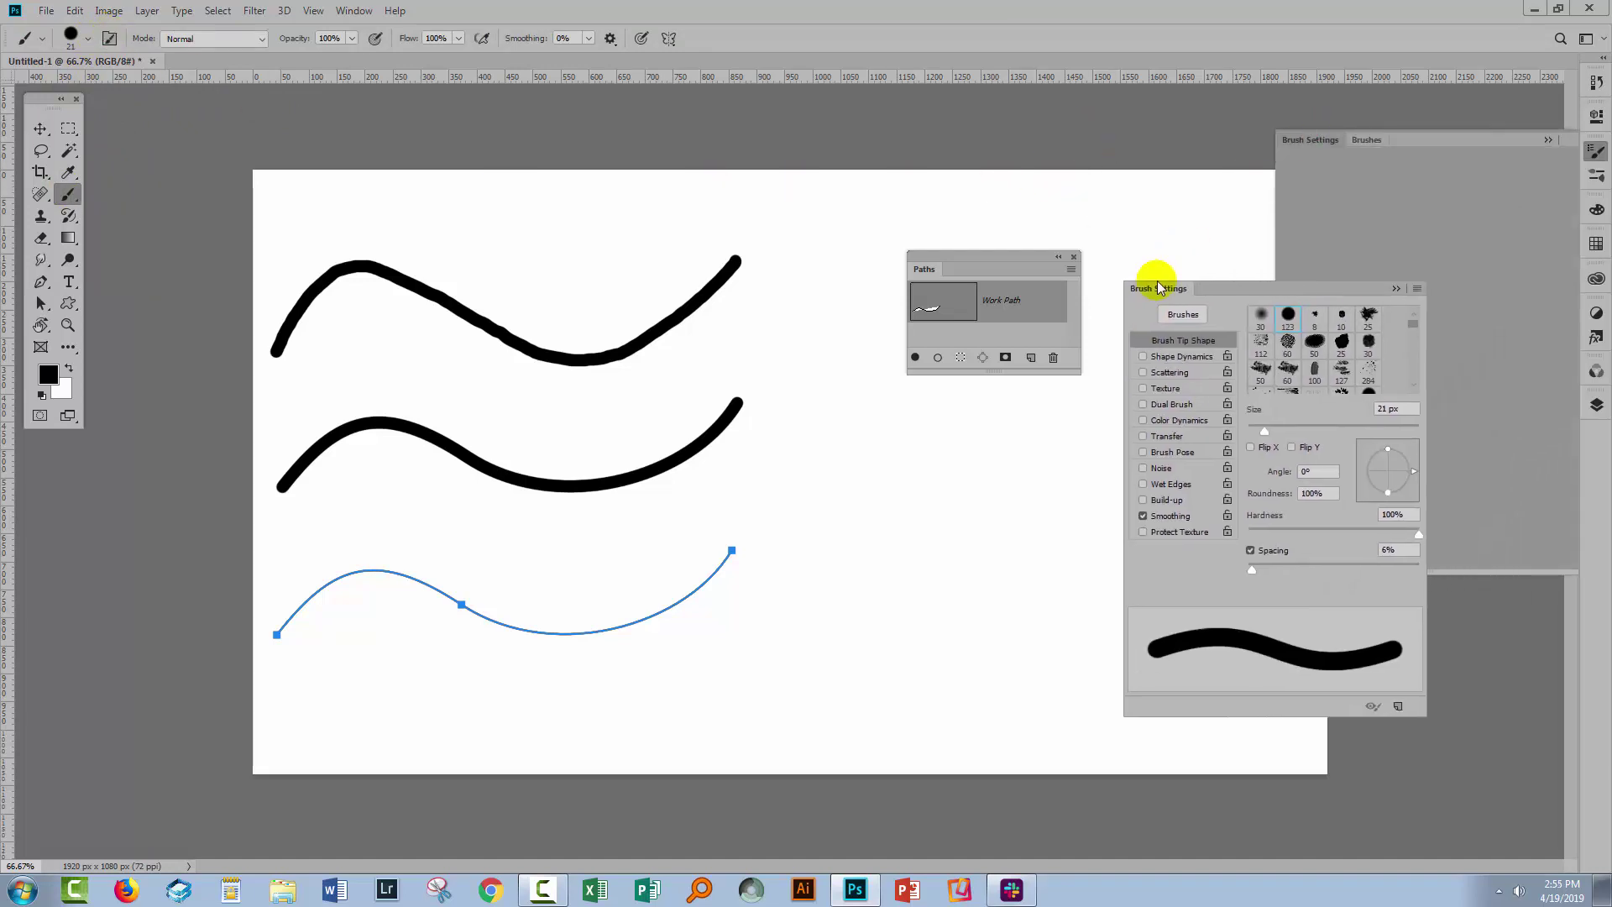
click(1549, 140)
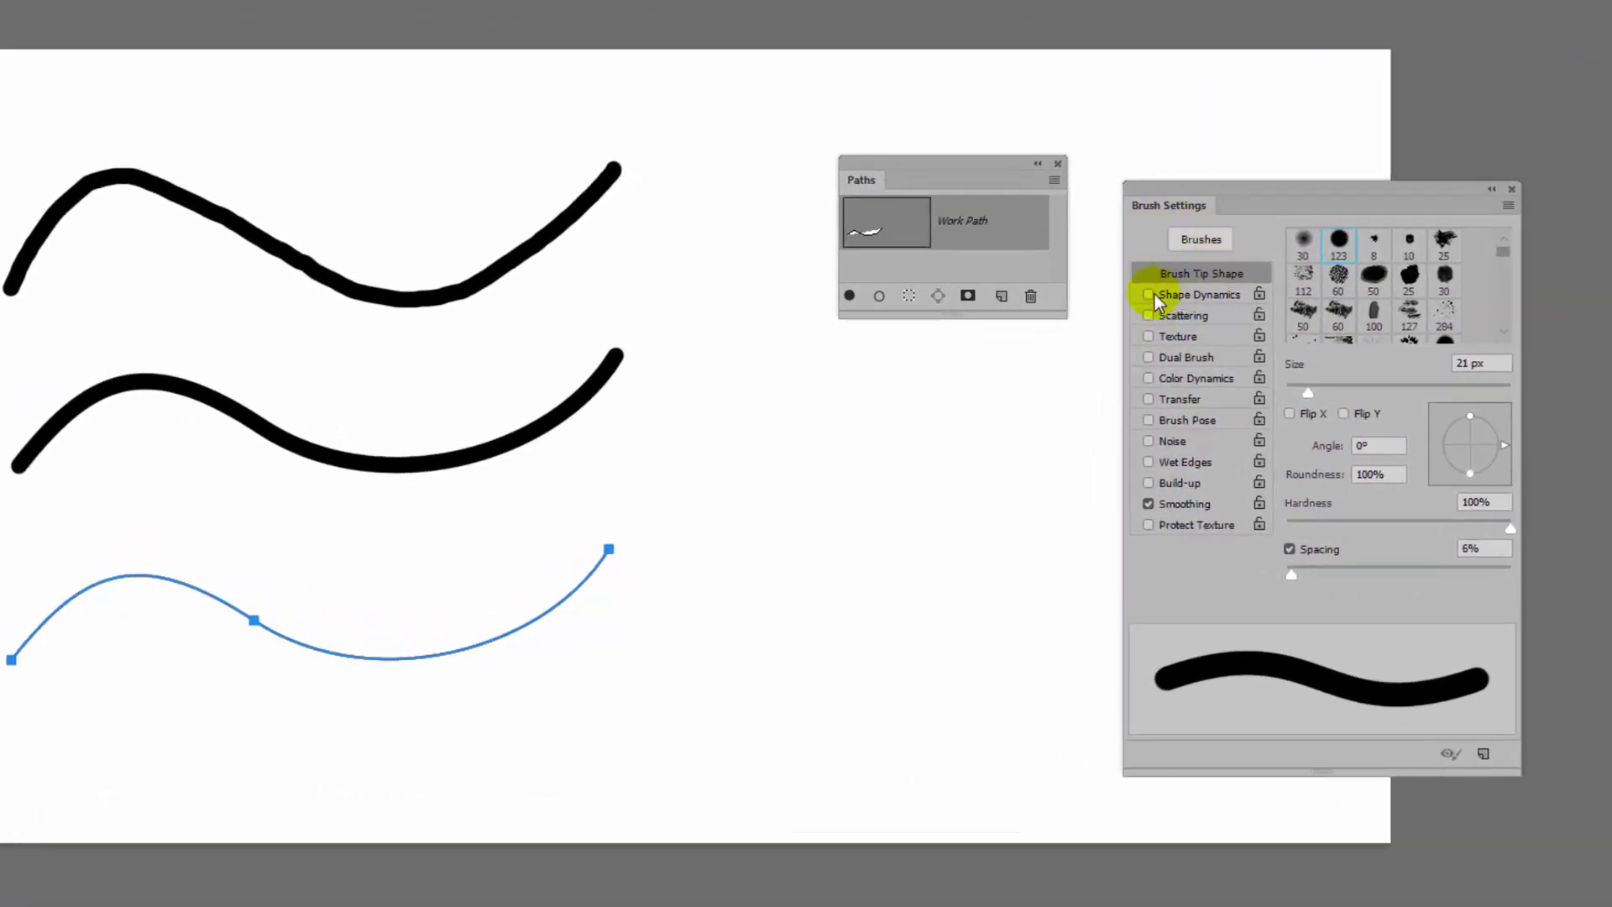
click(1202, 293)
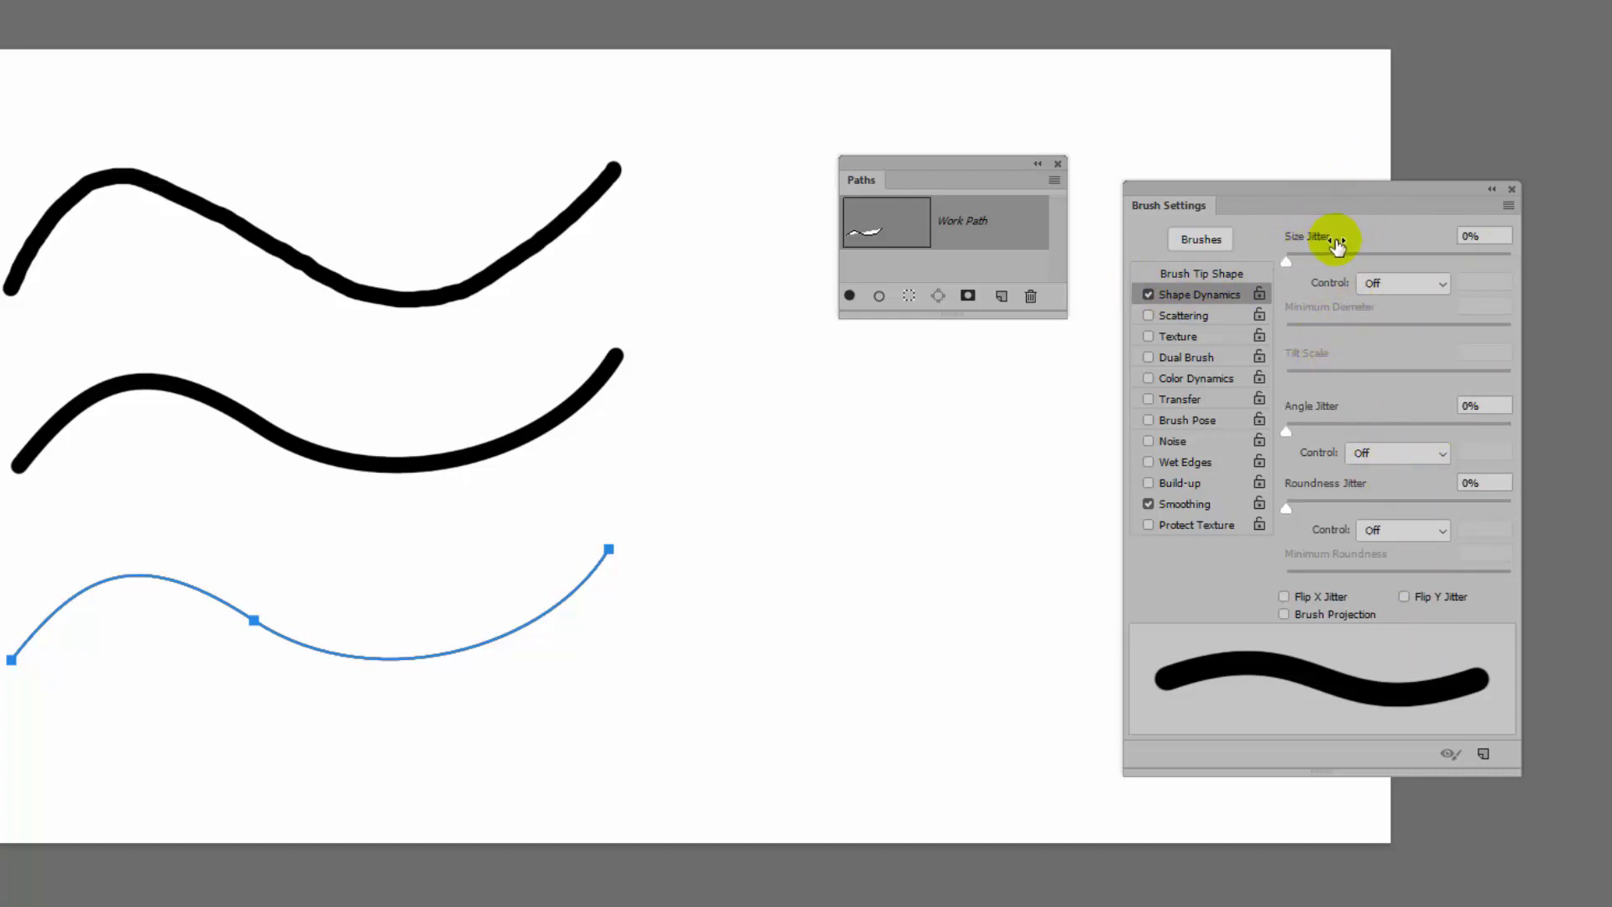
click(1389, 286)
click(1399, 352)
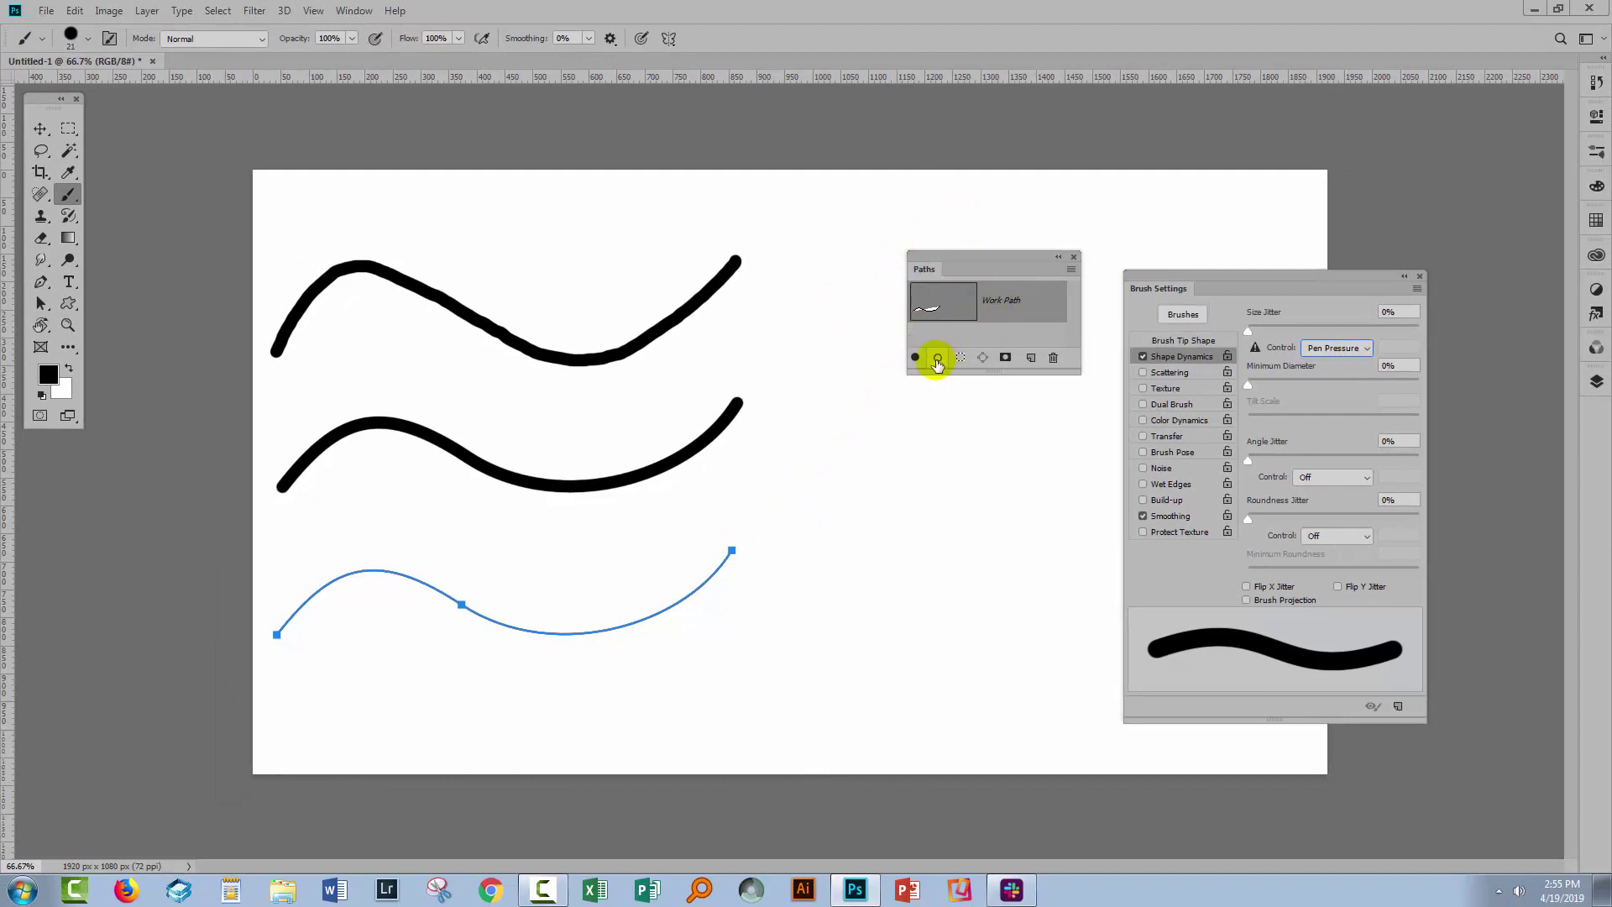
- Stroke the moved work path using the Brush tool with Simulate Pressure enabled
click(1071, 269)
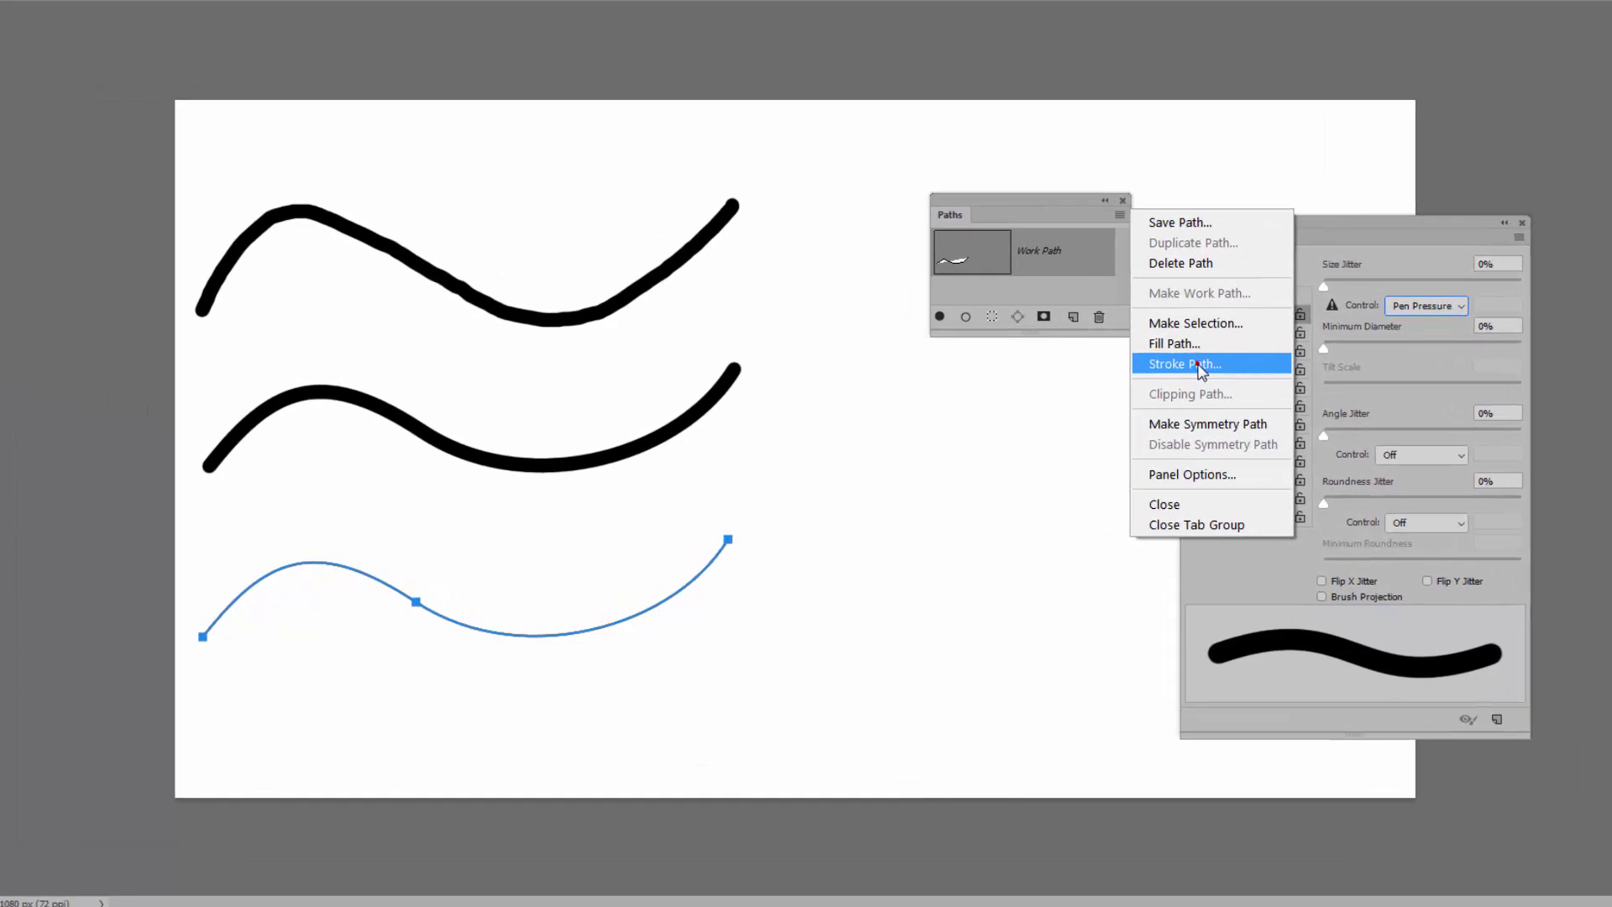
click(1140, 400)
click(1167, 120)
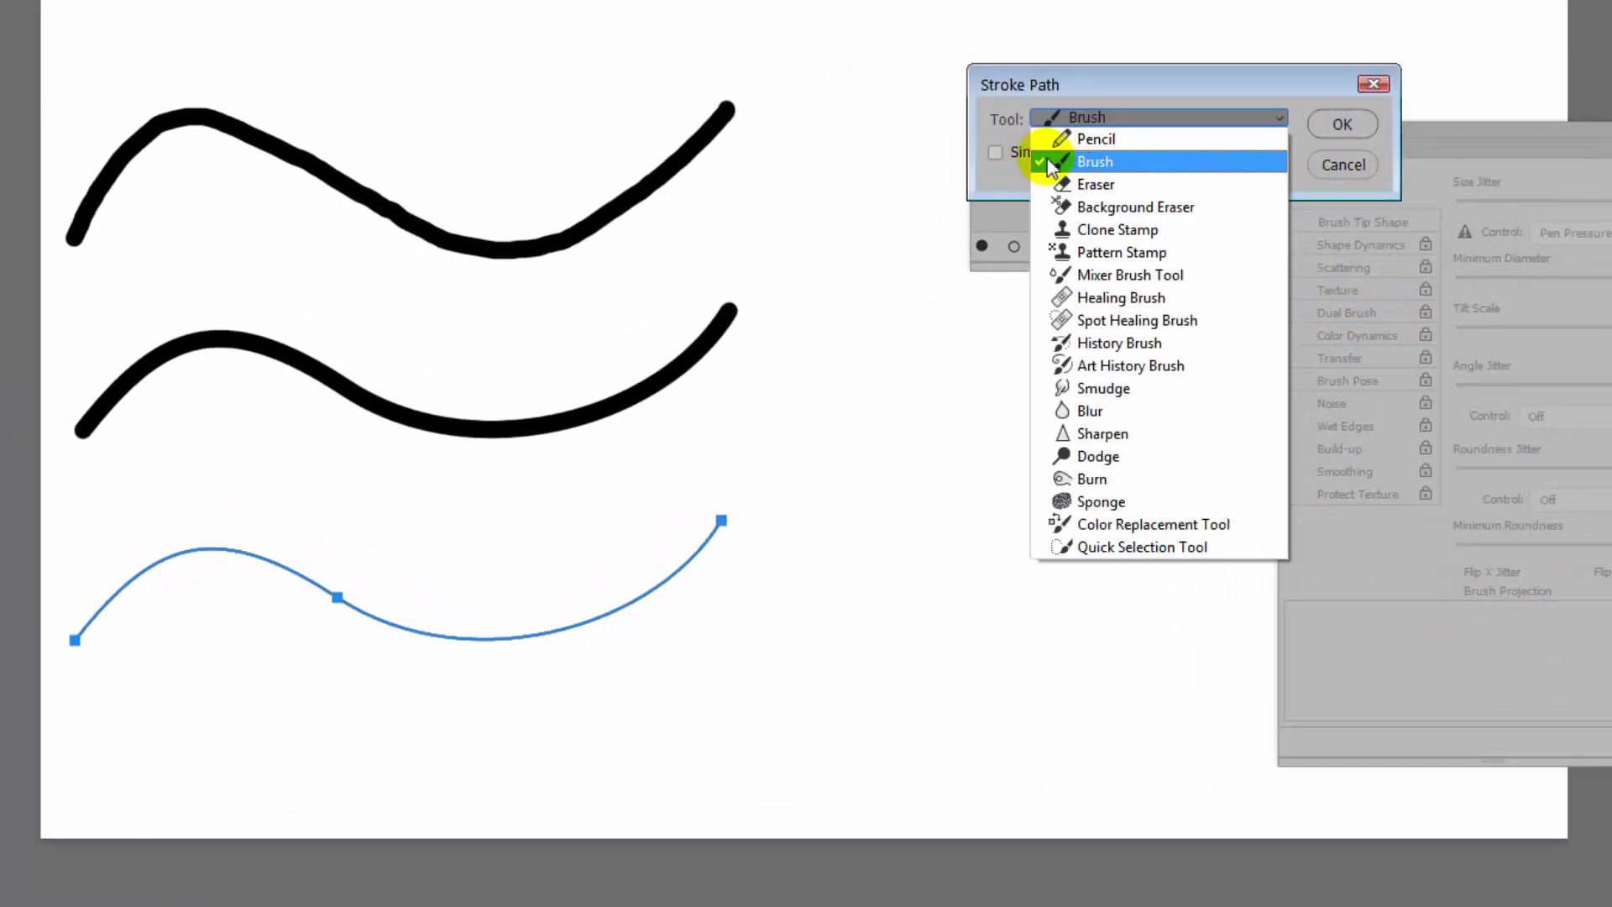
click(1098, 158)
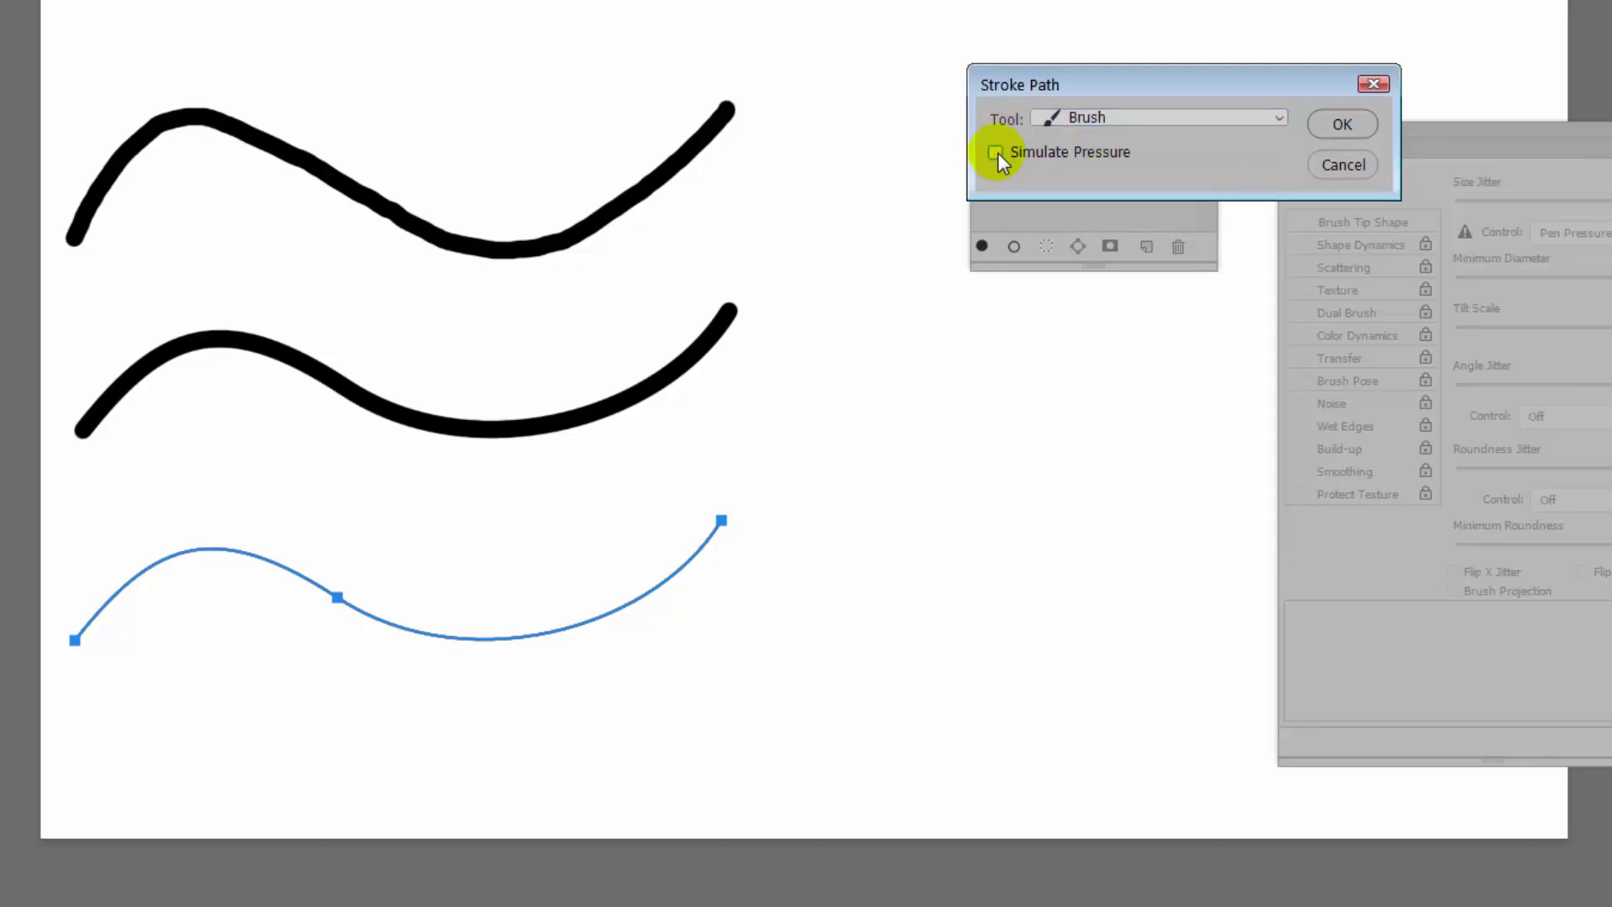
click(1344, 125)
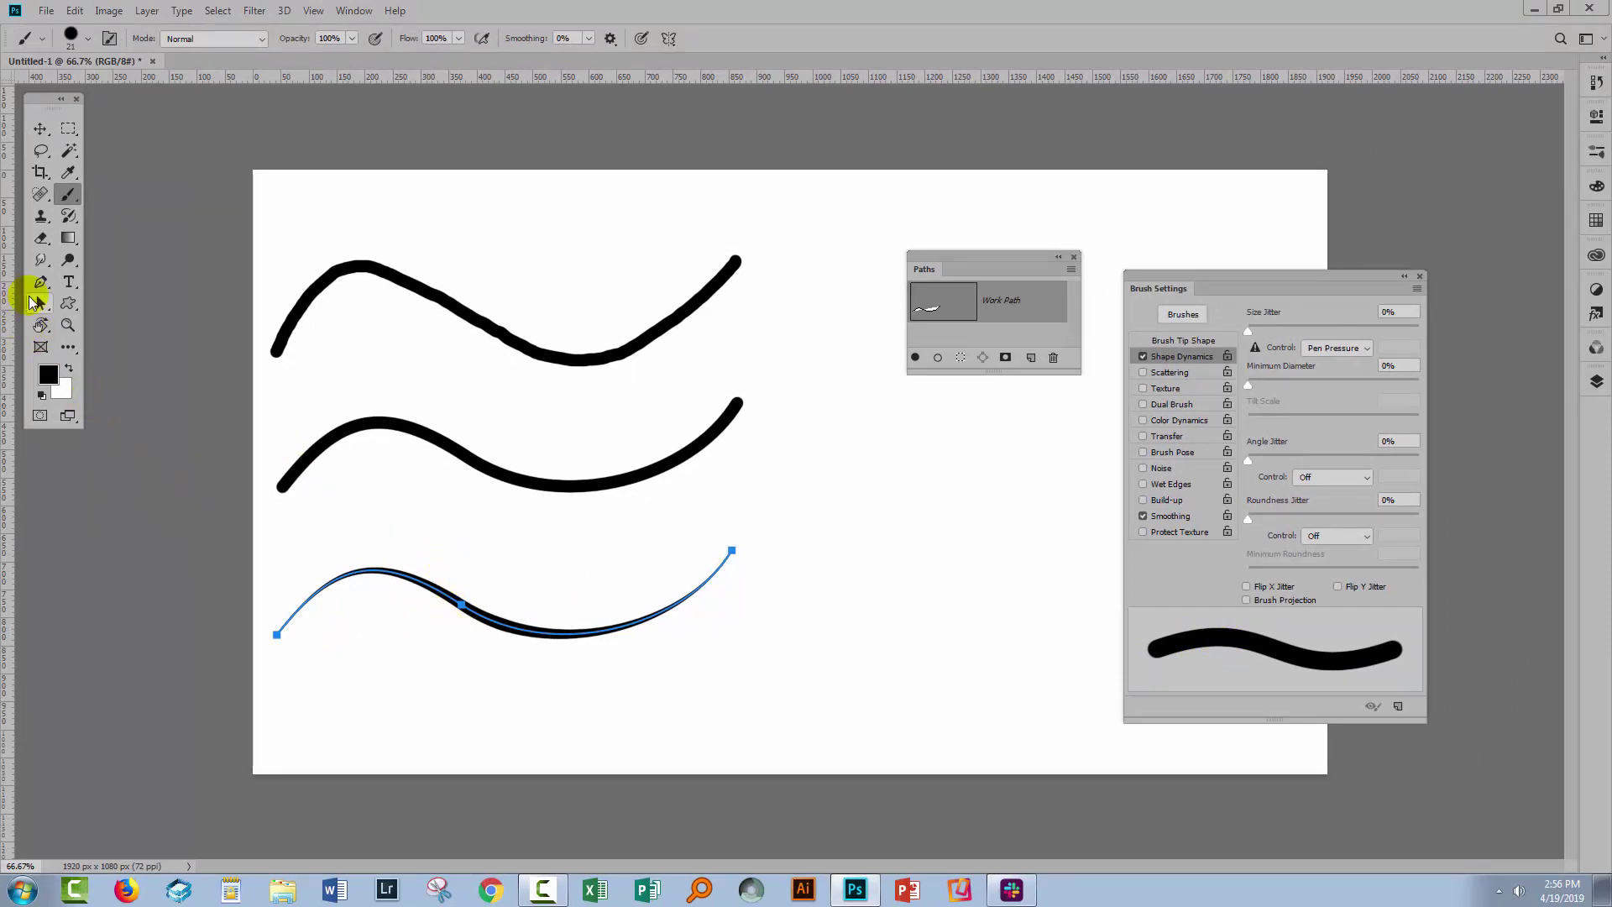
click(38, 303)
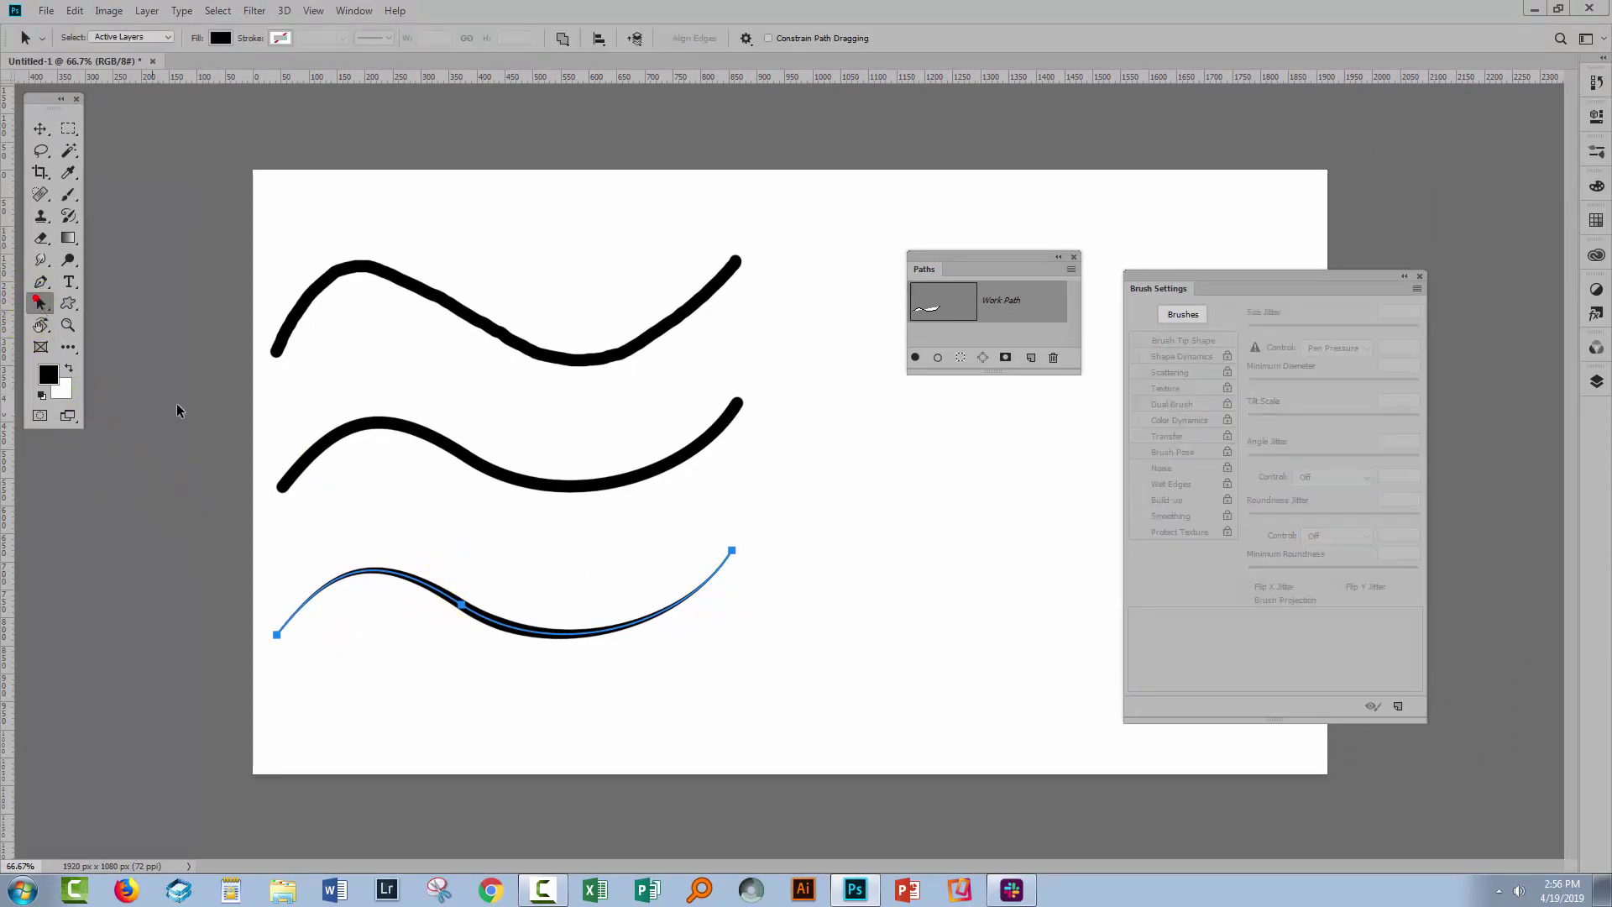
- Deselect the work path so that only the tapered third stroke is displayed
click(1002, 337)
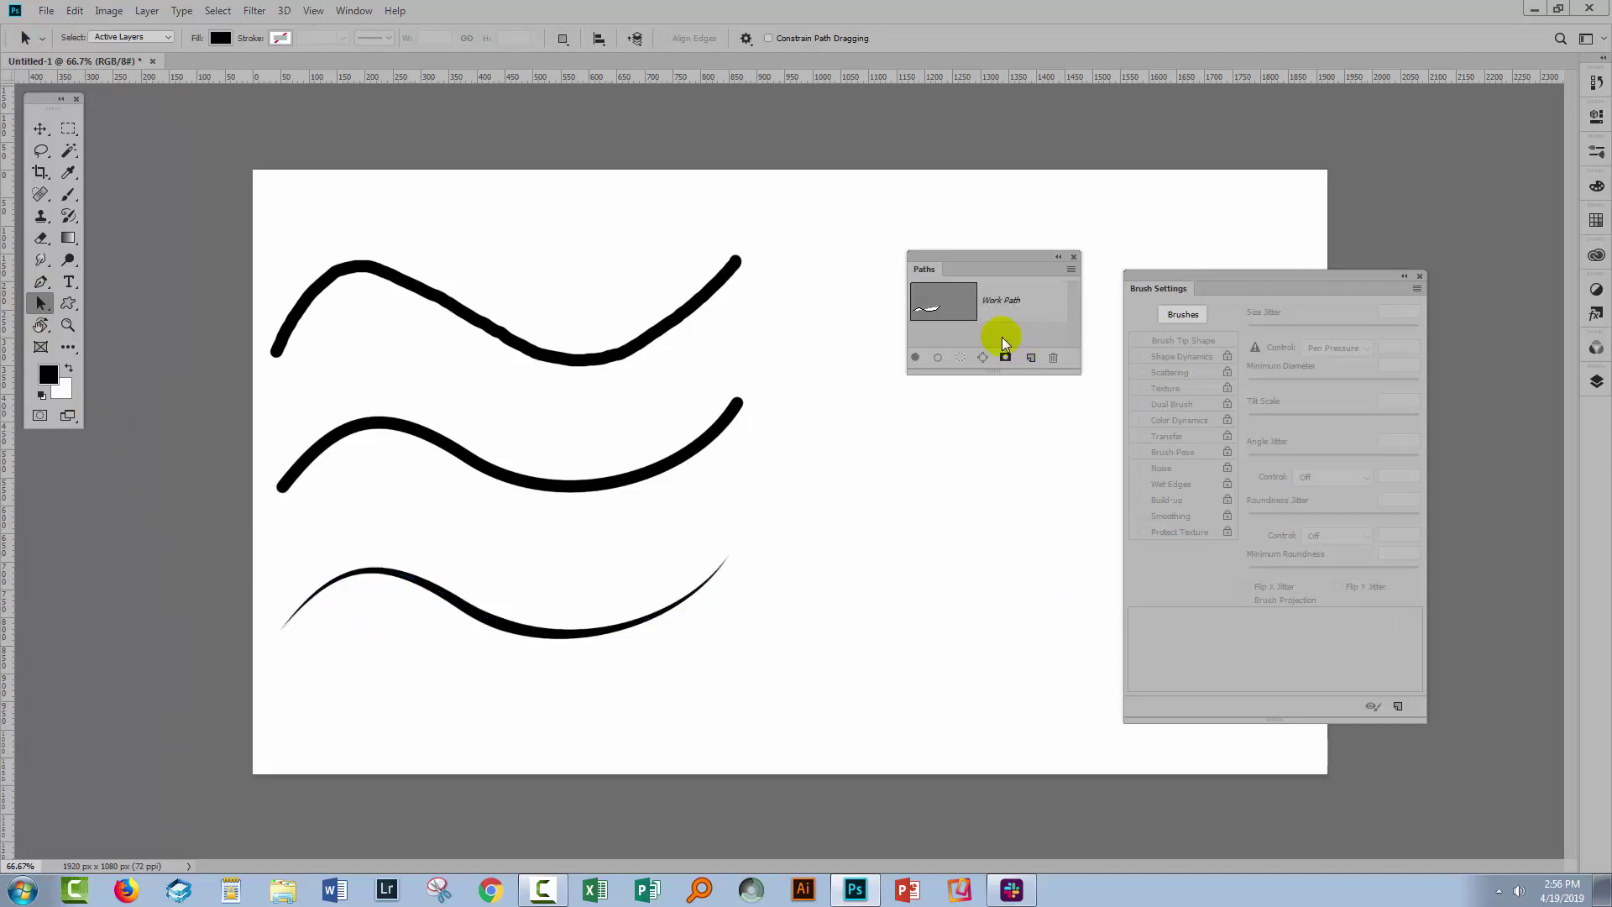
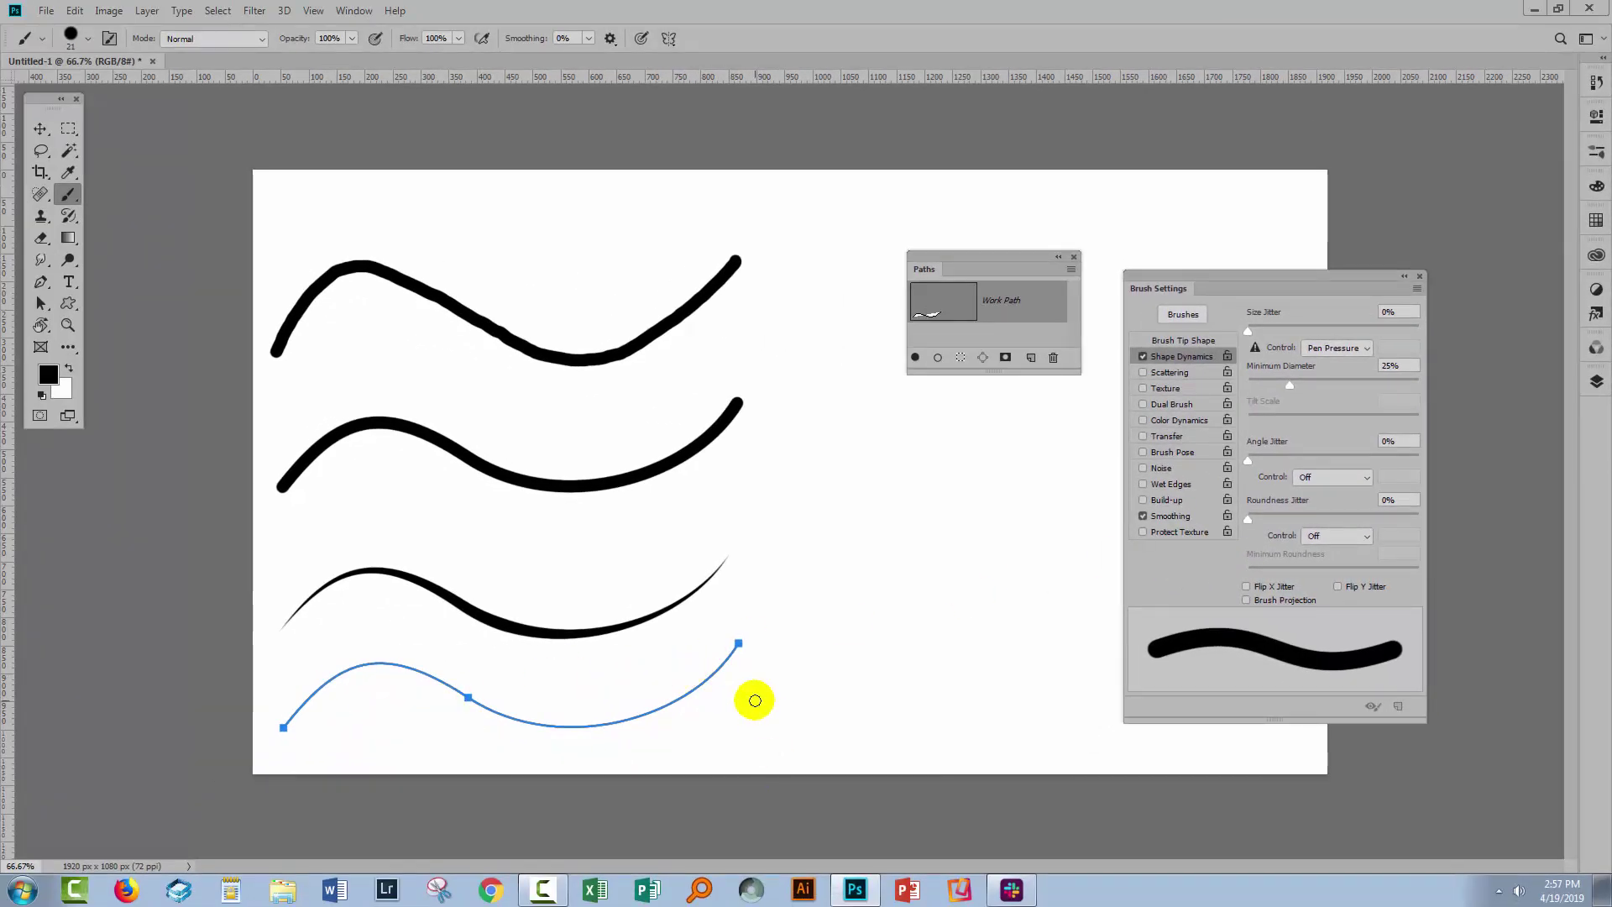
click(1071, 269)
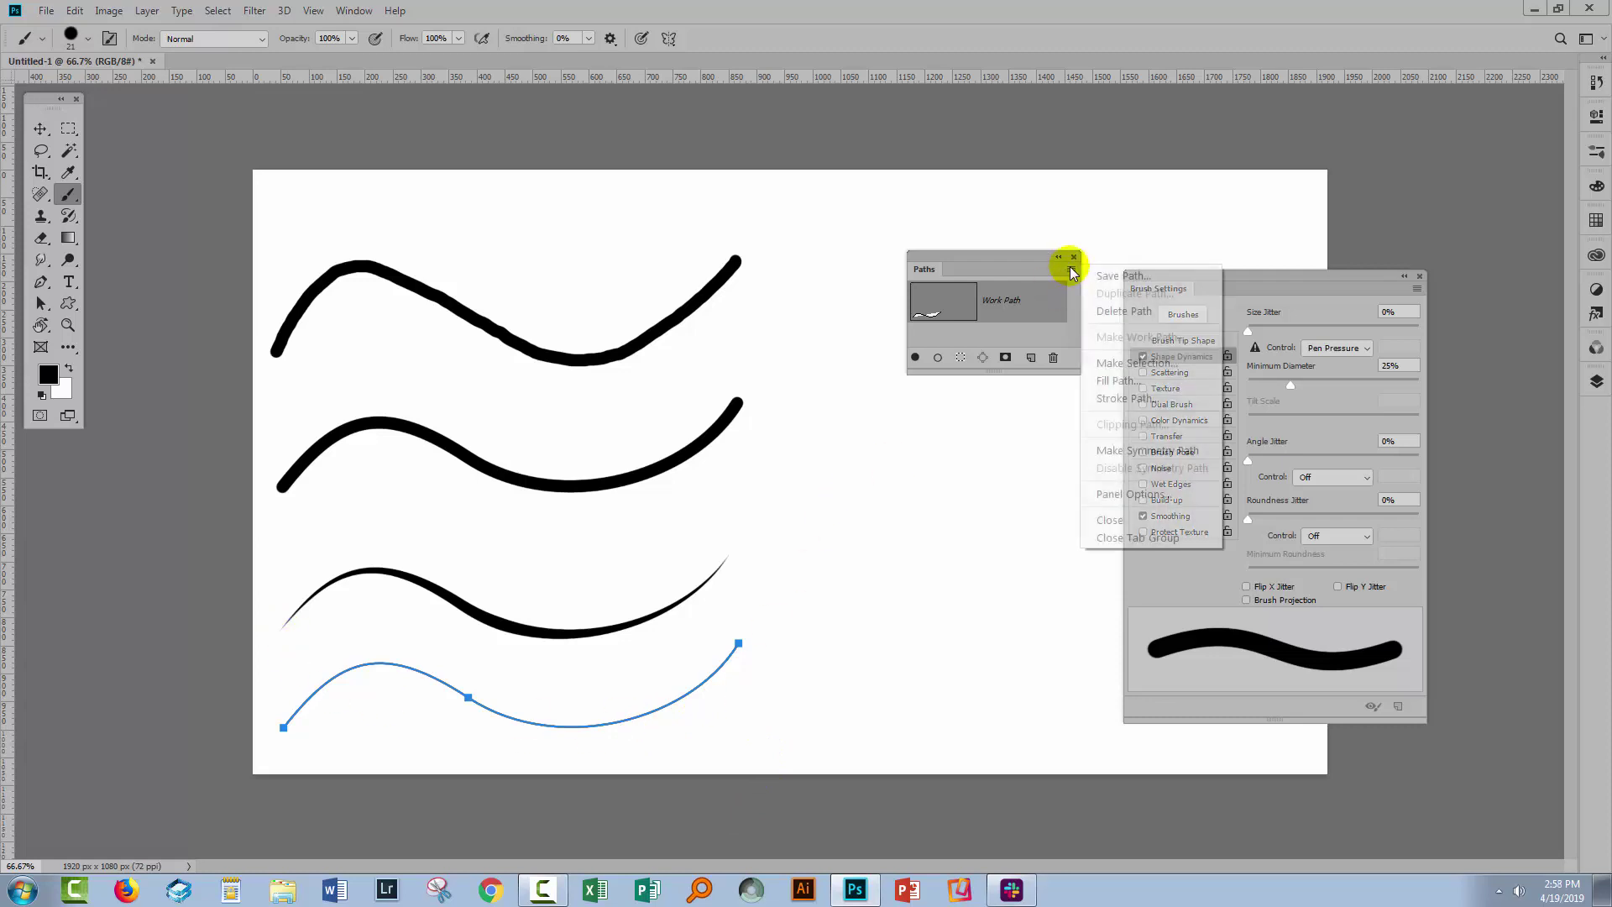
click(1108, 398)
click(925, 291)
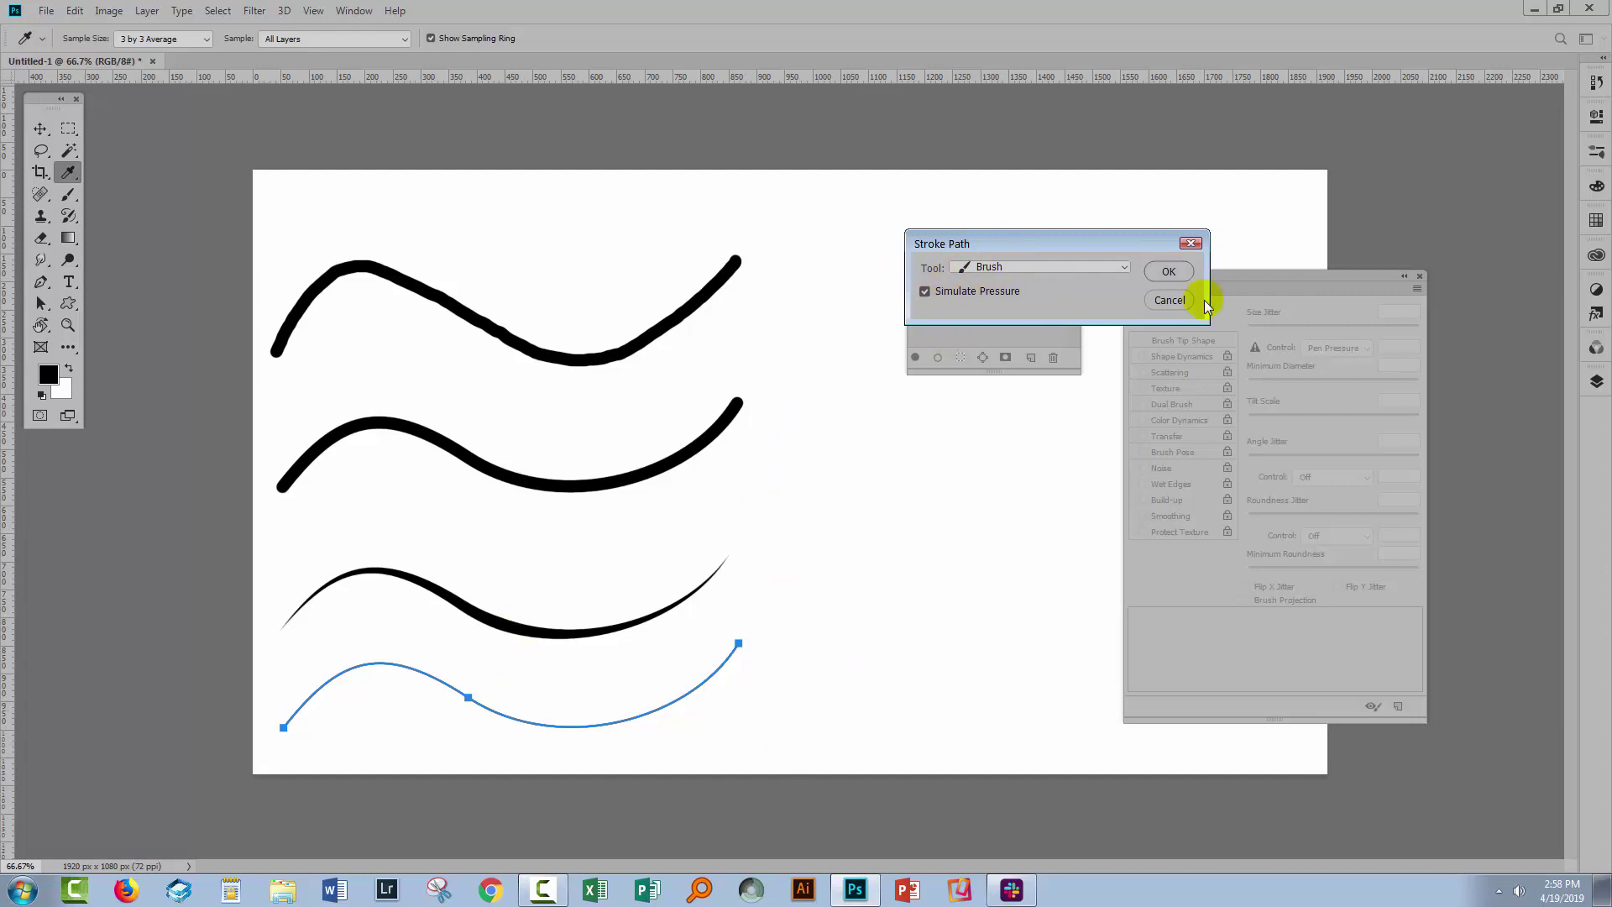
click(1167, 300)
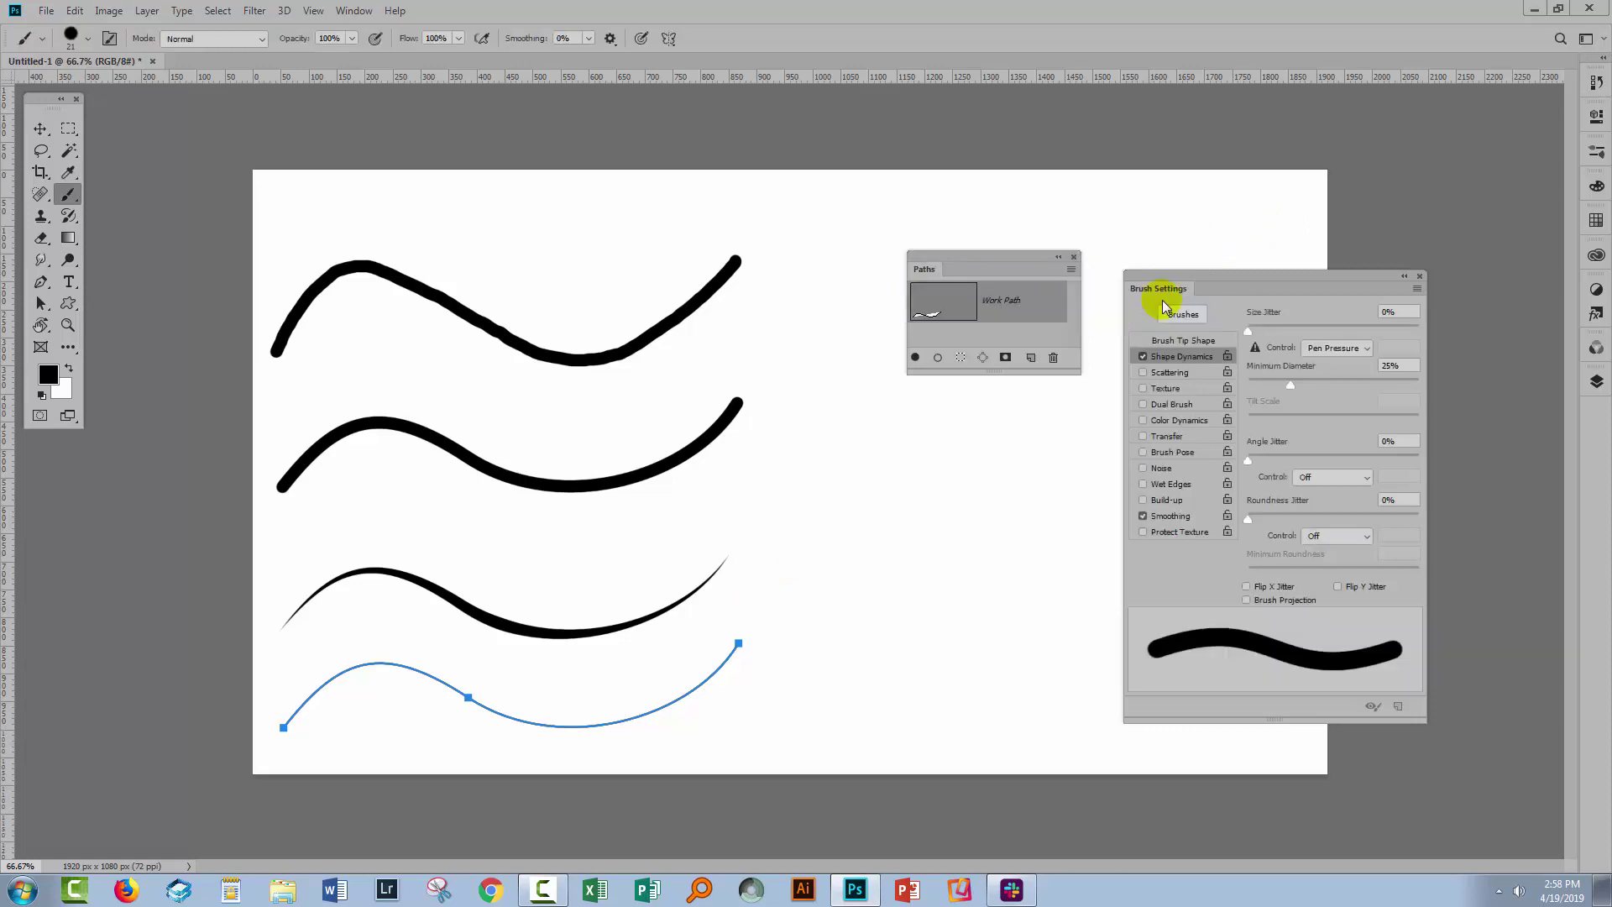
- Stroke the work path below the third wave using the brush with a 25% minimum diameter, and deselect the path
click(938, 359)
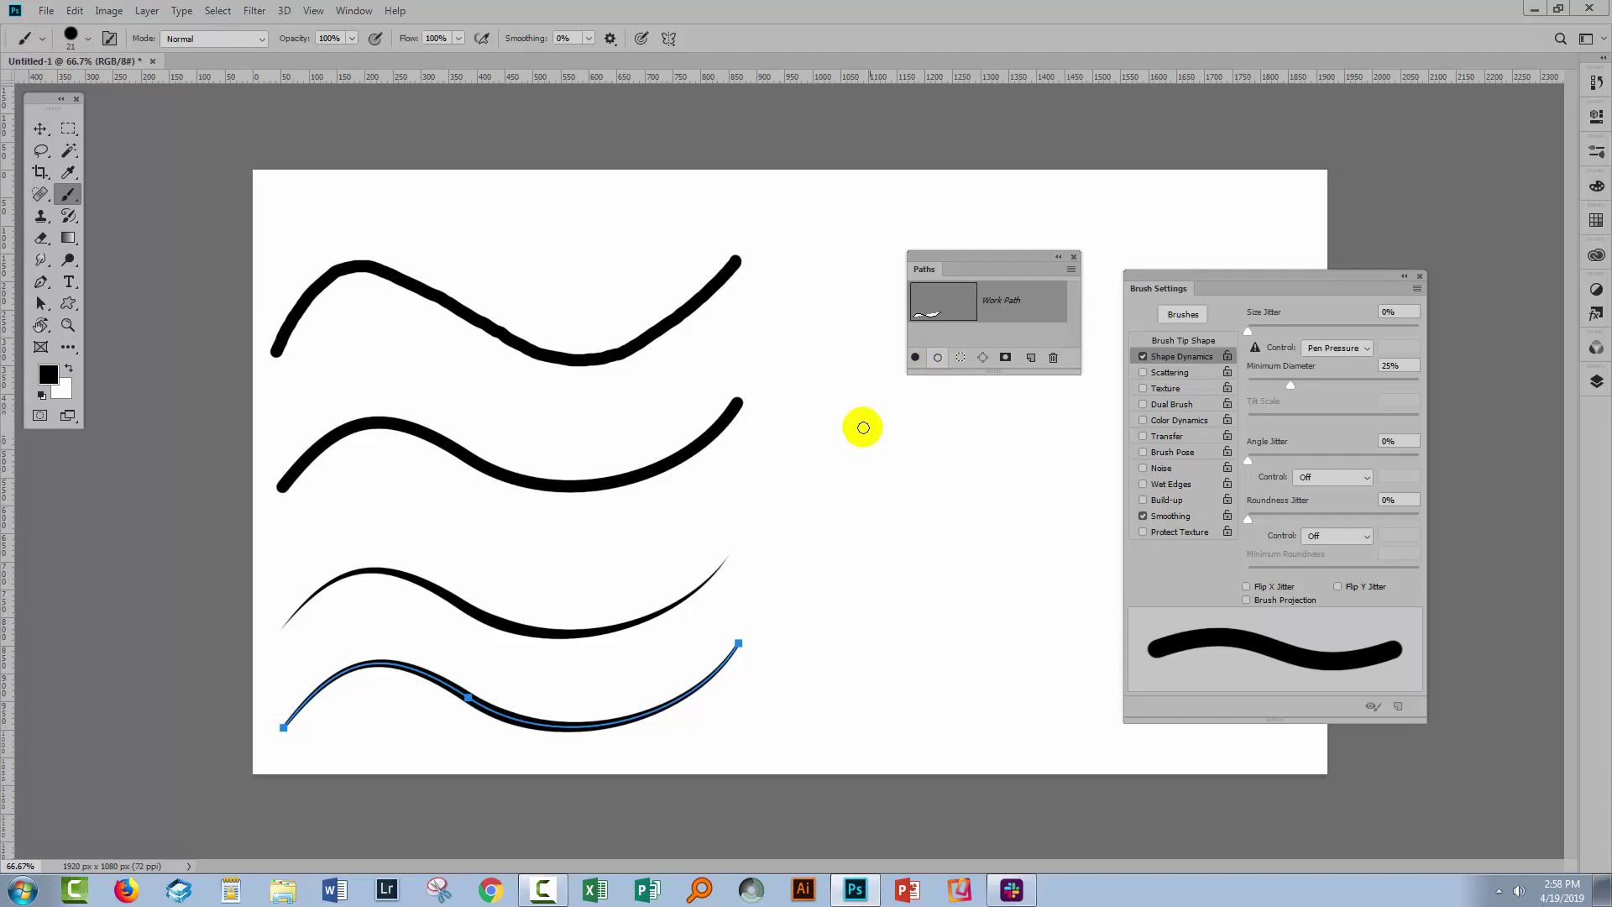
click(924, 338)
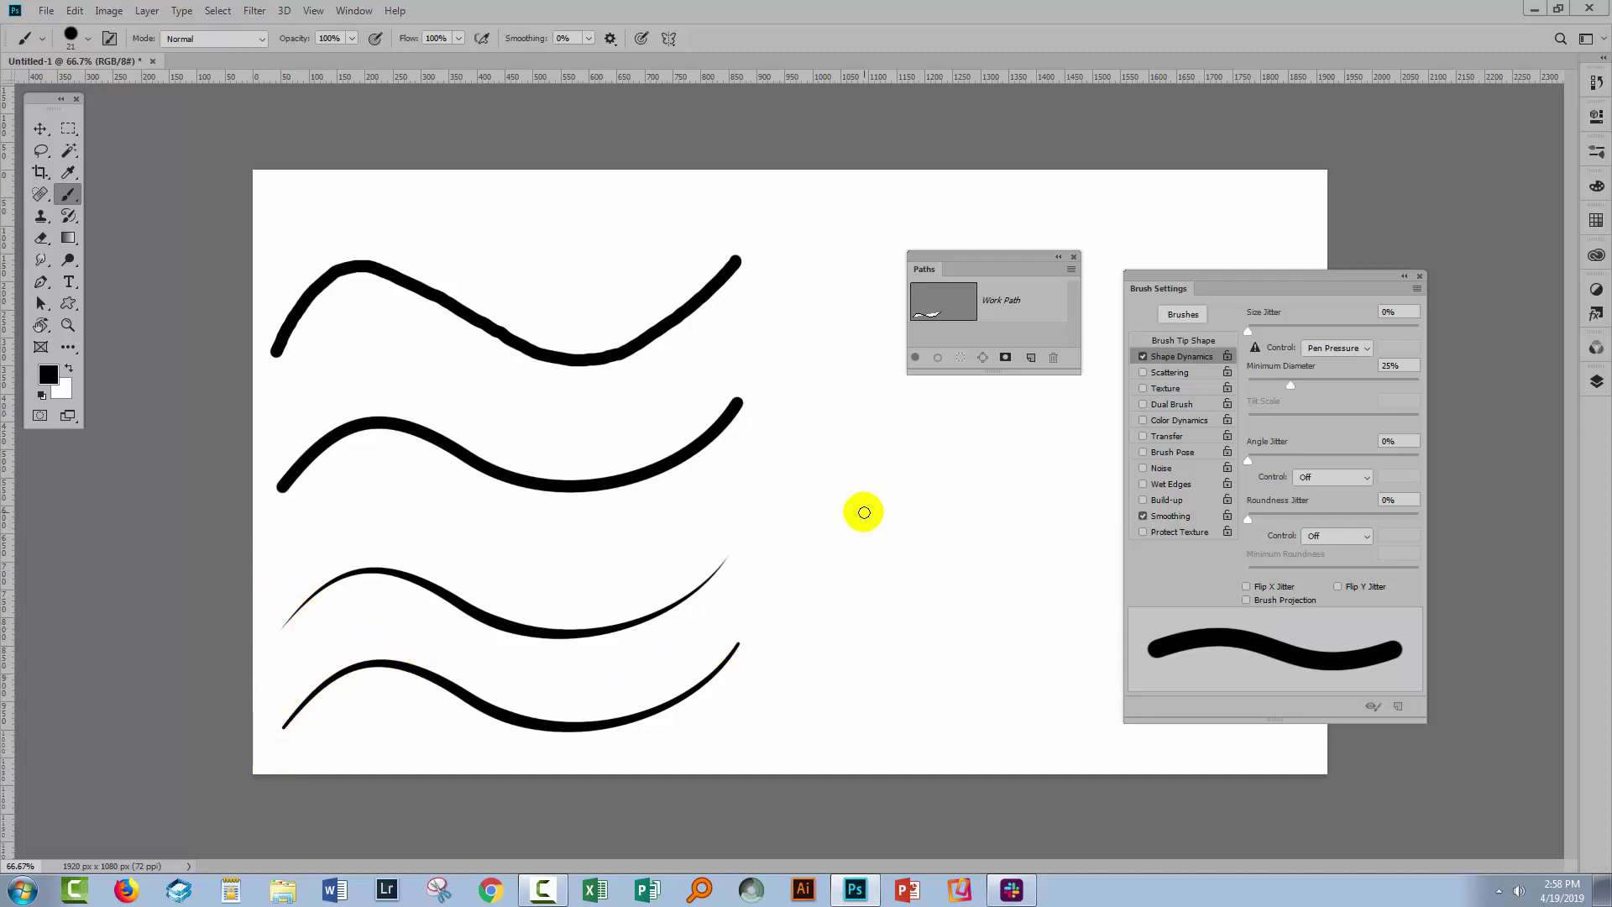
- Move the work path to the empty upper-right area of the canvas, and place the Paths and Brush Settings panels clear of it
mouse_move(960, 263)
mouse_down()
mouse_move(1186, 149)
mouse_move(1254, 136)
mouse_up()
click(40, 304)
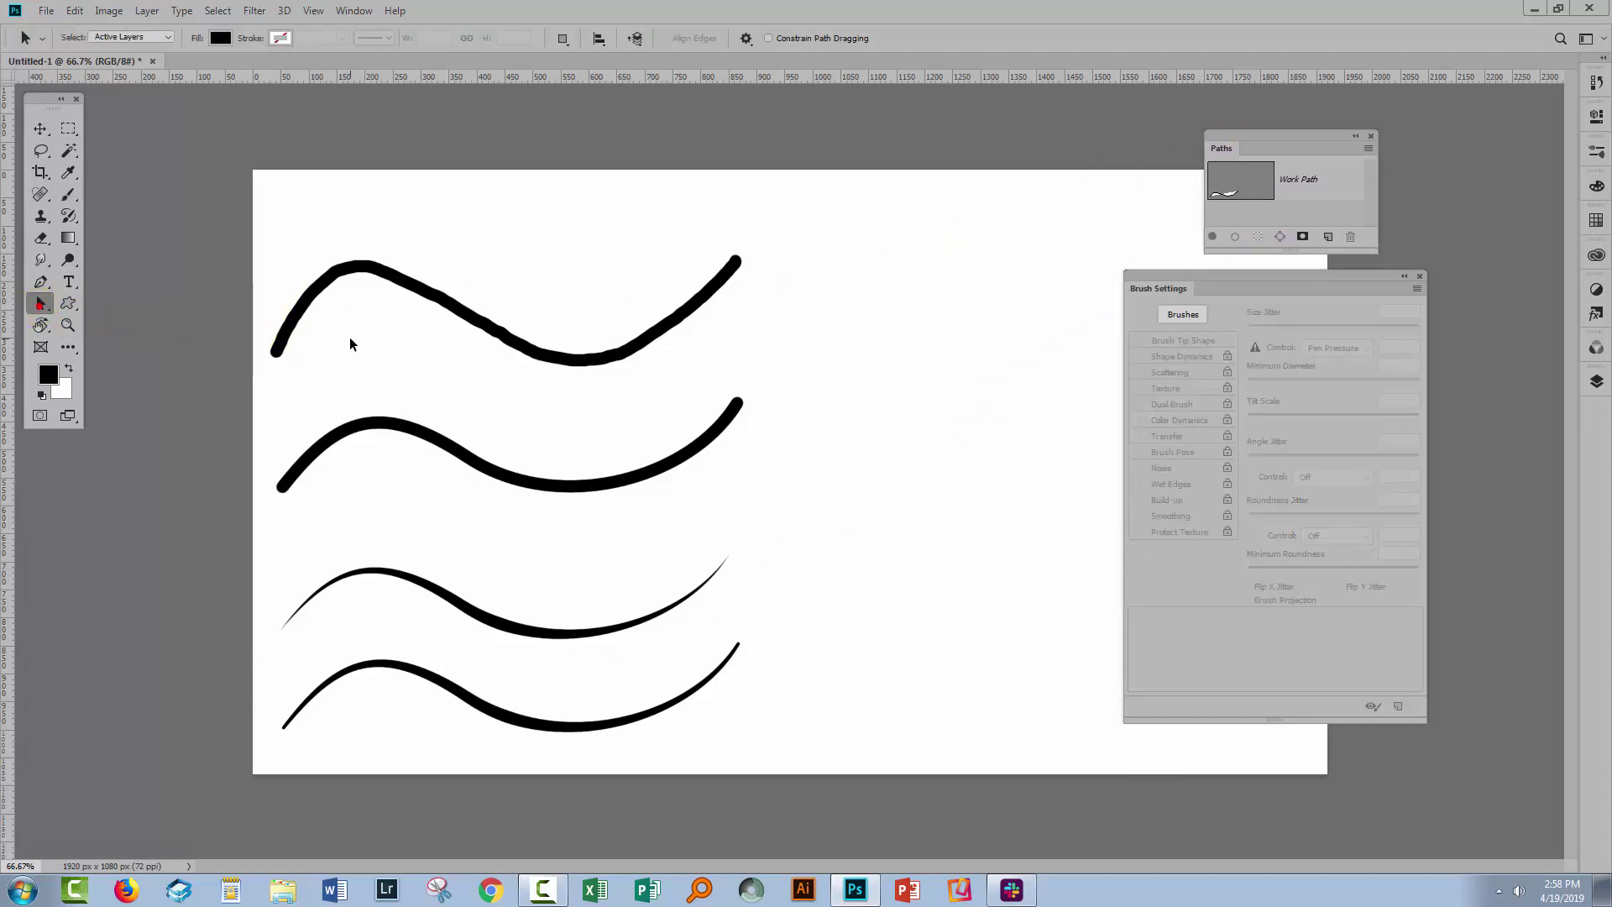
click(1268, 185)
drag(504, 739, 1110, 296)
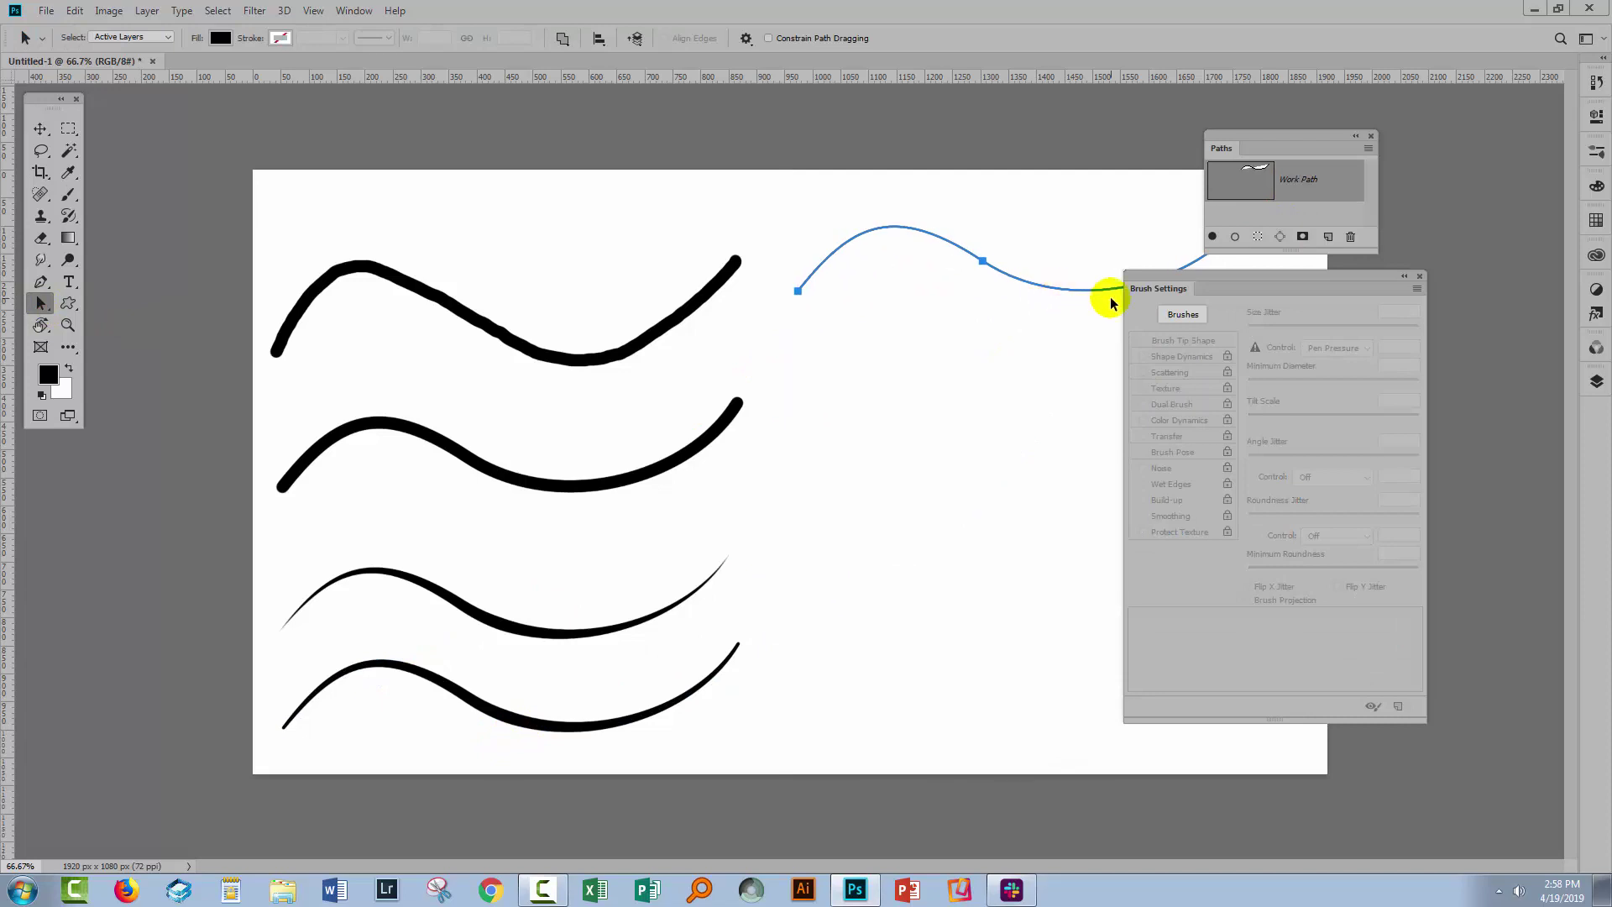
drag(1228, 284, 1373, 376)
drag(1301, 142, 1455, 188)
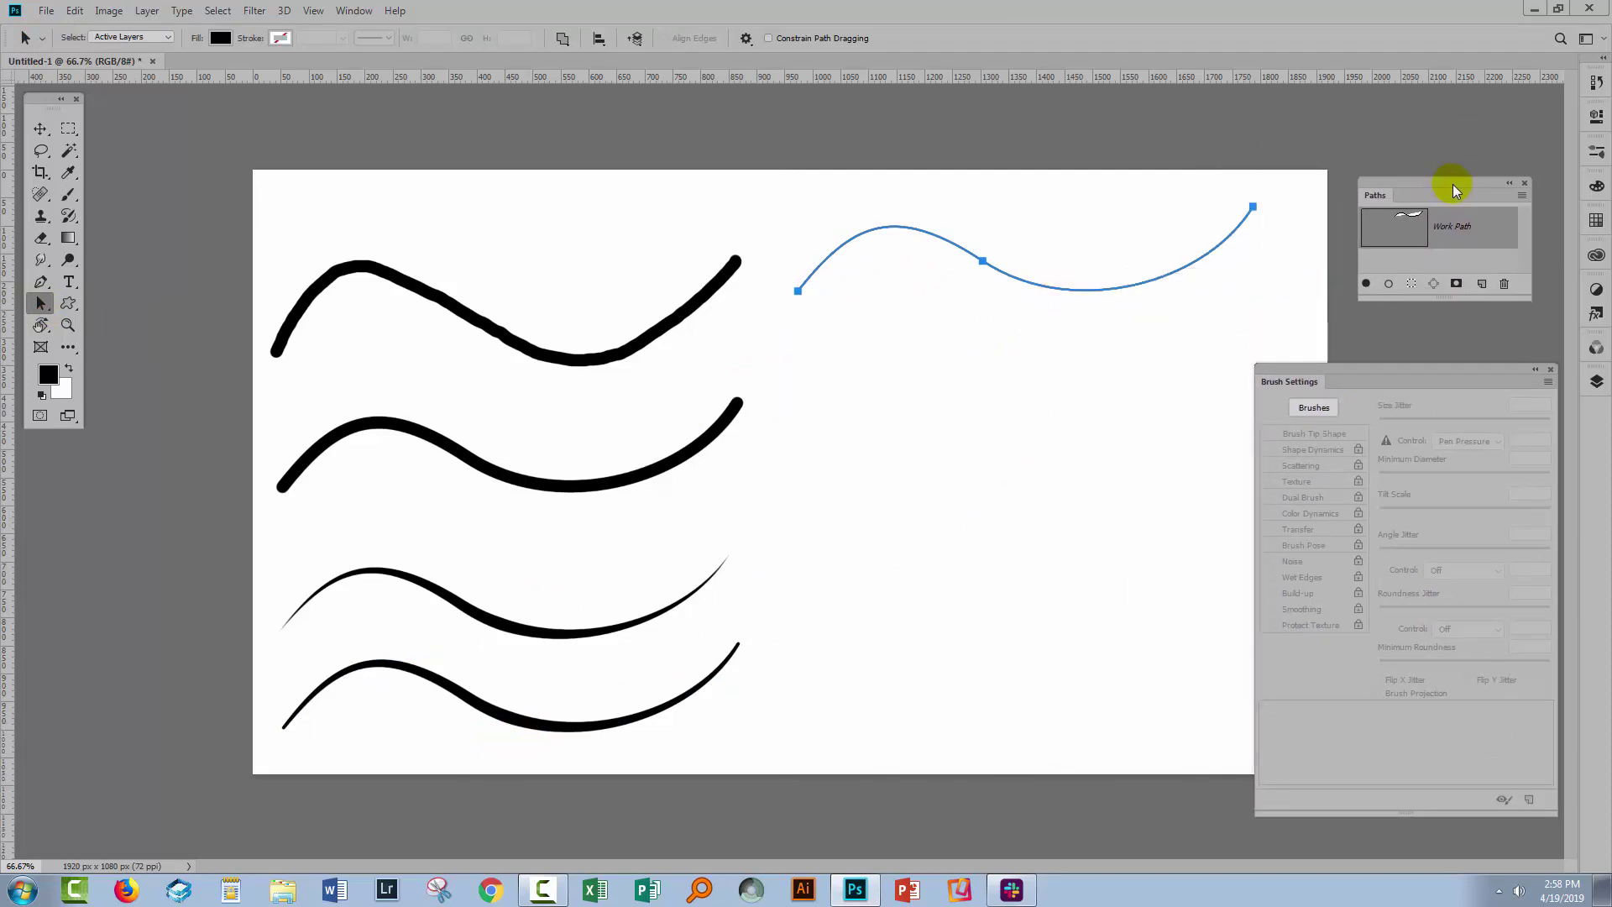
- Enable Transfer for the brush, with the Opacity Jitter control set to Pen Pressure and its minimum to 20%
click(68, 199)
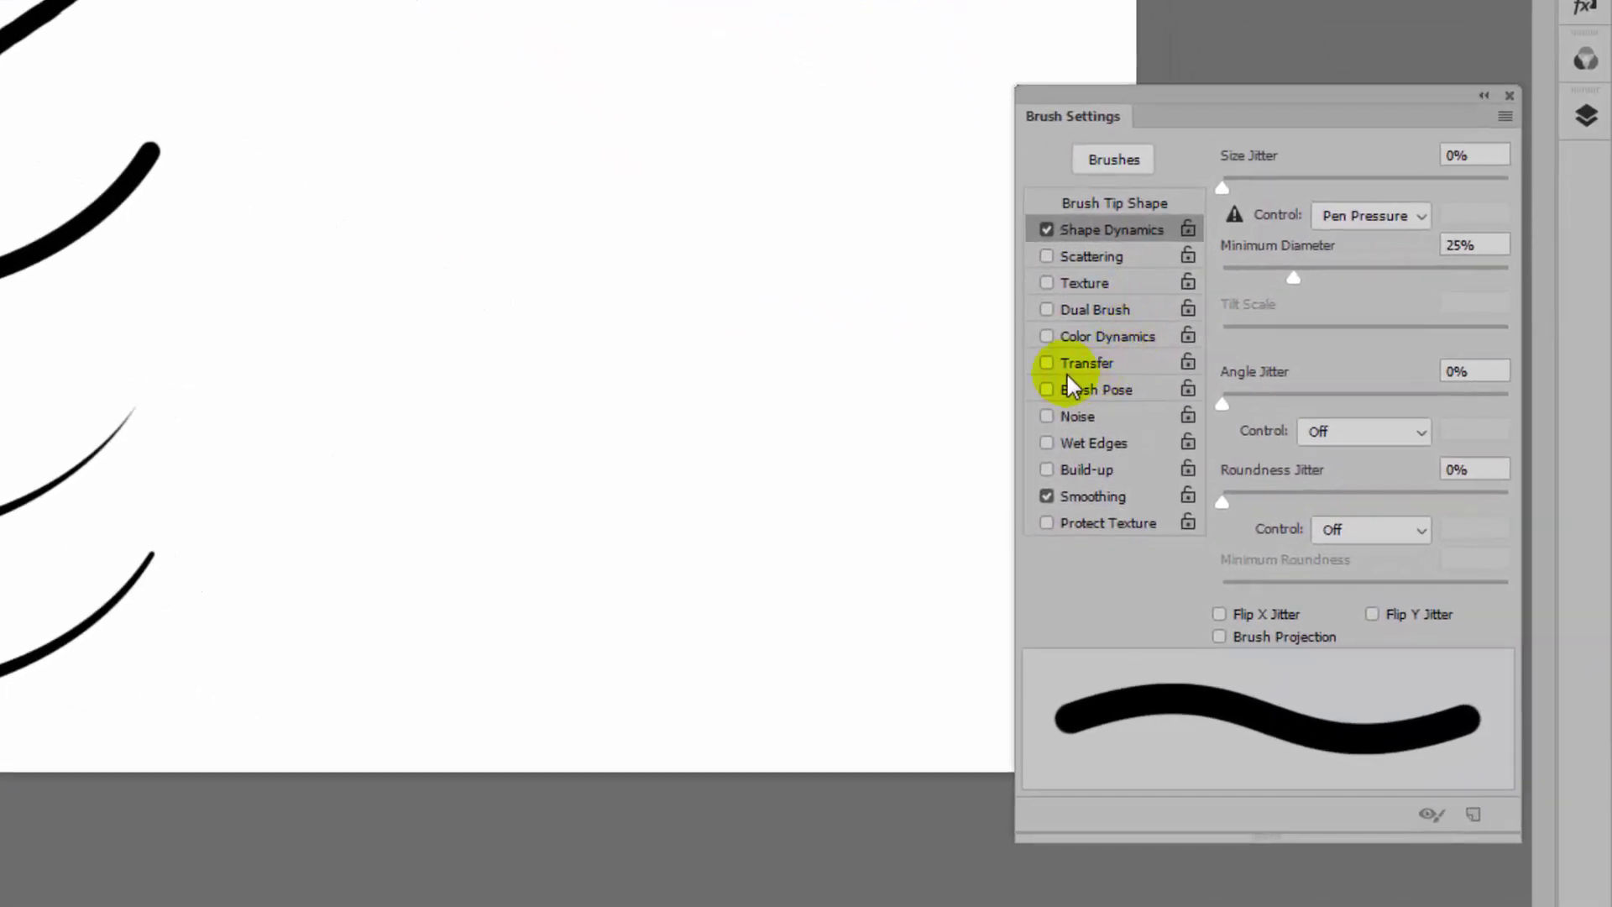
click(1080, 365)
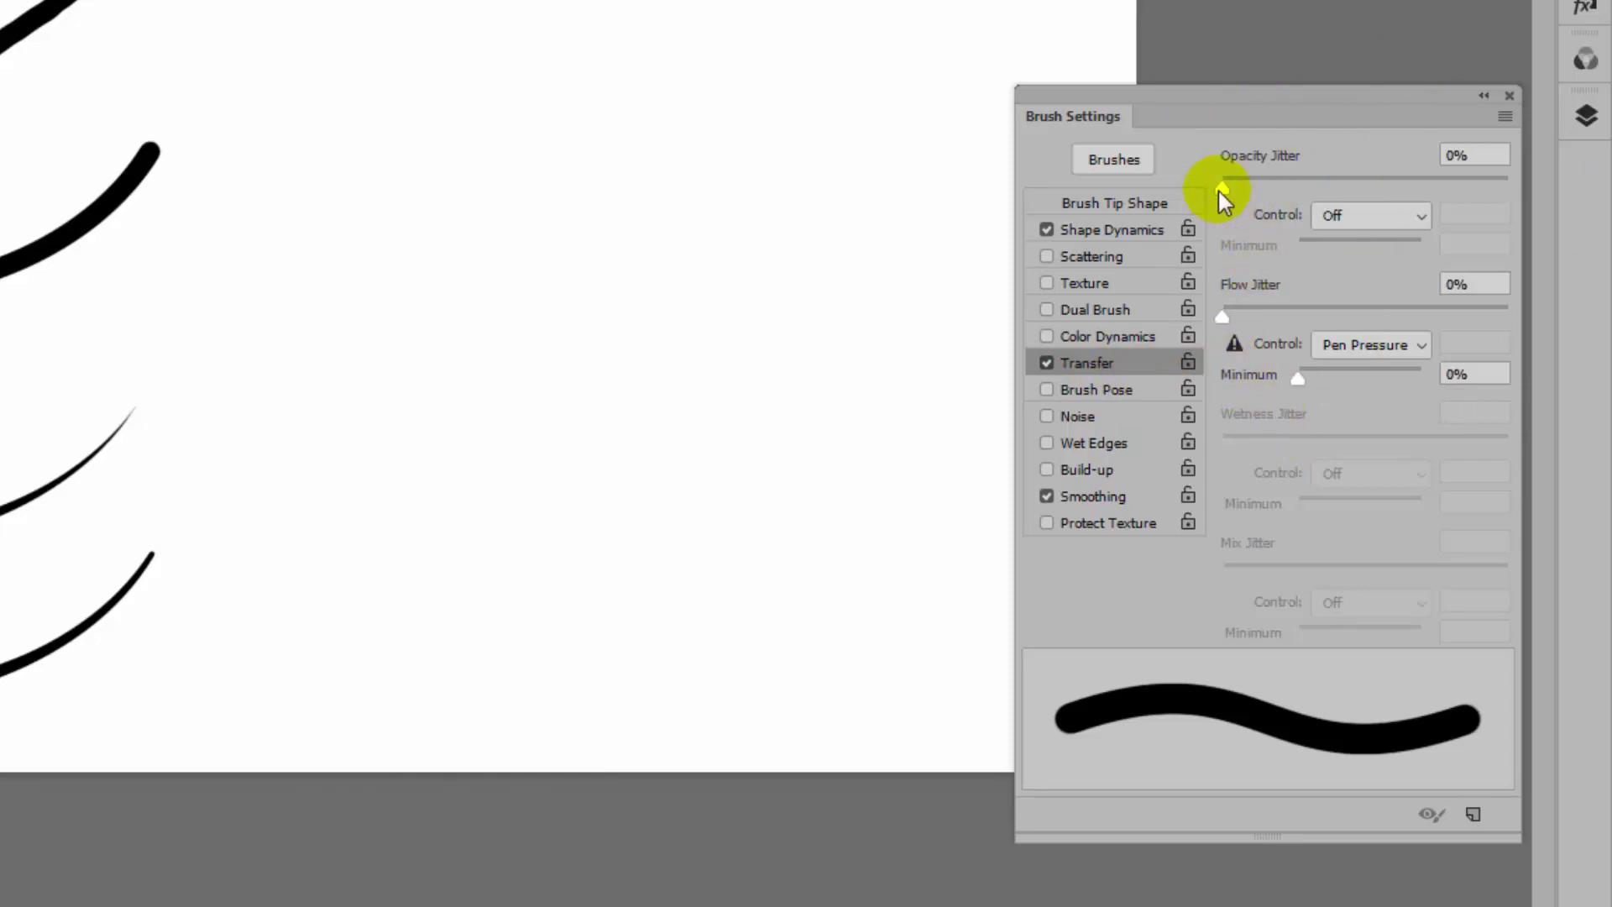
click(1352, 217)
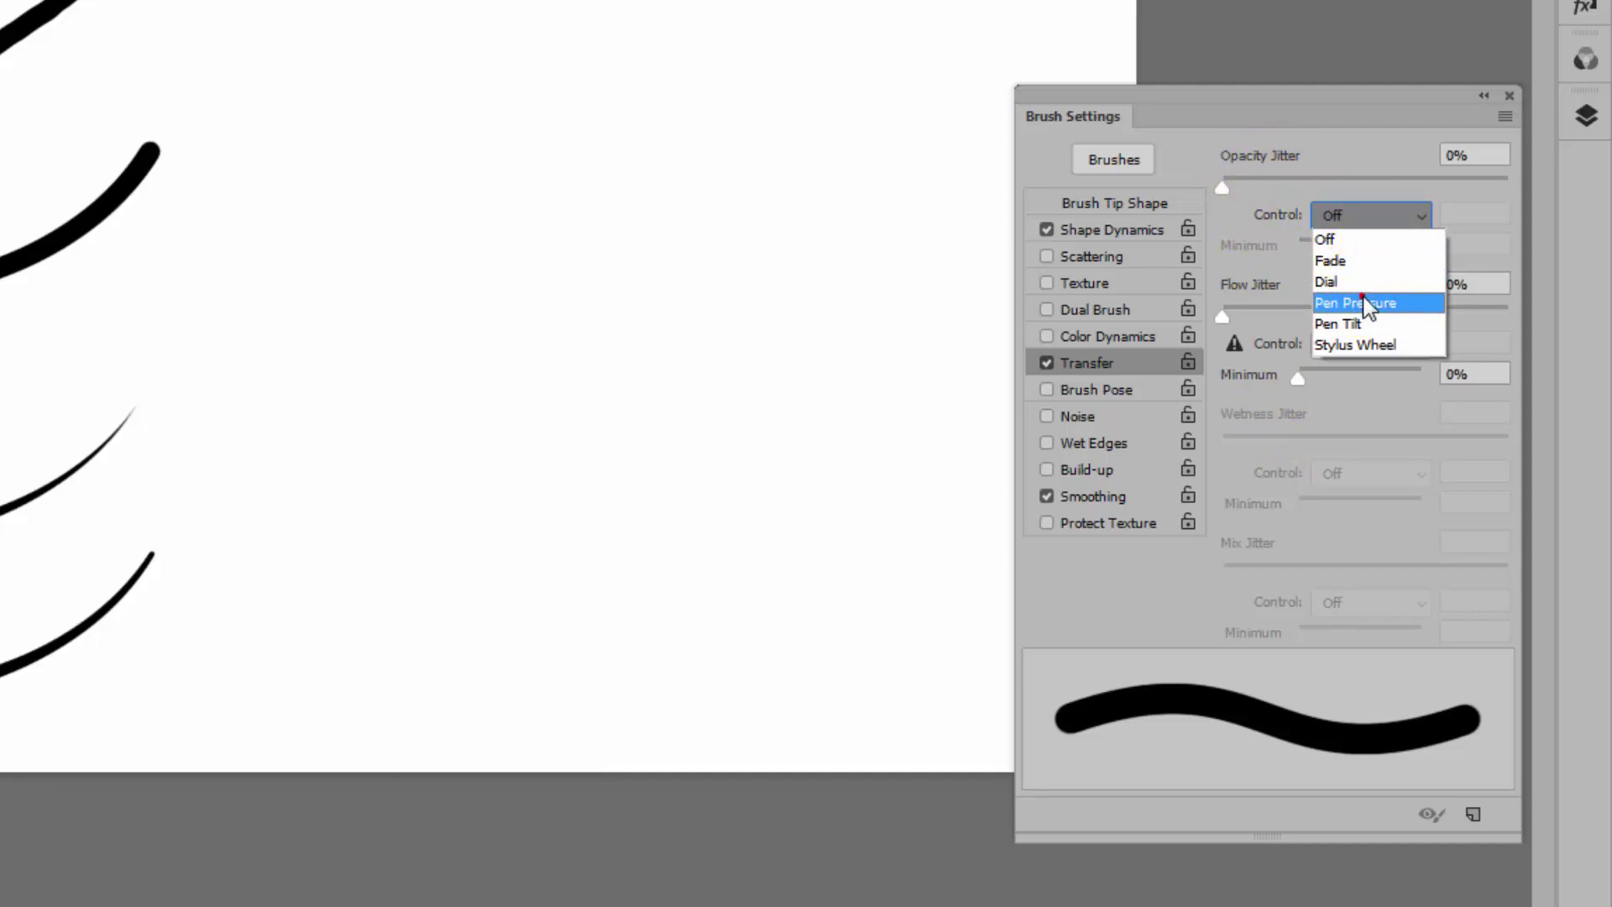
click(1367, 304)
drag(1337, 252, 1277, 251)
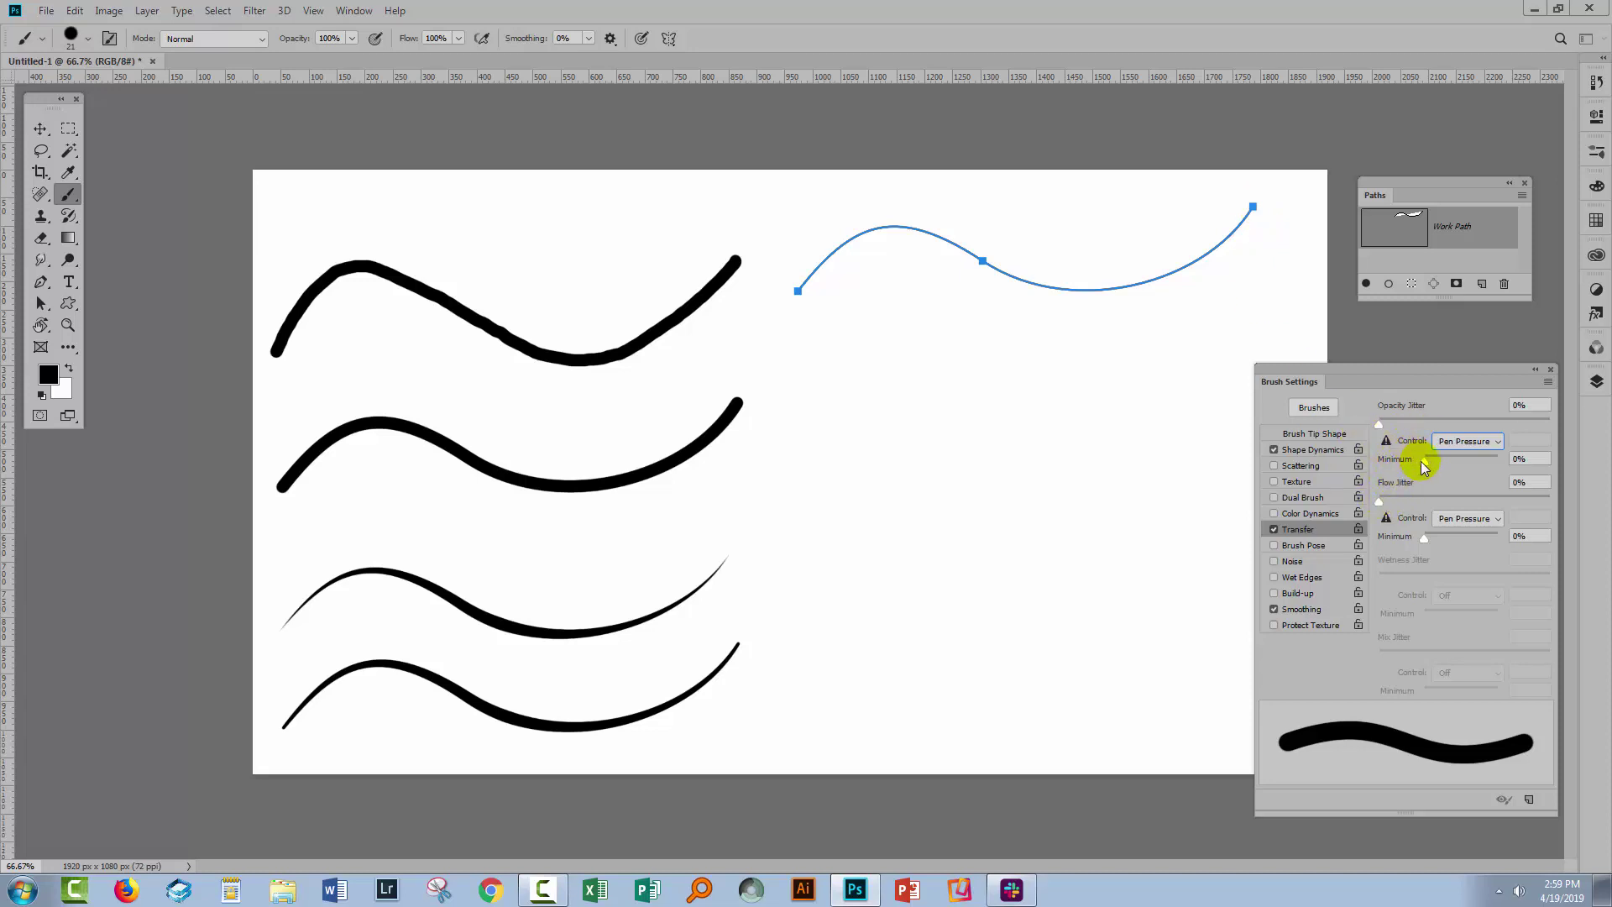
drag(1424, 461, 1439, 465)
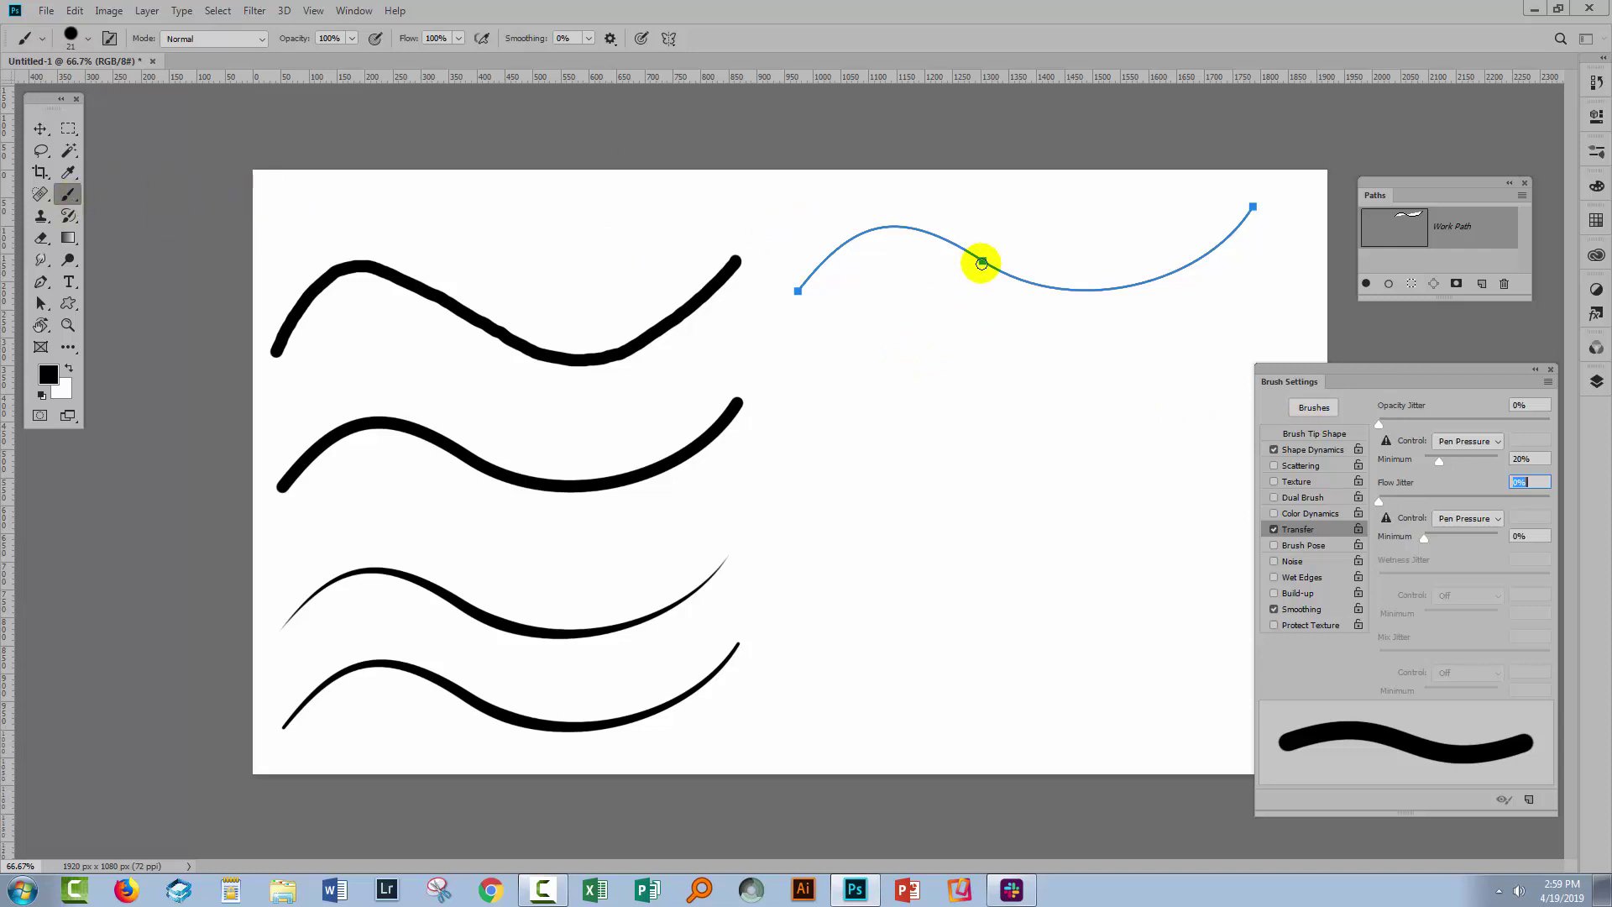
- Stroke the work path in the upper right of the canvas with the Transfer-enabled brush, and deselect the path
click(1389, 286)
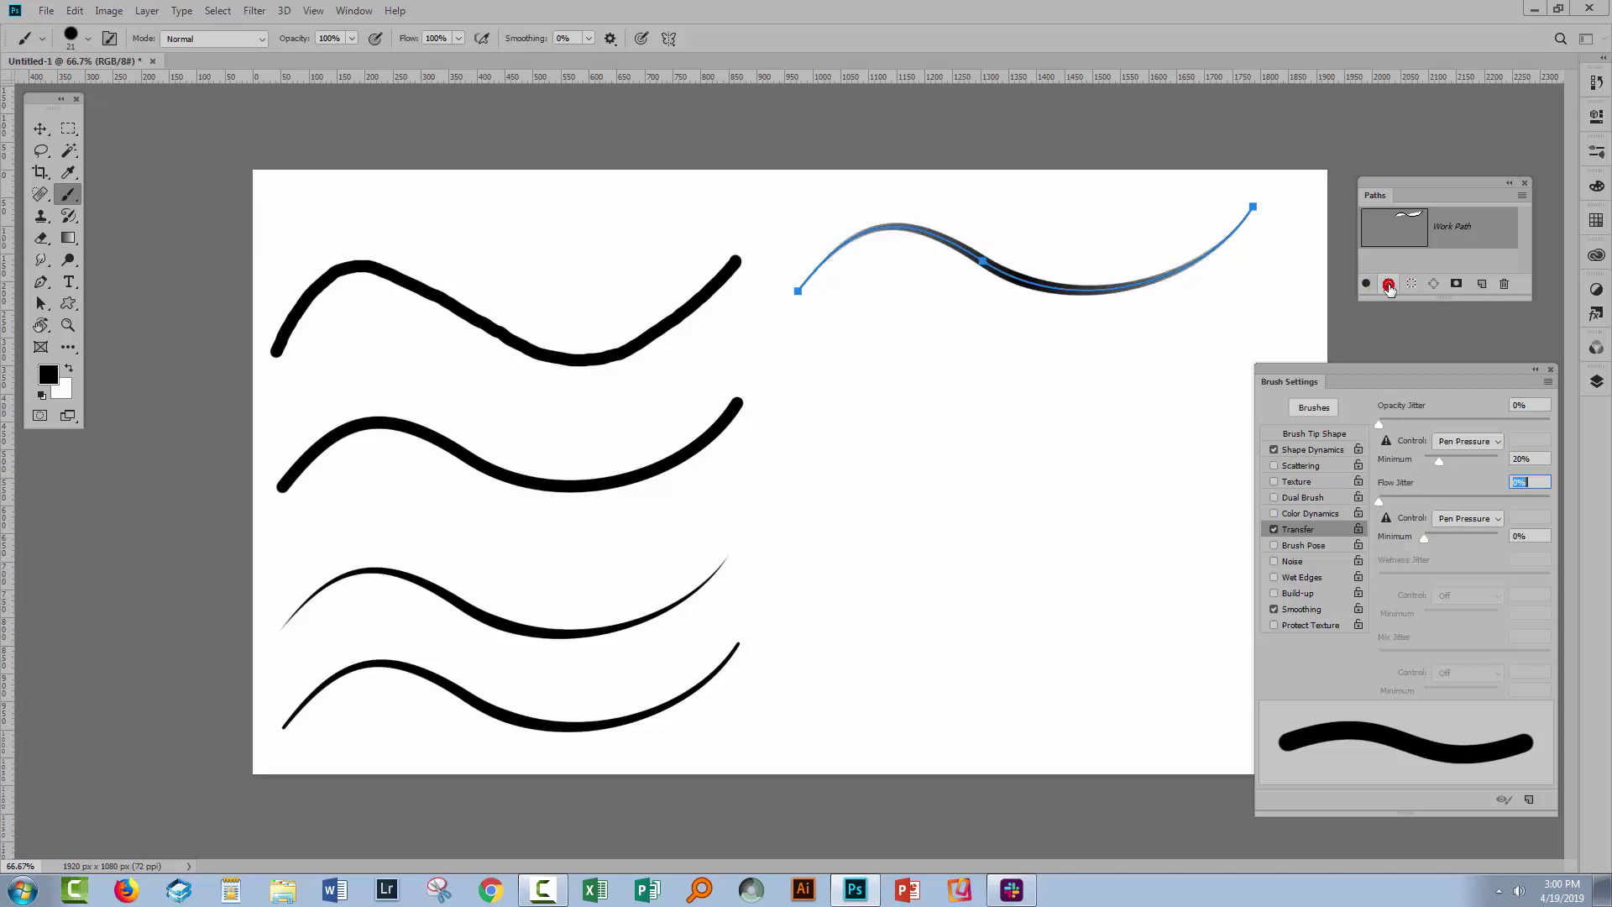
click(1409, 257)
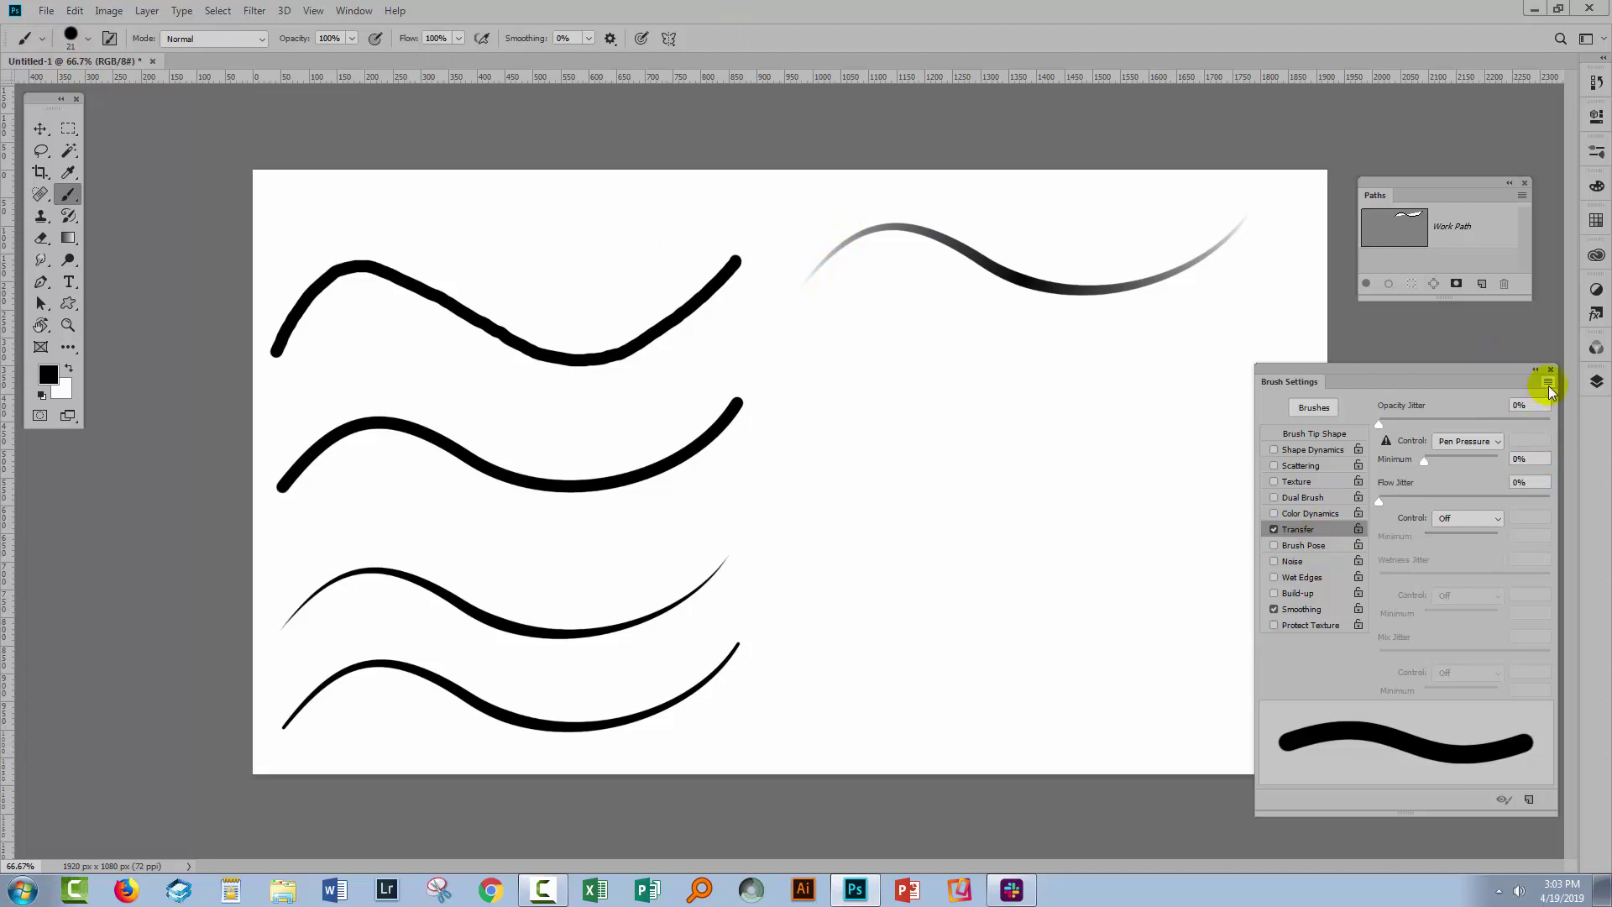
- Reset the brush settings to turn Transfer off, and check the plain brush with a short freehand wave, undoing that test stroke
click(1548, 383)
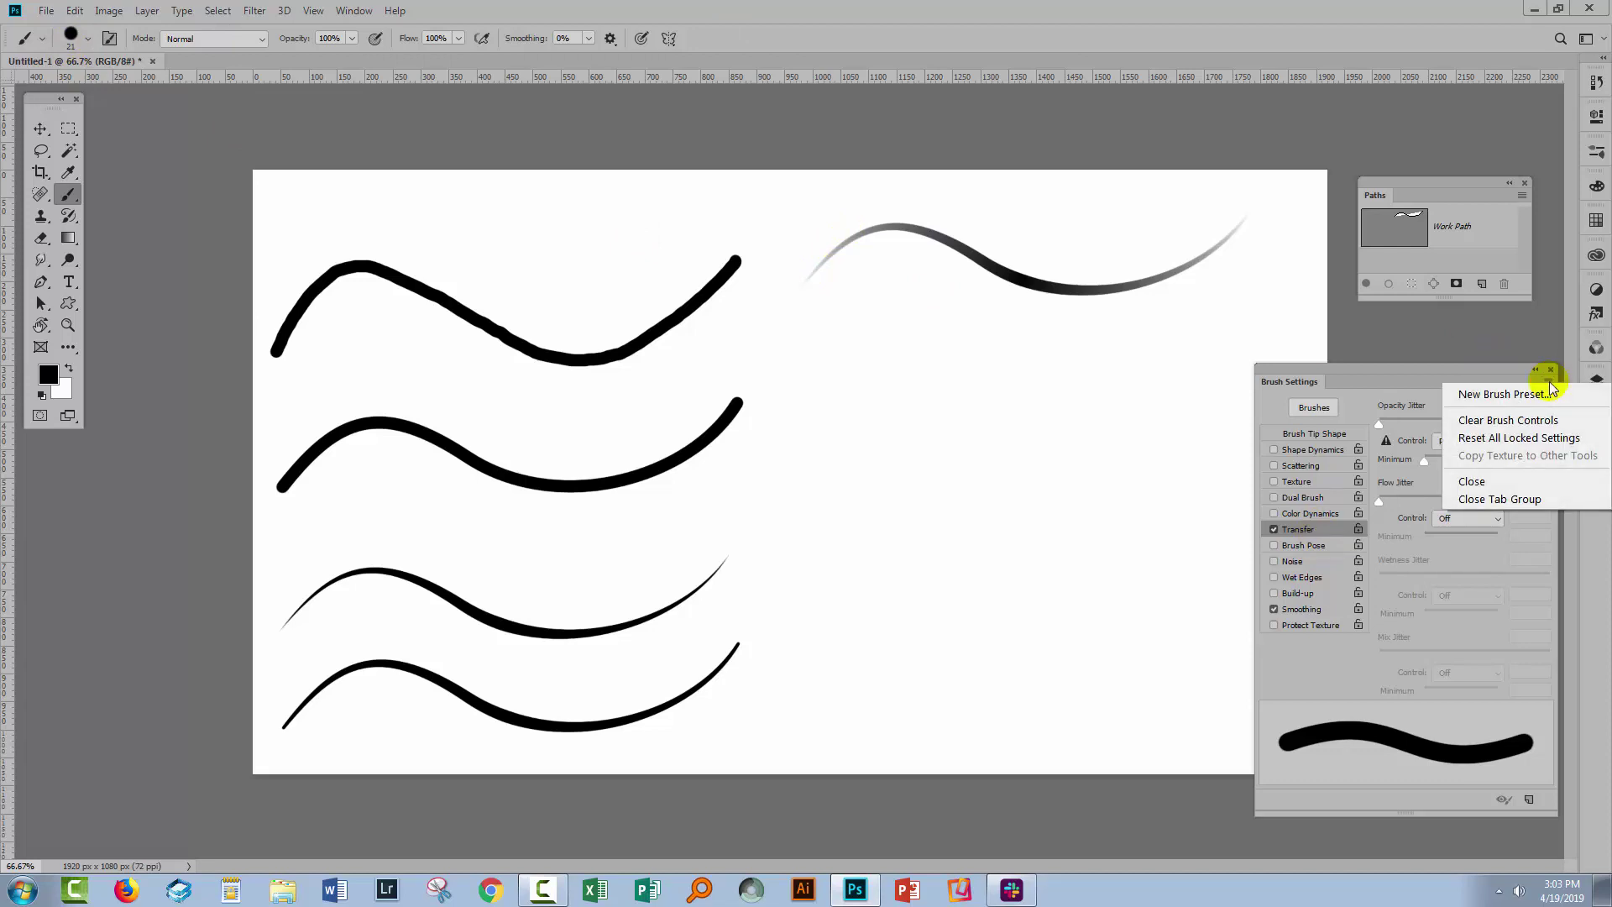
click(1493, 438)
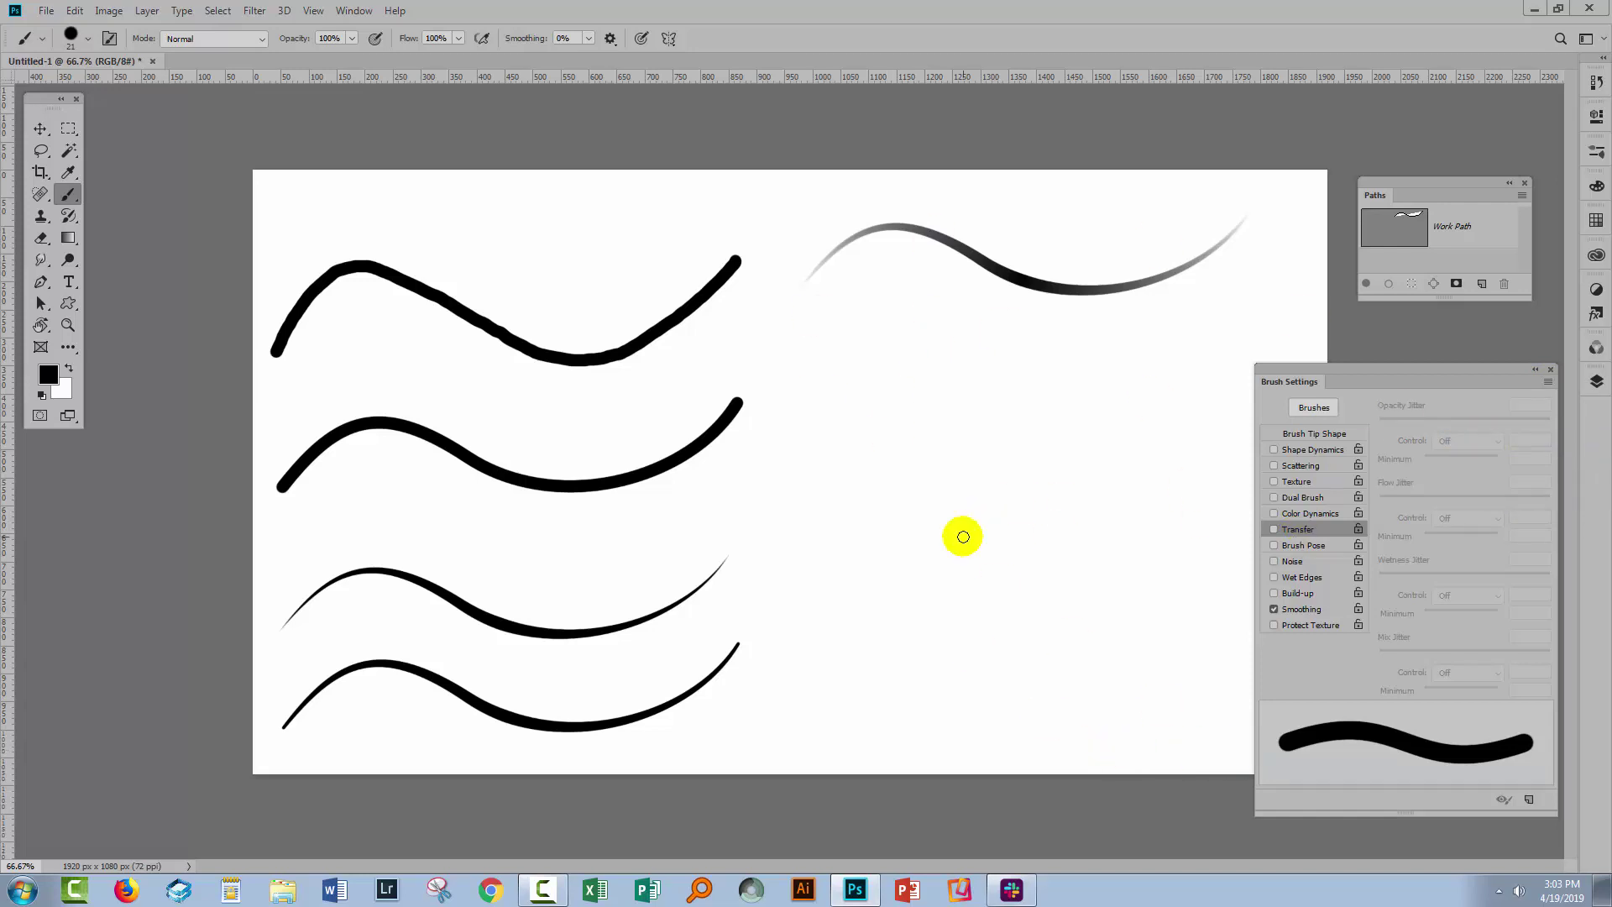
mouse_move(820, 433)
mouse_down()
mouse_move(1016, 428)
mouse_move(1084, 356)
mouse_up()
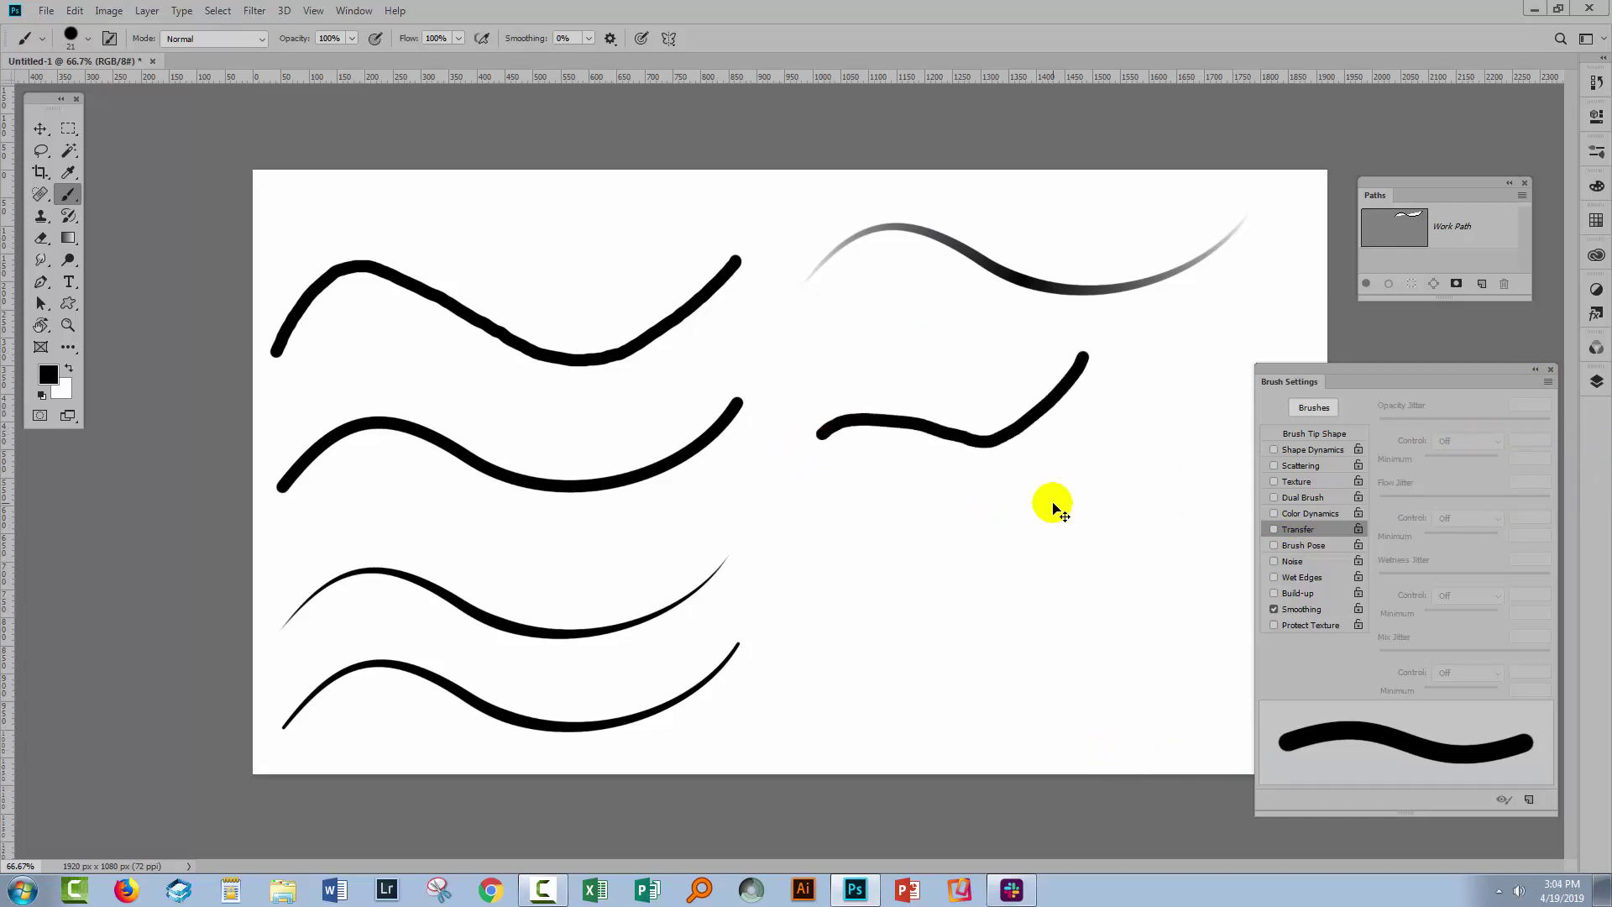
key(ctrl+z)
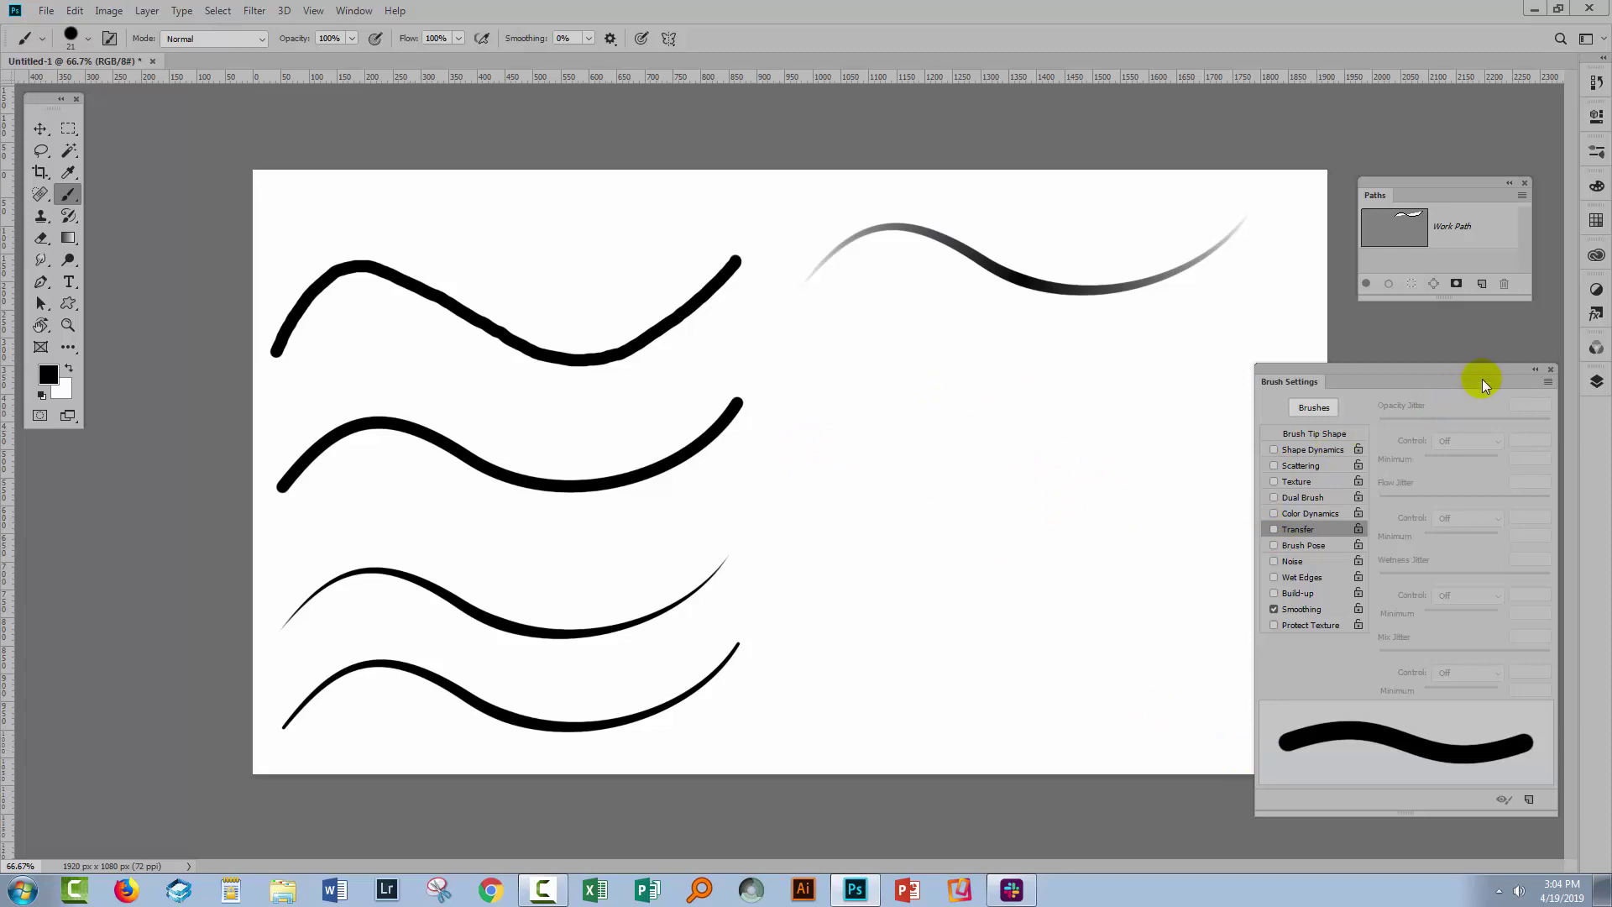
click(1551, 370)
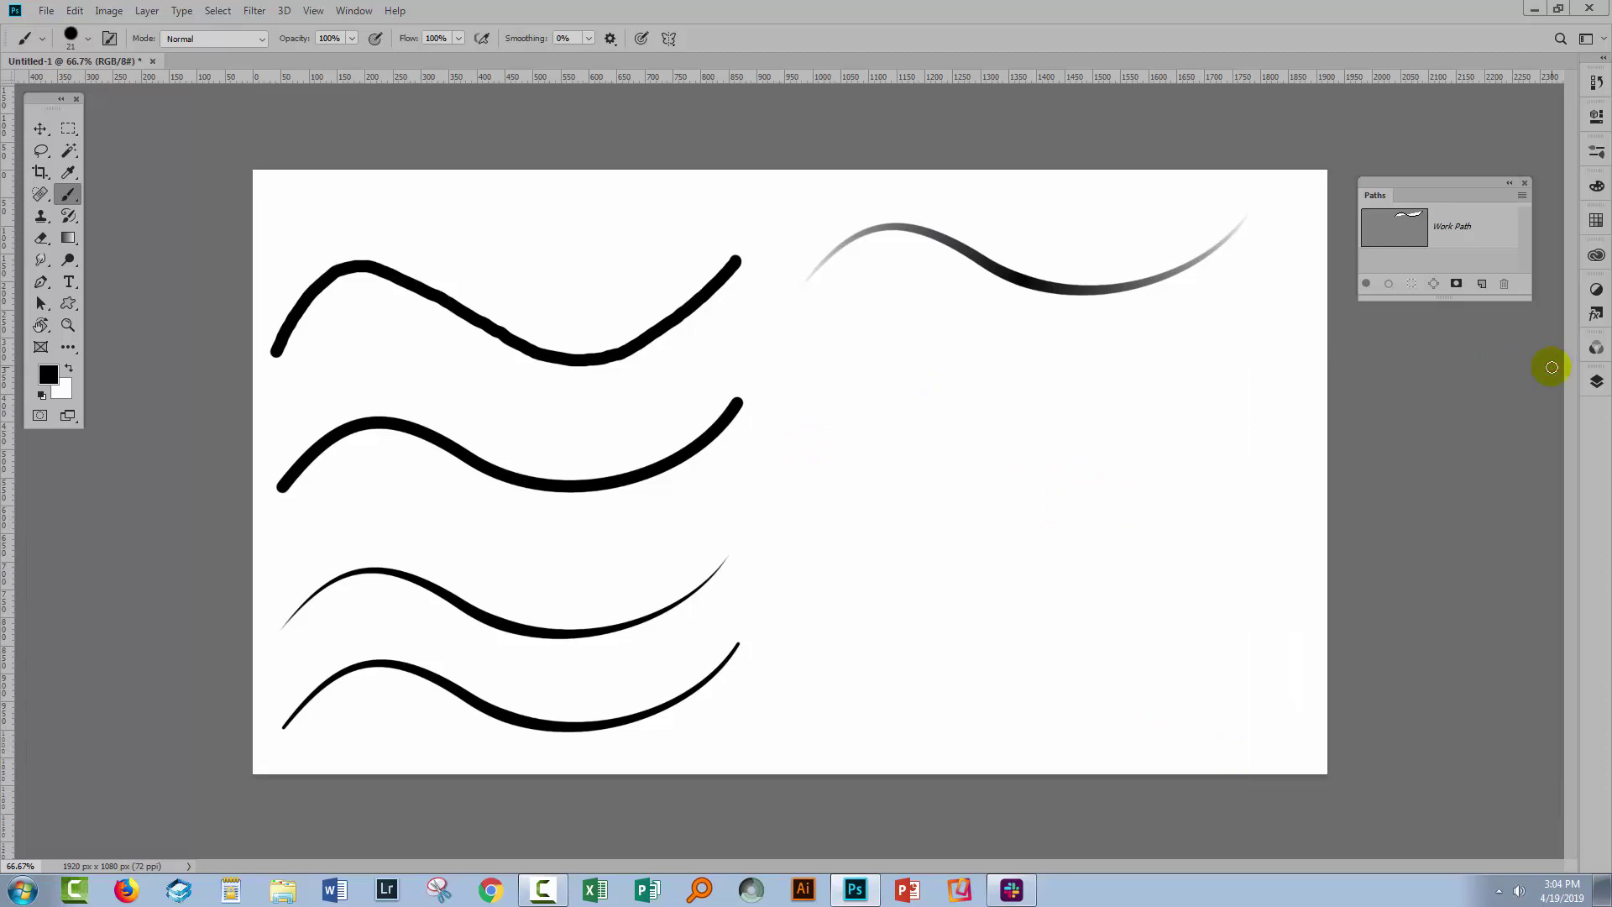
- Move the work path just below the faded stroke and stroke it with the plain 21 px brush
click(1385, 224)
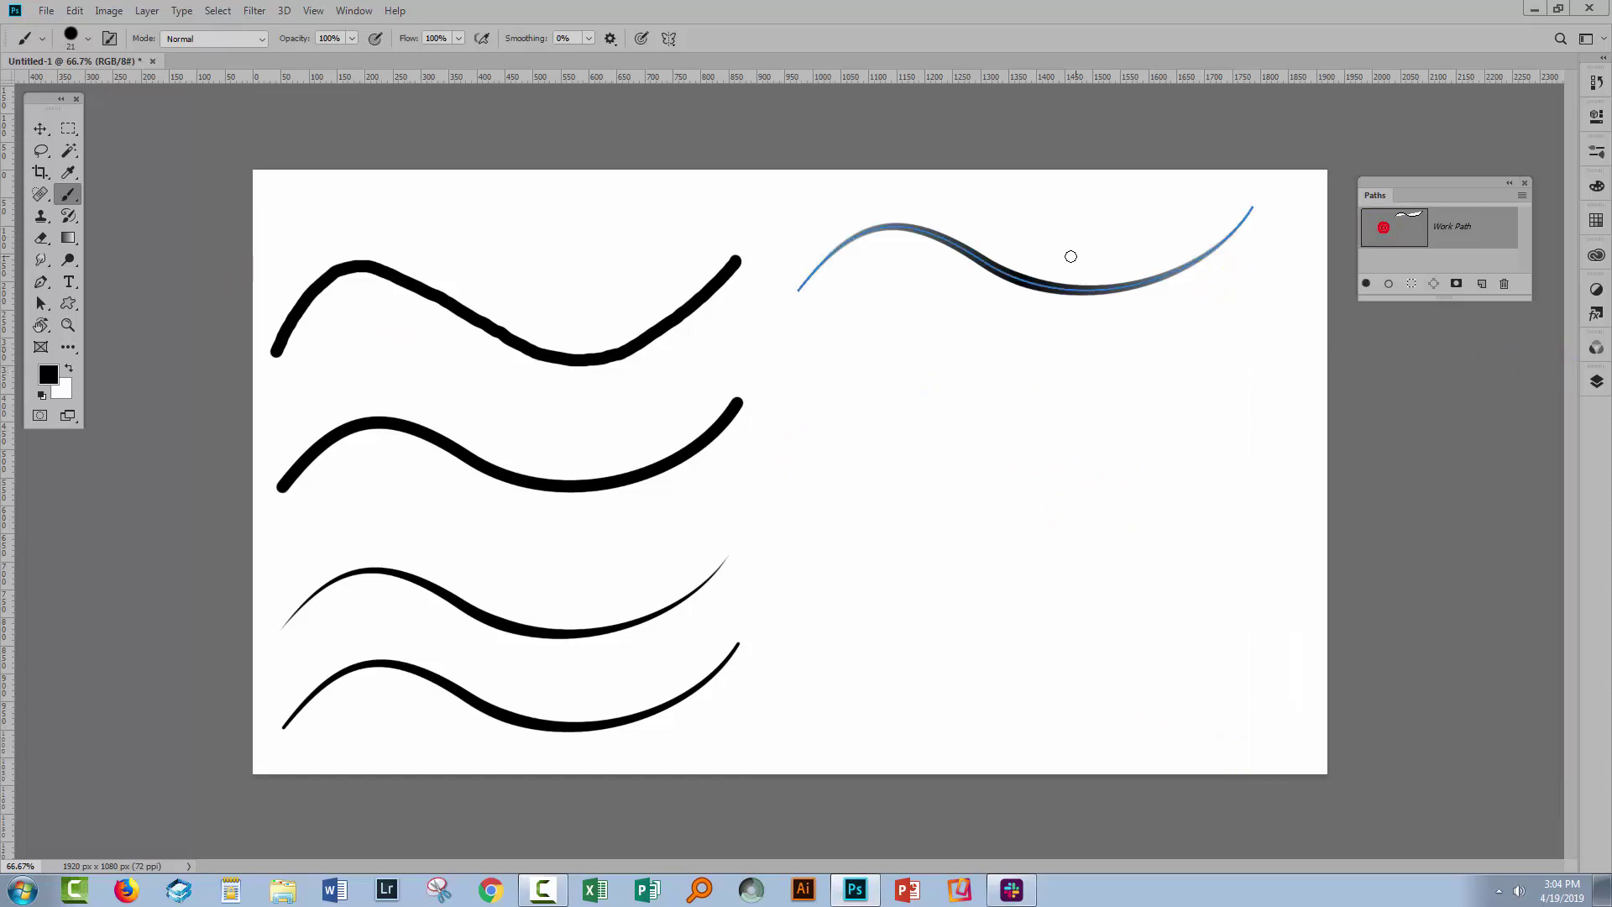
click(40, 304)
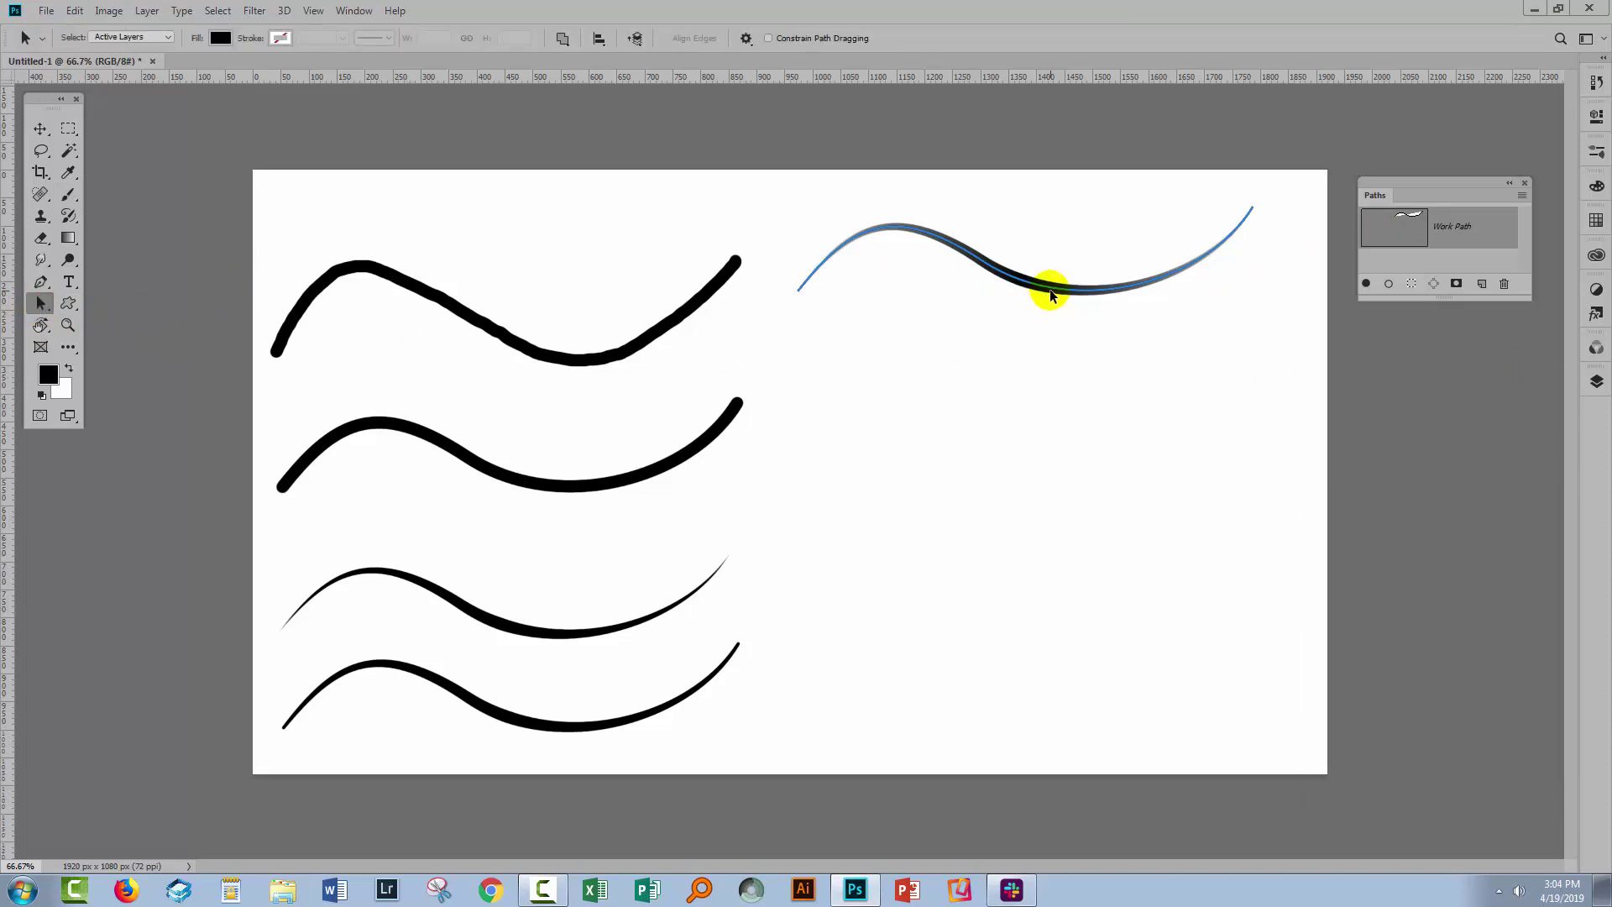
drag(1050, 289, 1050, 395)
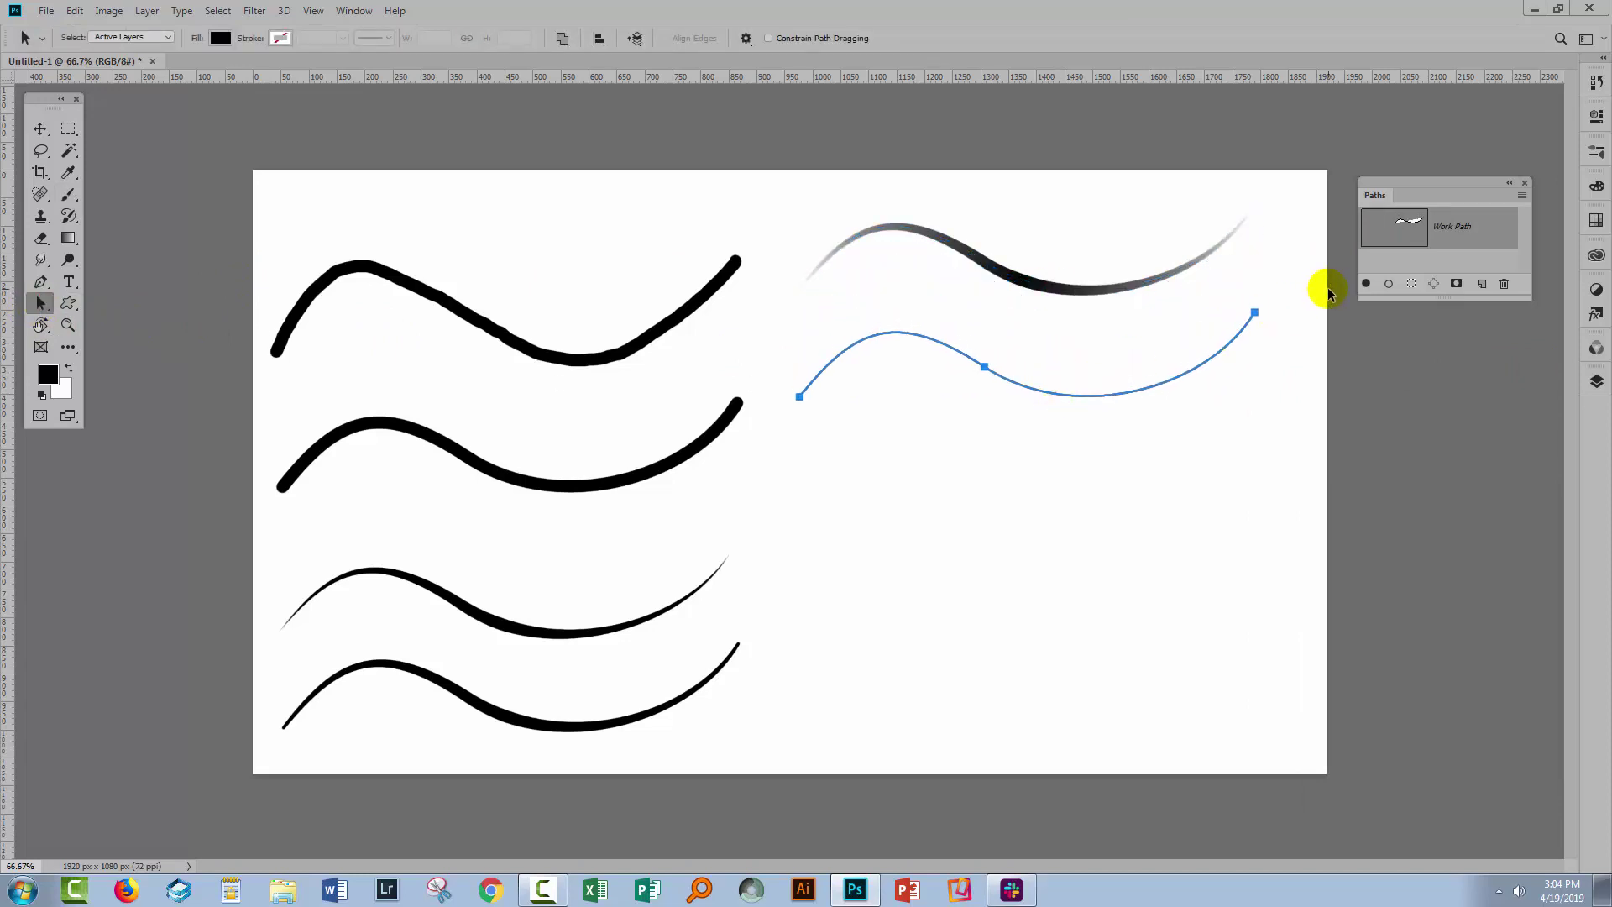
click(1390, 285)
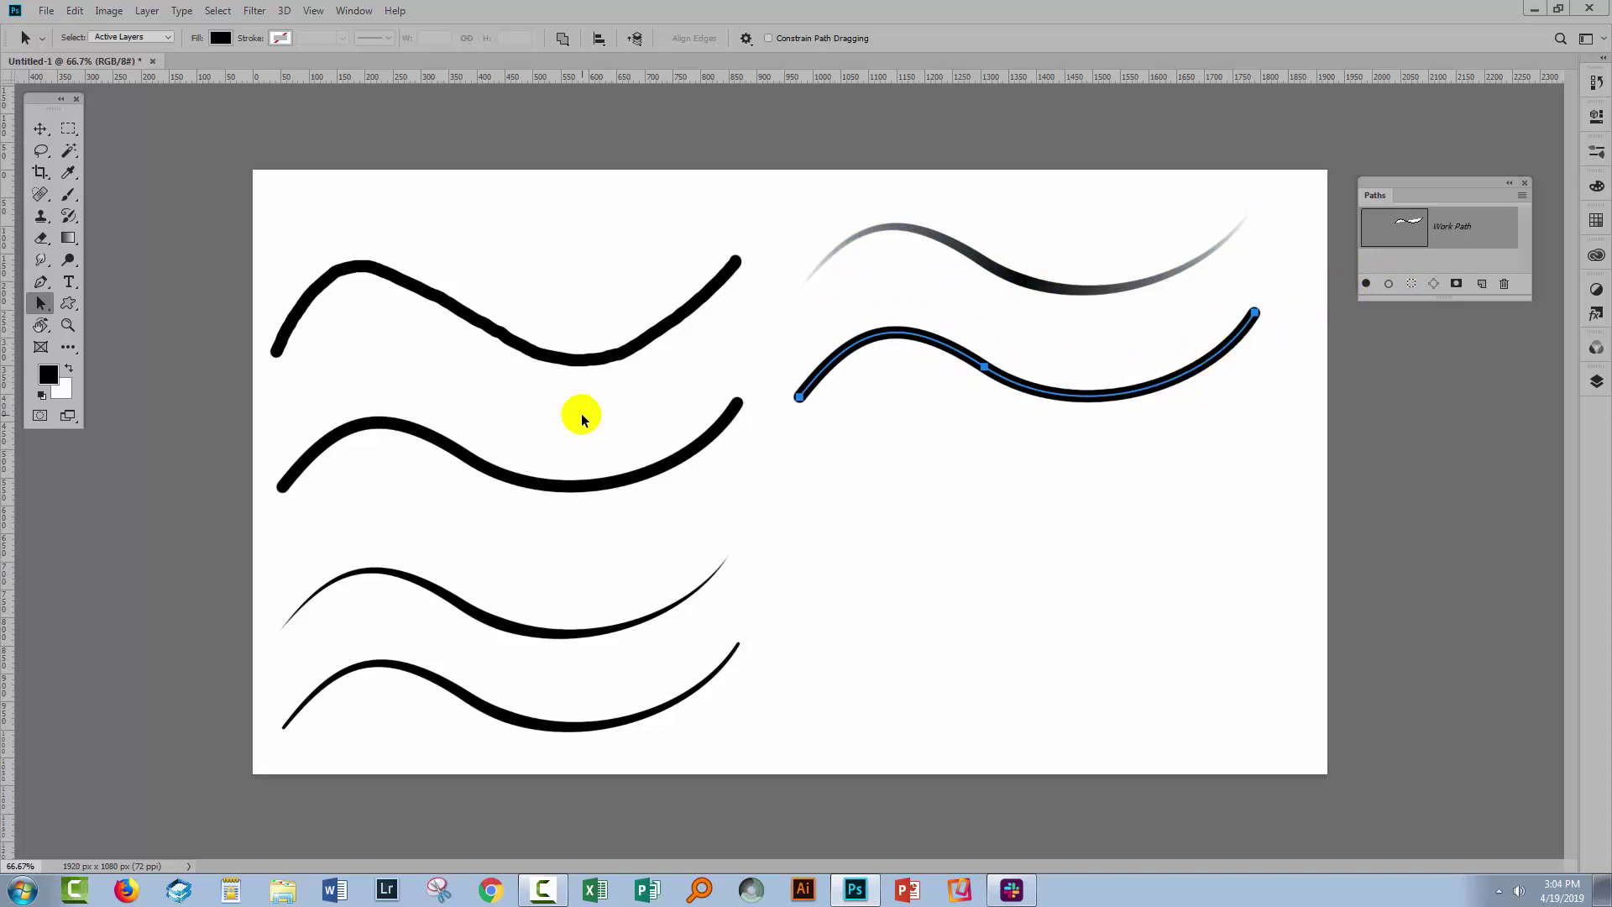
- Move the work path below the solid stroke and stroke it with pressure for opacity enabled on the brush
drag(1012, 382, 1011, 498)
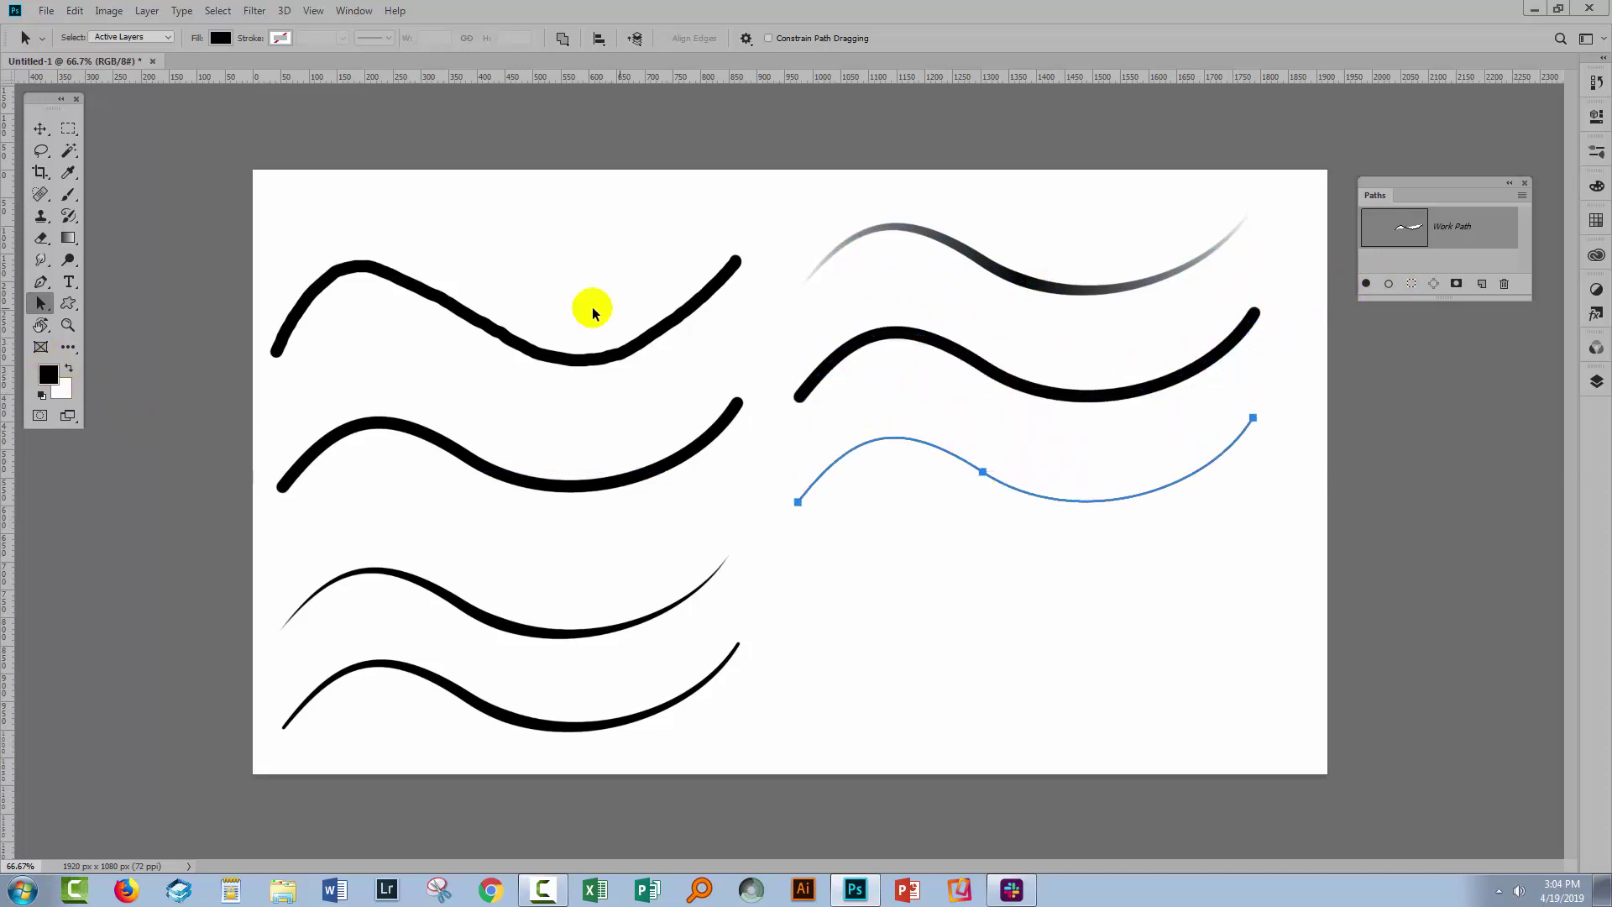
click(69, 196)
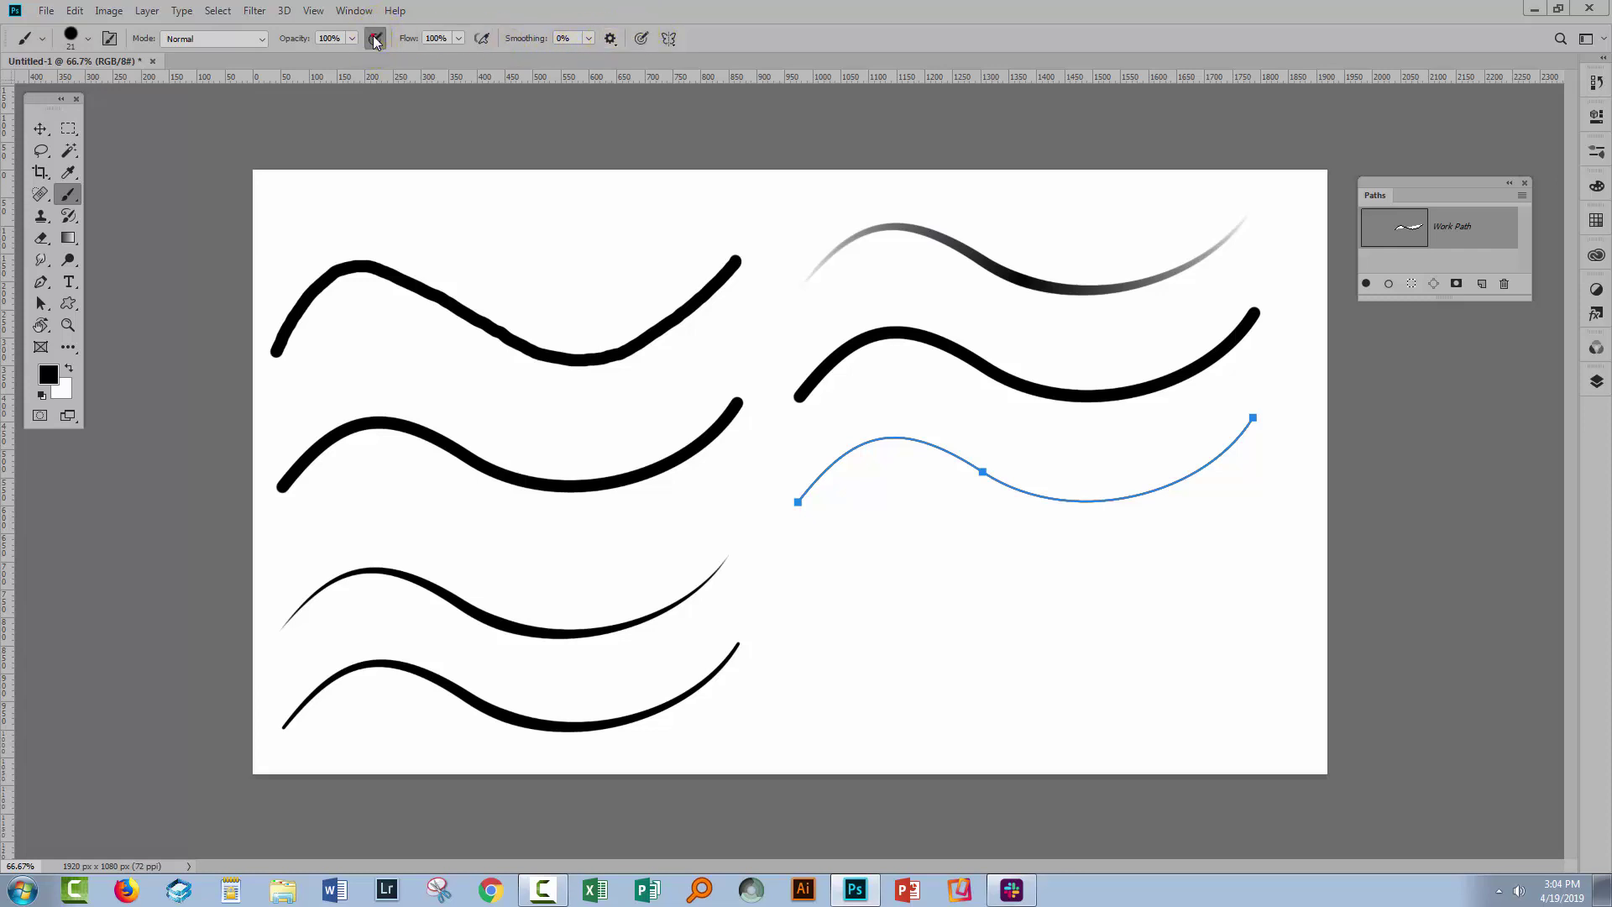
click(1387, 285)
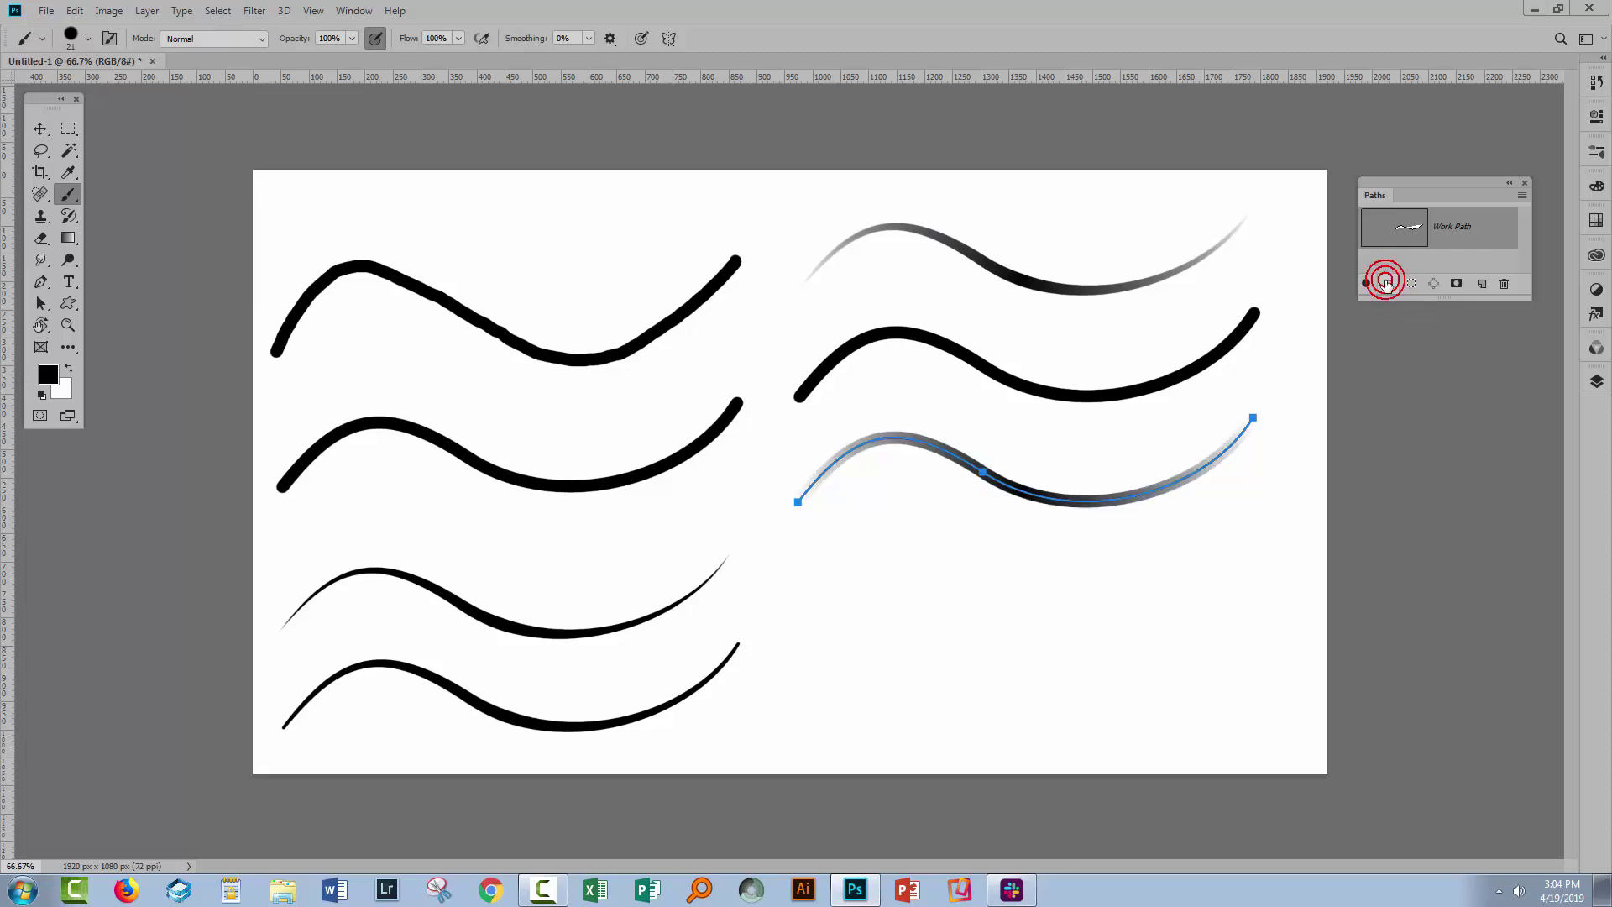
click(1382, 260)
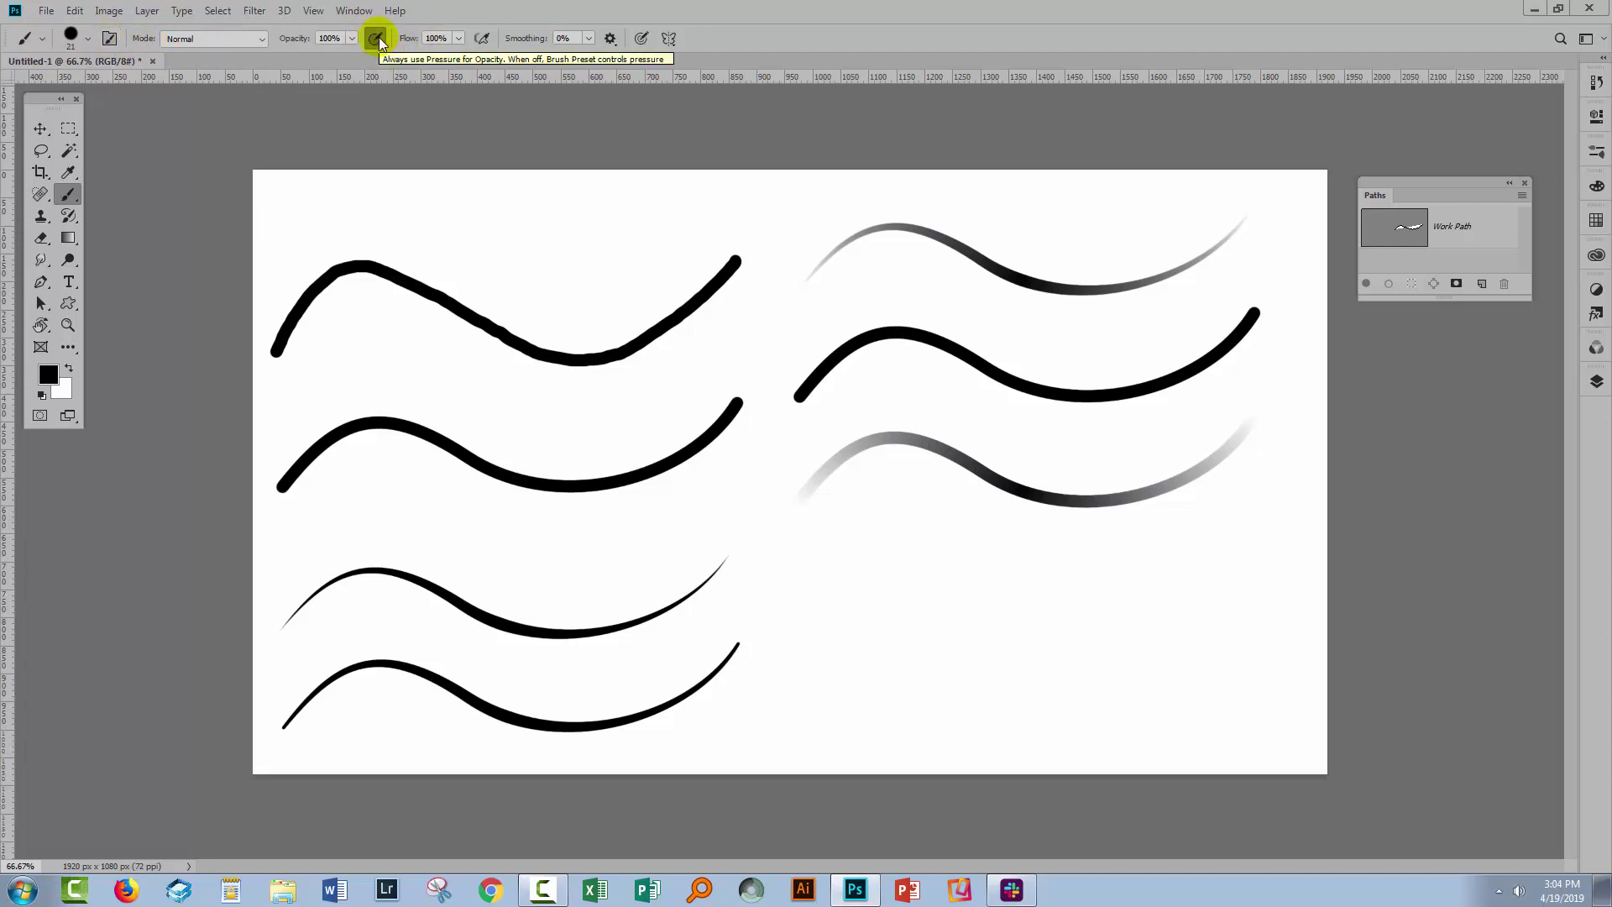
- Enable pressure for size as well, move the work path below the fading stroke, and stroke it there
click(641, 39)
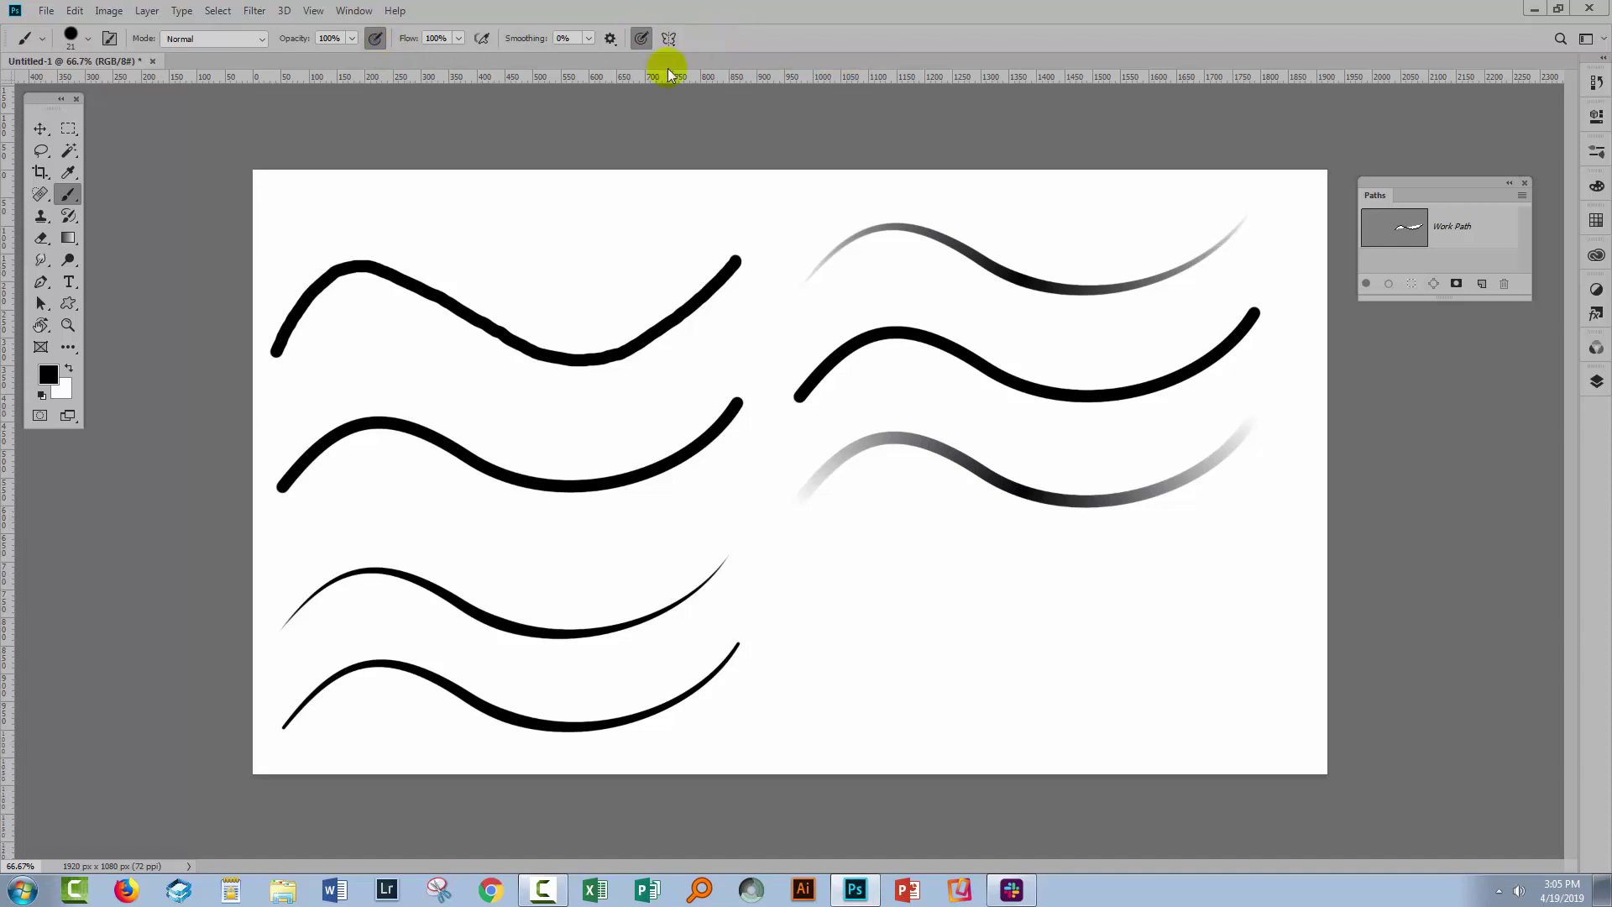
click(1403, 233)
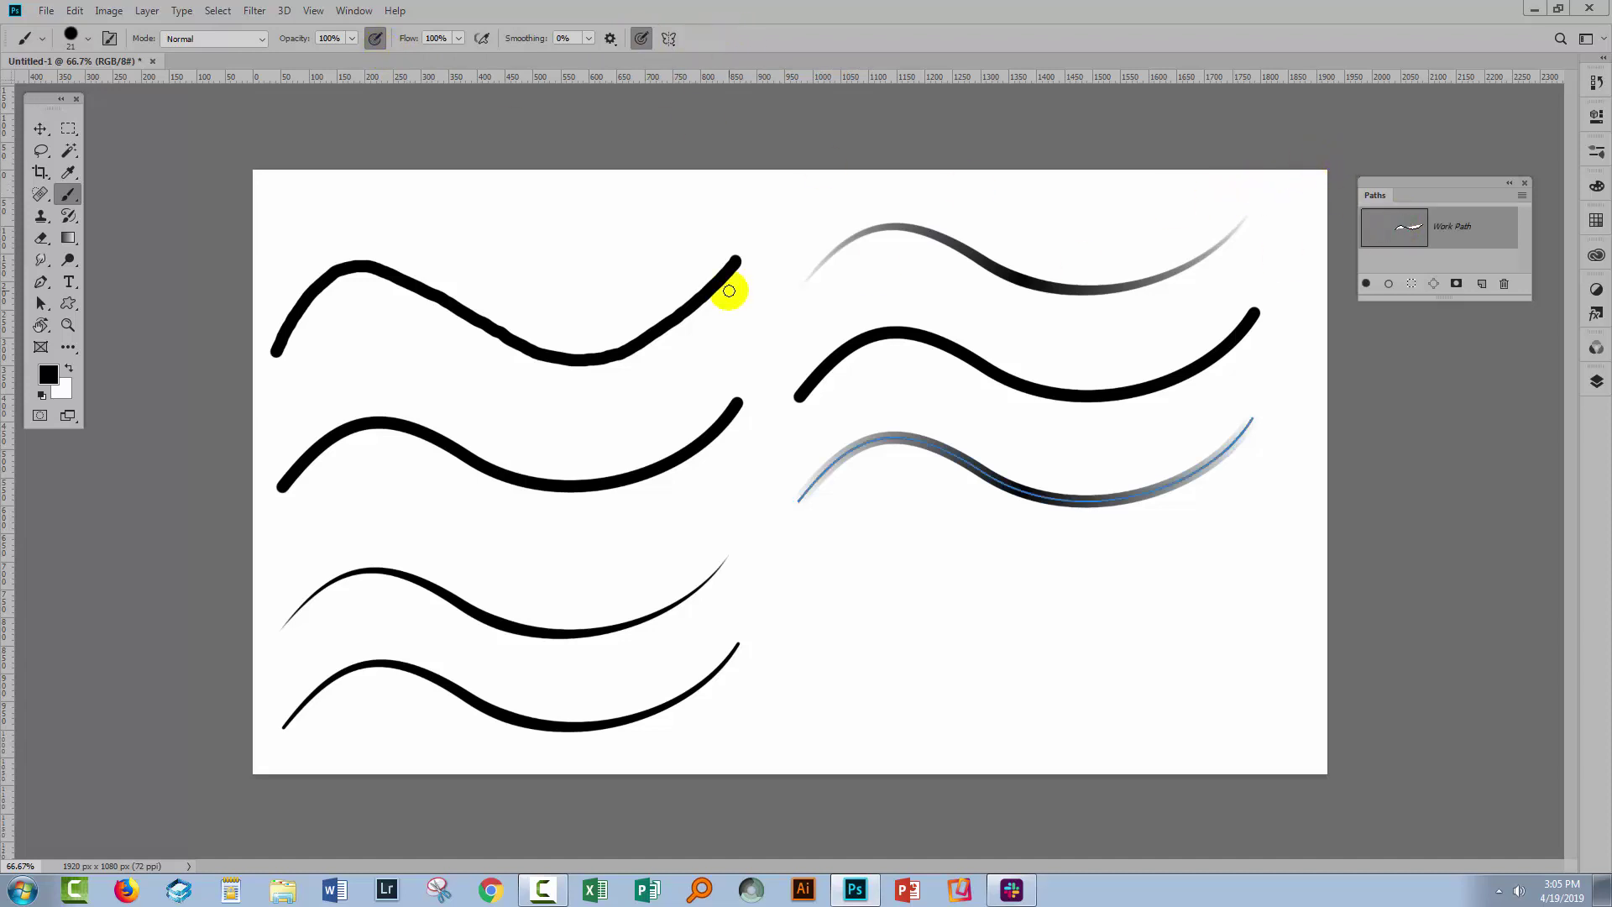
click(41, 303)
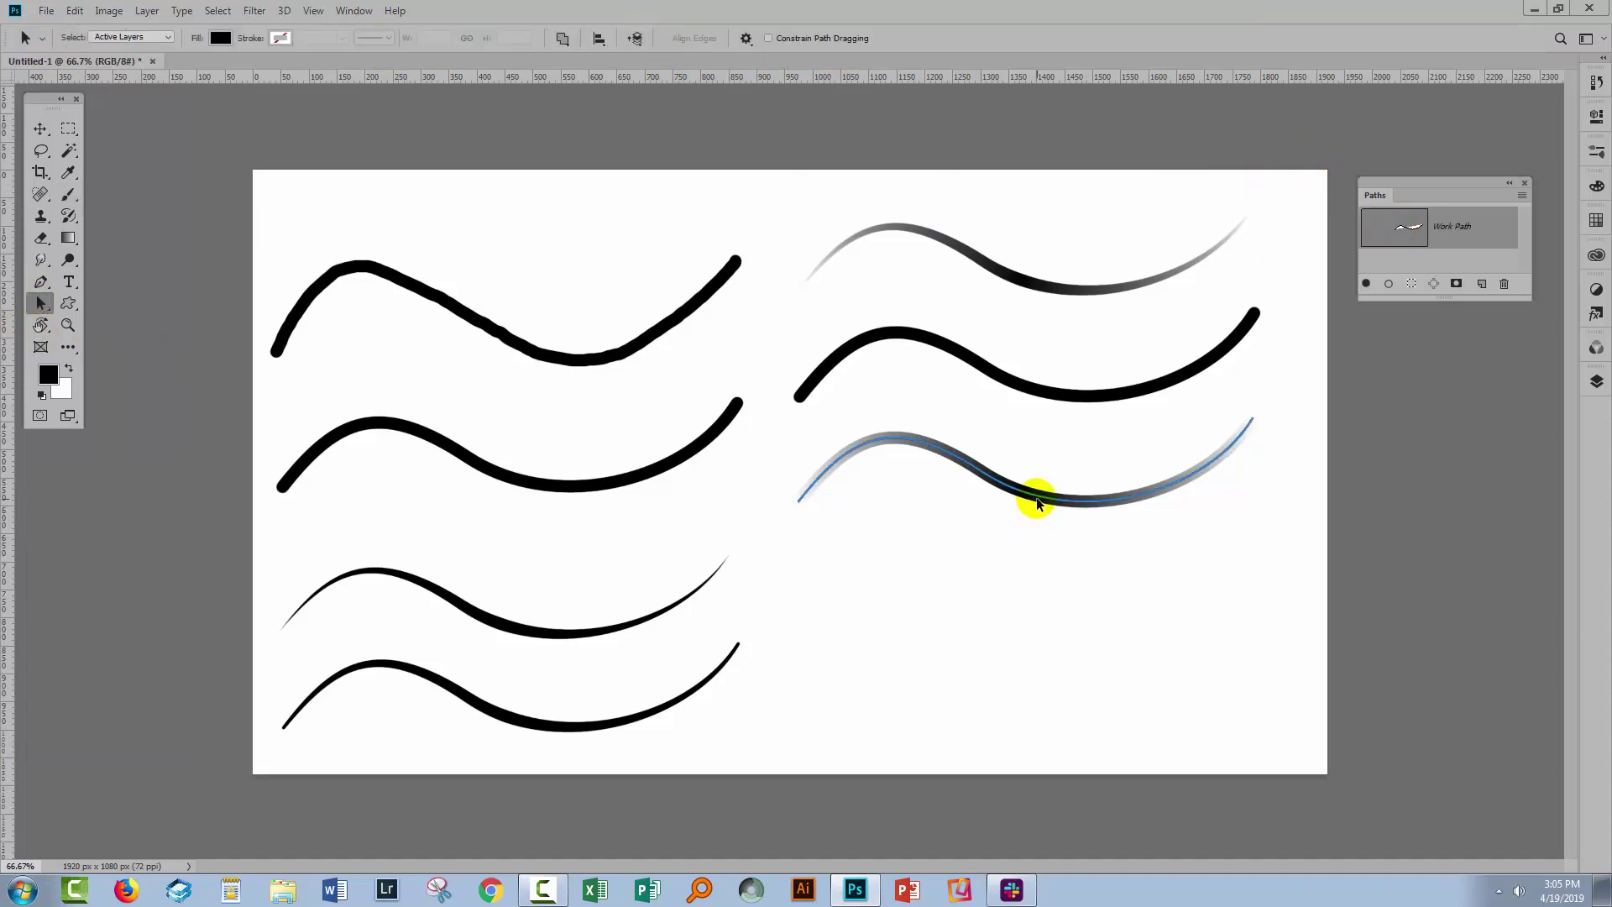
mouse_move(1037, 498)
mouse_down()
mouse_move(1040, 630)
mouse_move(1041, 608)
mouse_up()
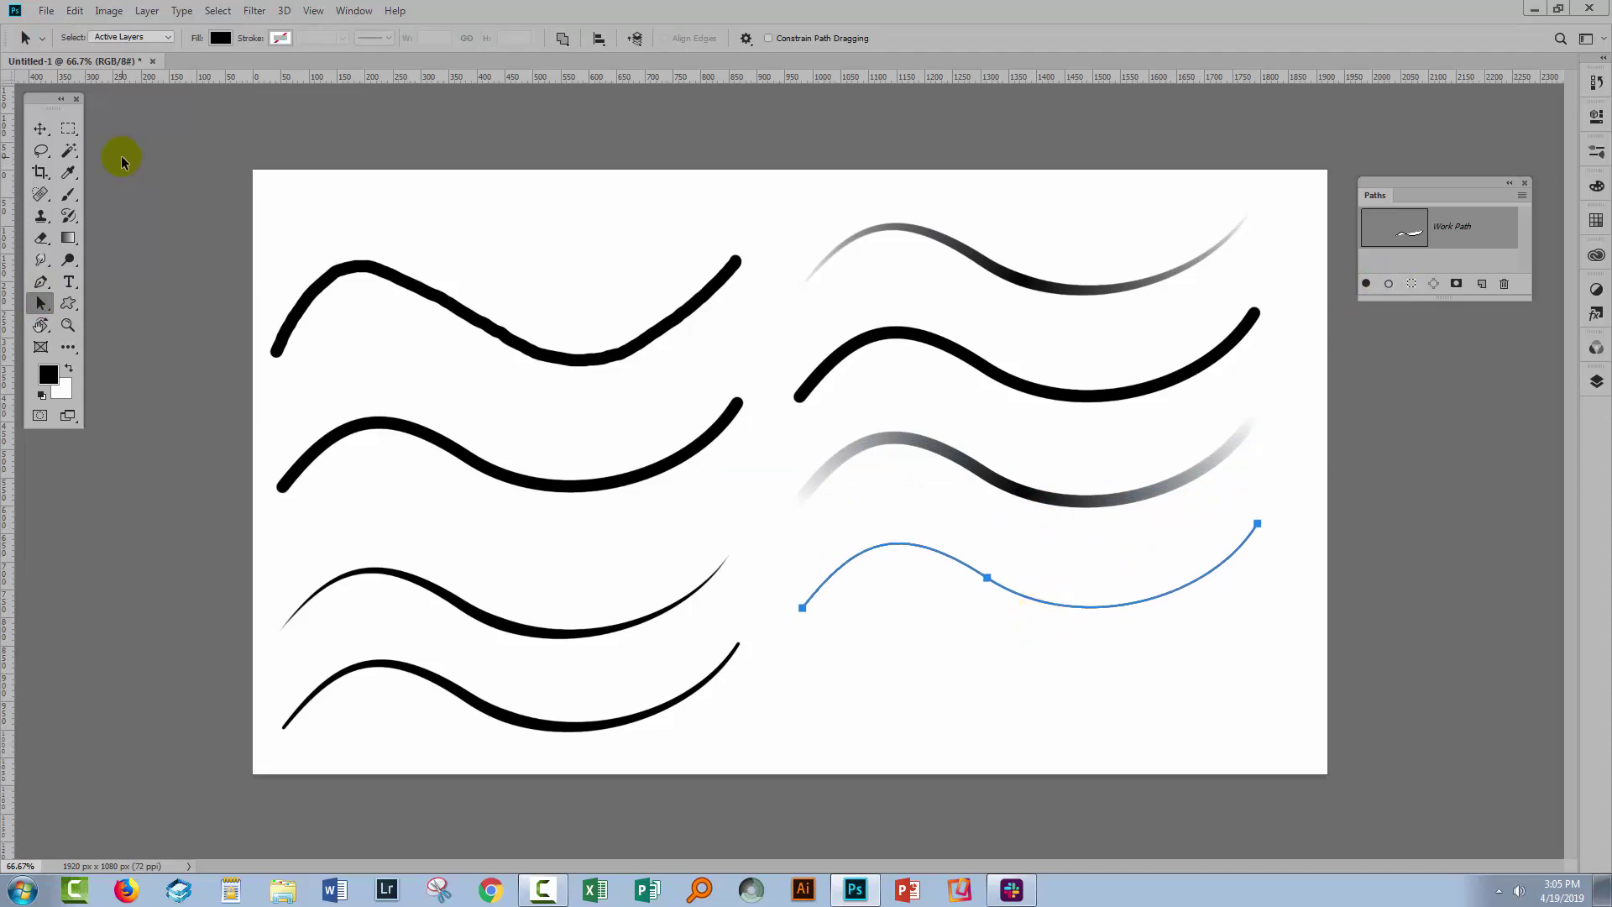
click(1389, 283)
click(1430, 260)
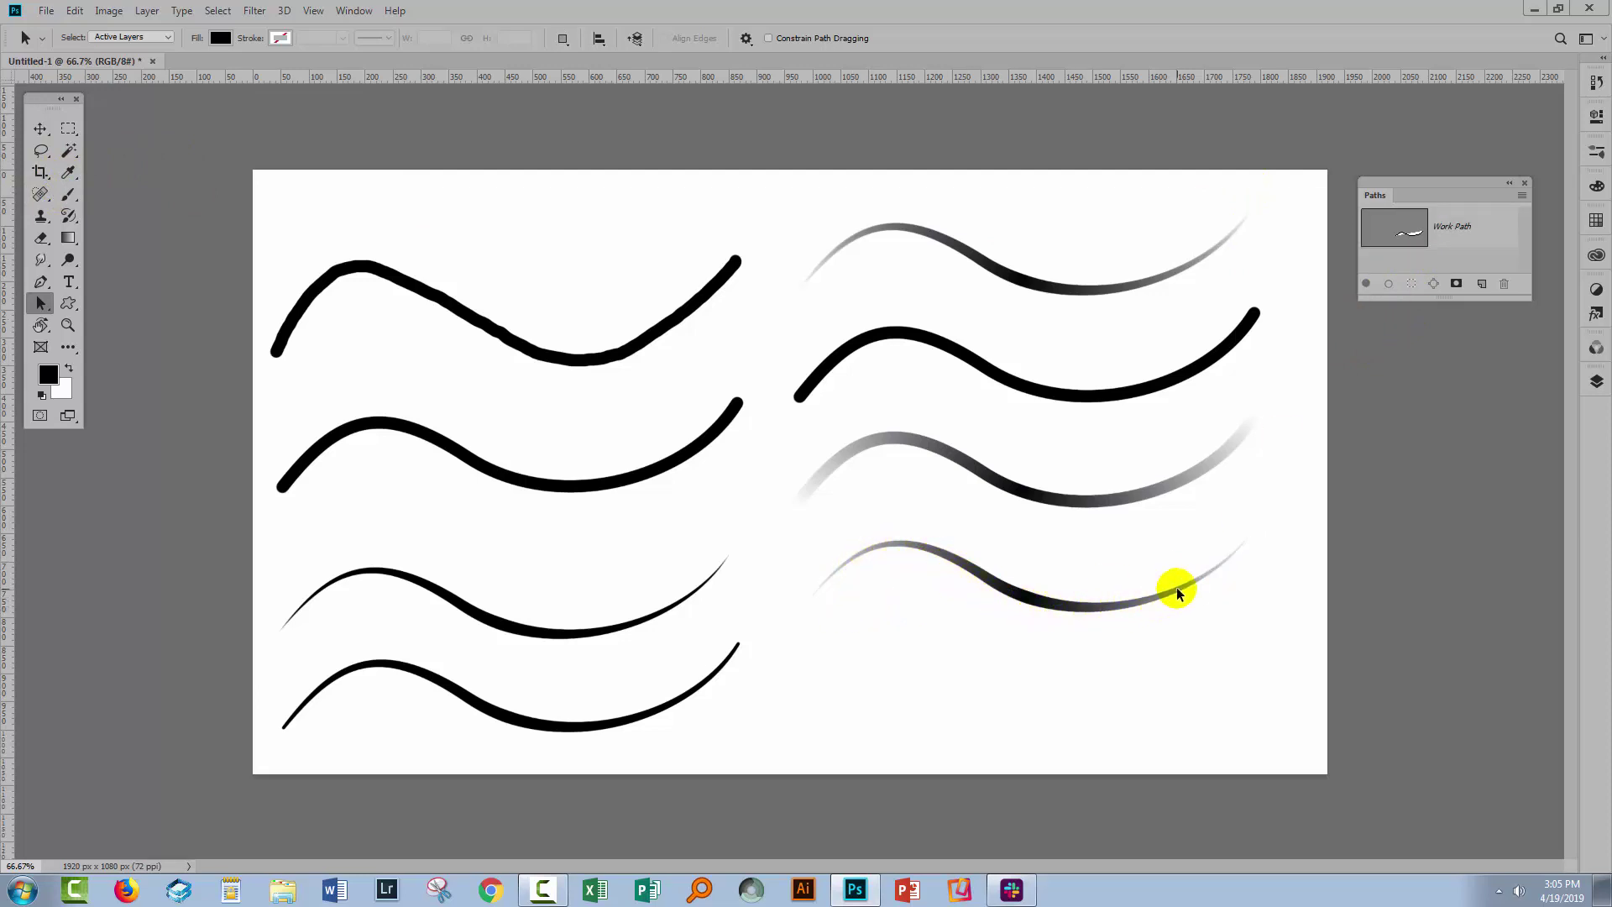
- Check the brush's Stroke Path options for the work path, and dismiss them without stroking the path
click(69, 194)
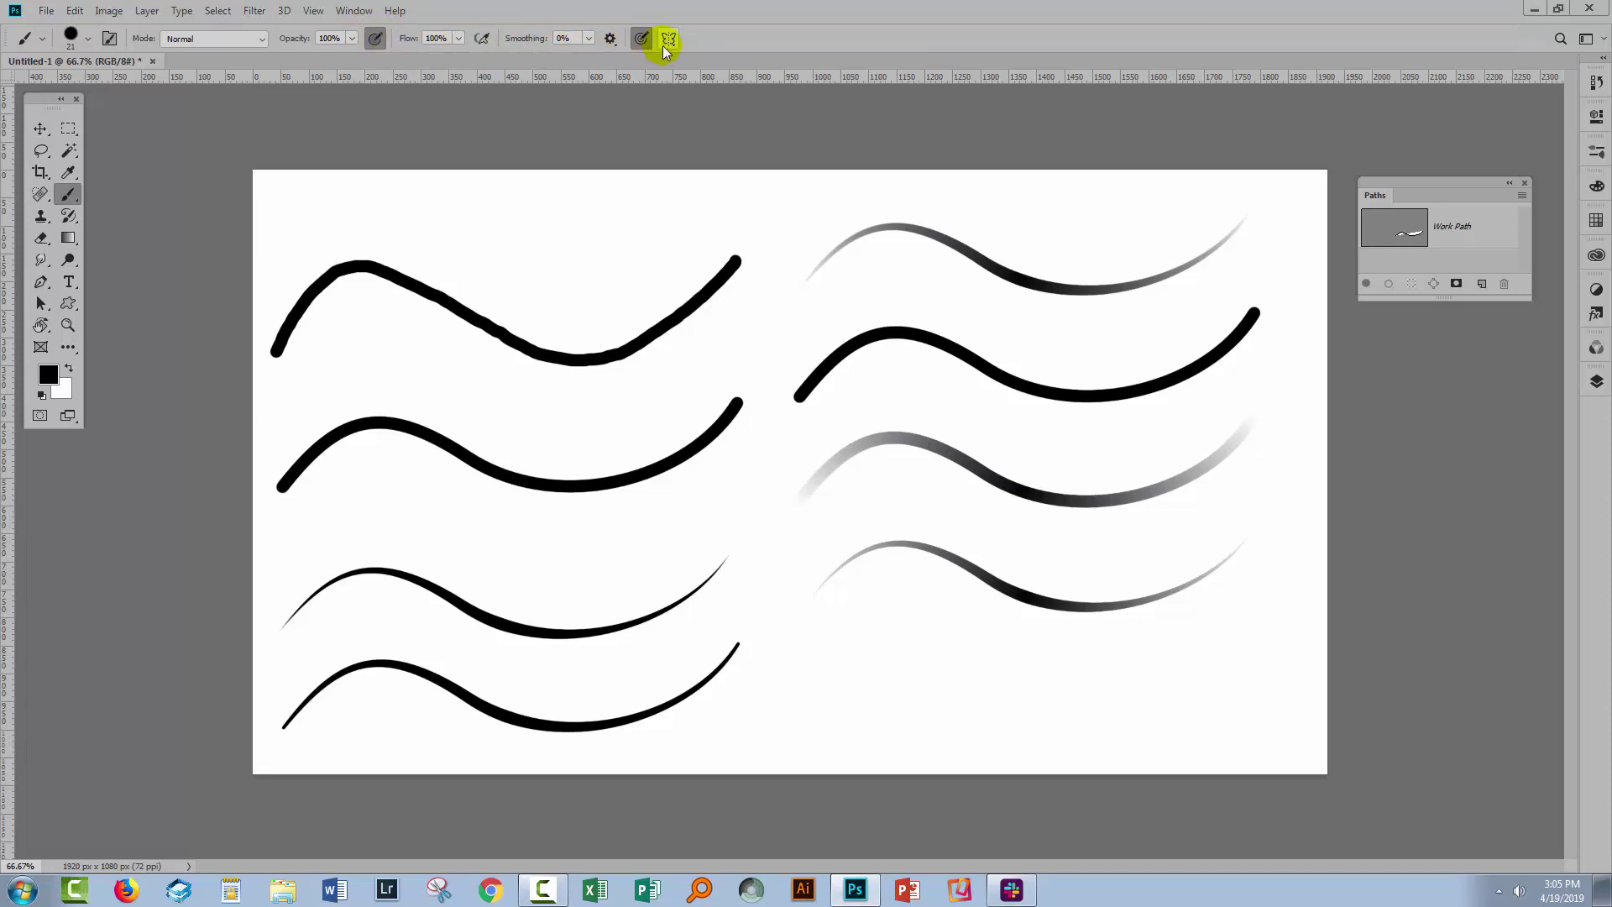
click(1392, 227)
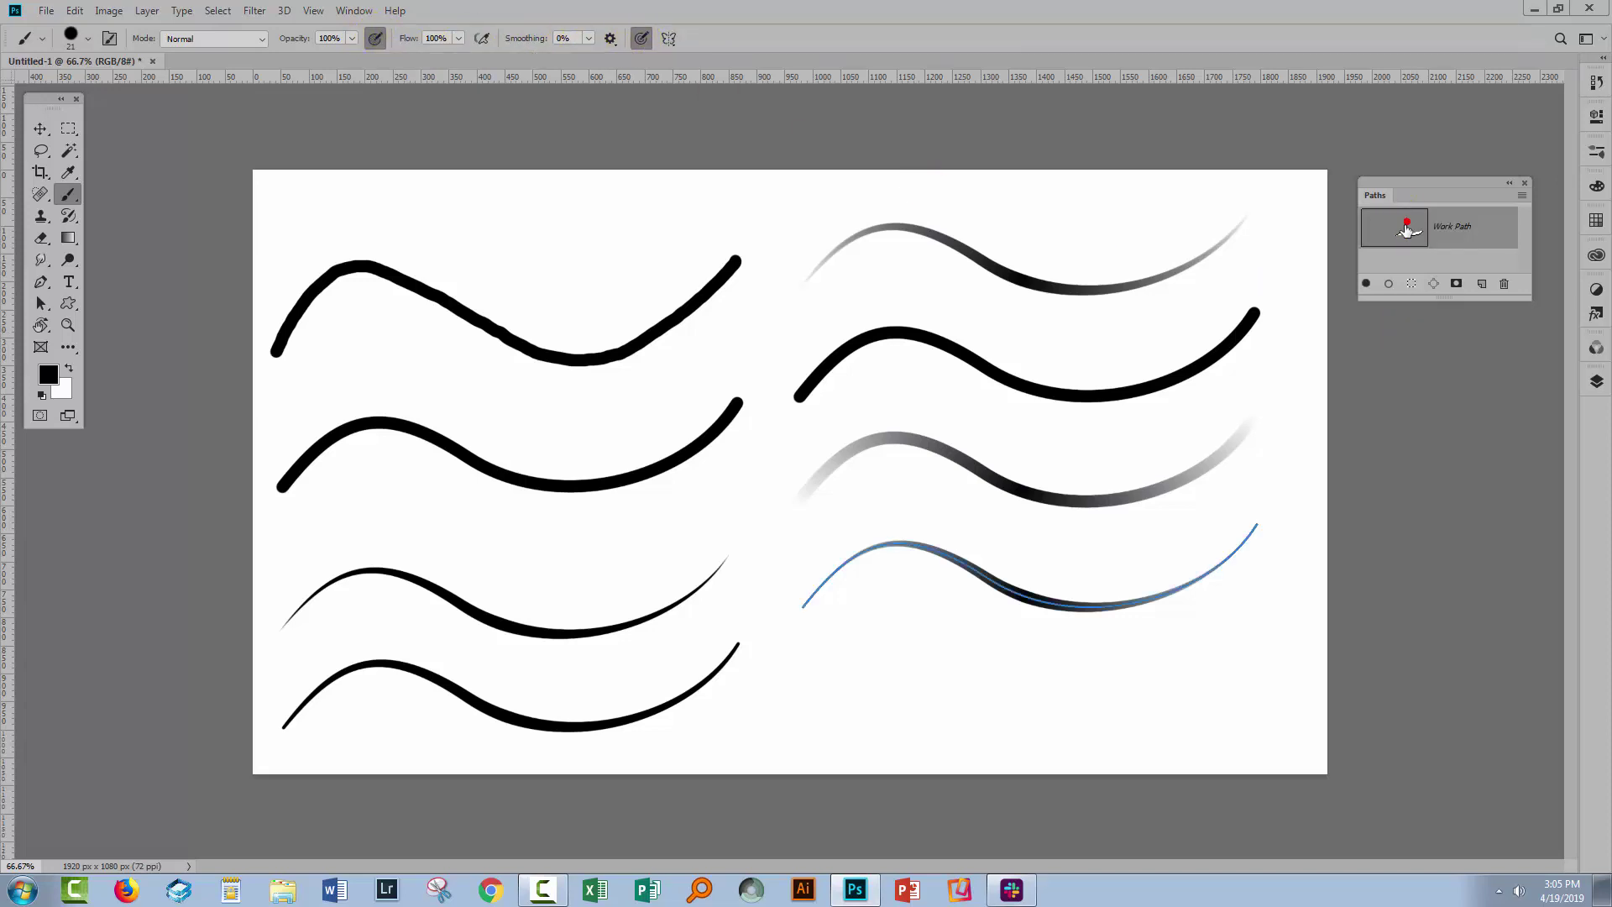
click(1522, 198)
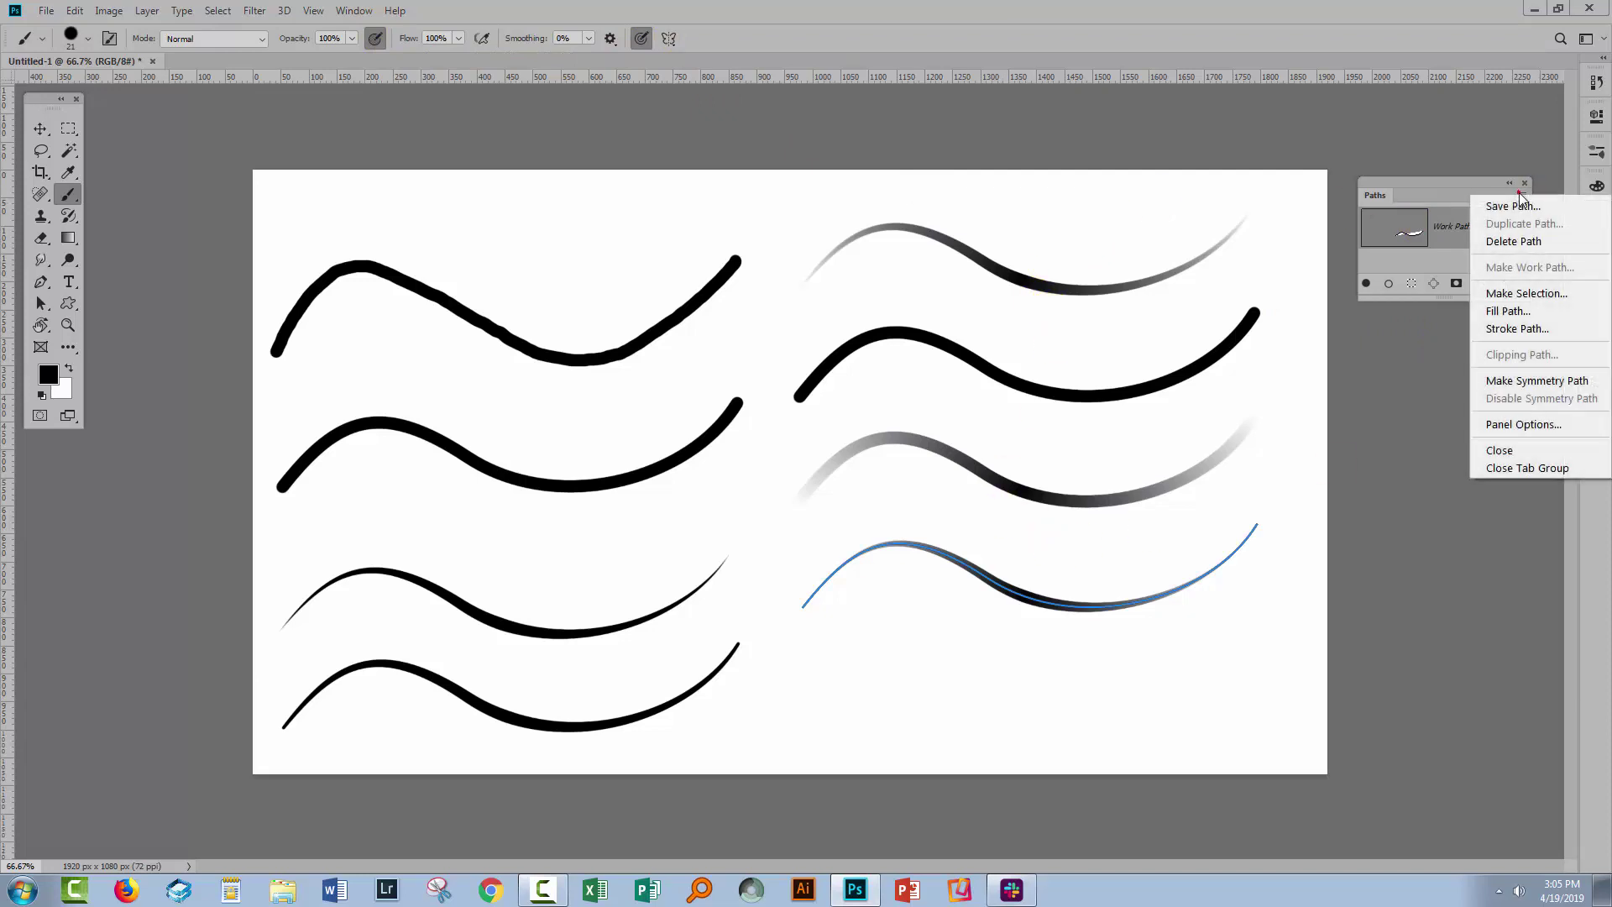
click(1516, 328)
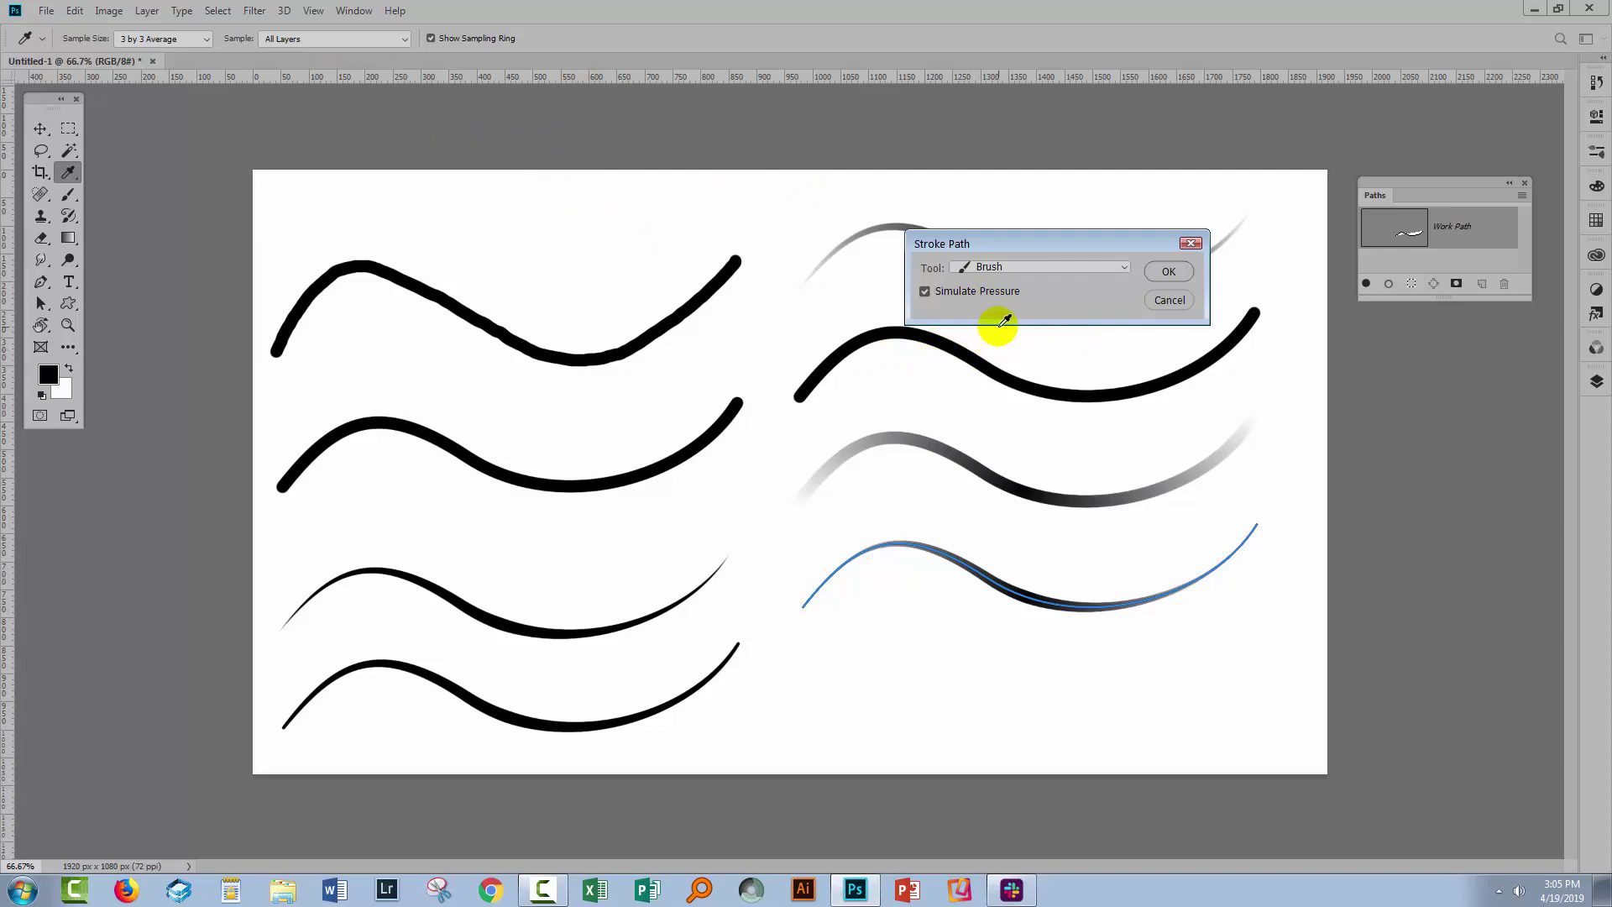
click(1167, 301)
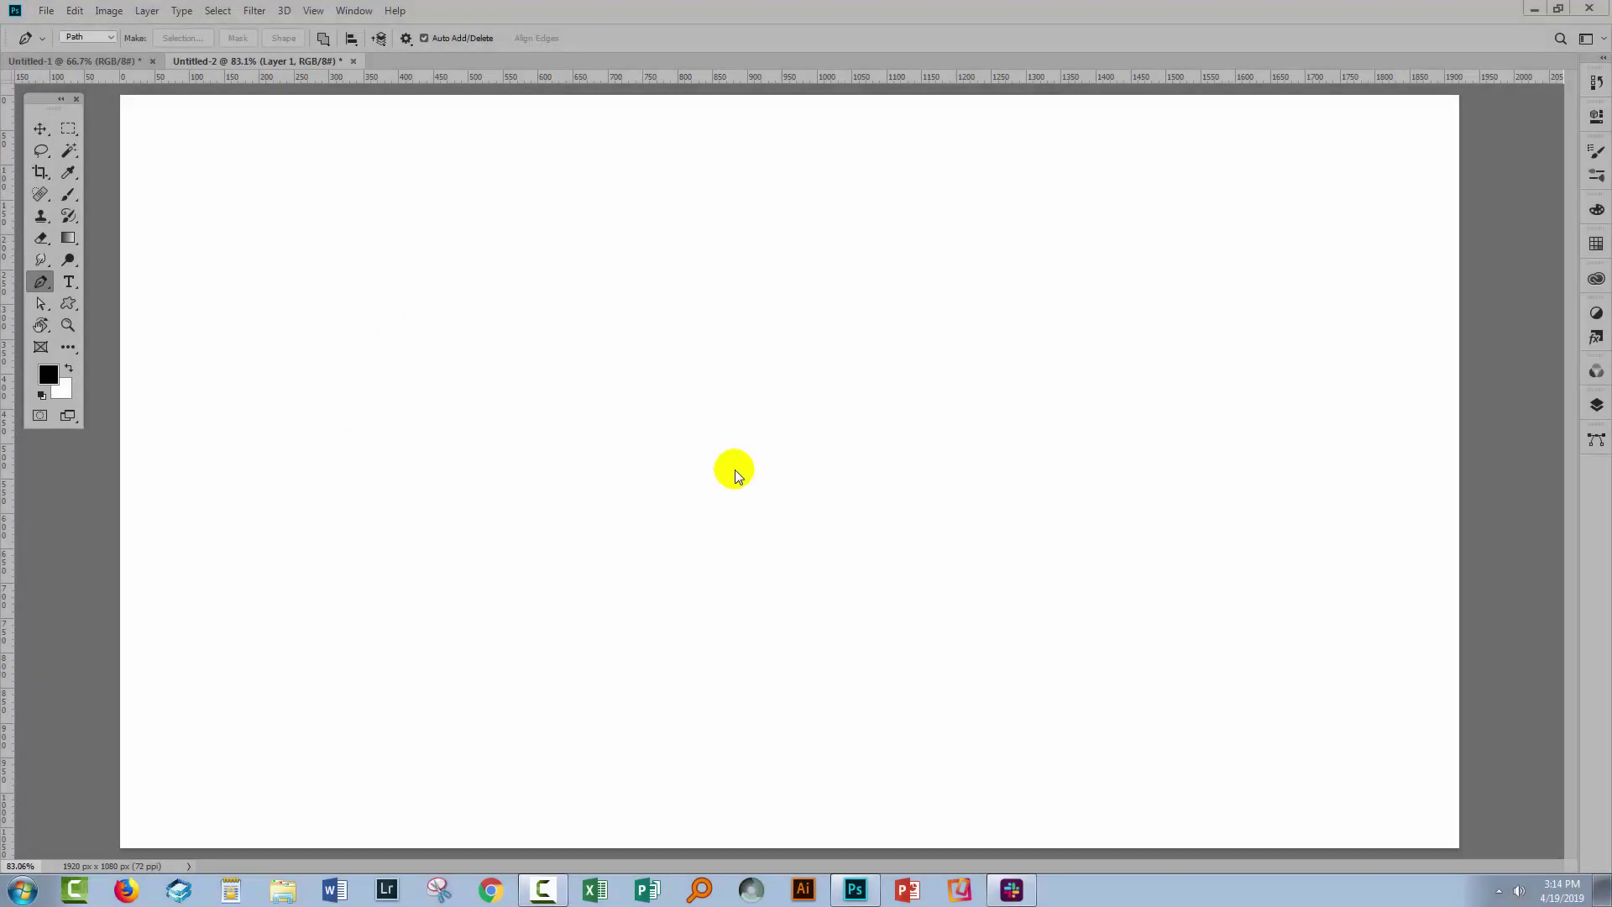
- Draw a cloud custom shape as a path about 1250 px wide in the middle of the blank document, and float the Paths panel beside it
click(69, 304)
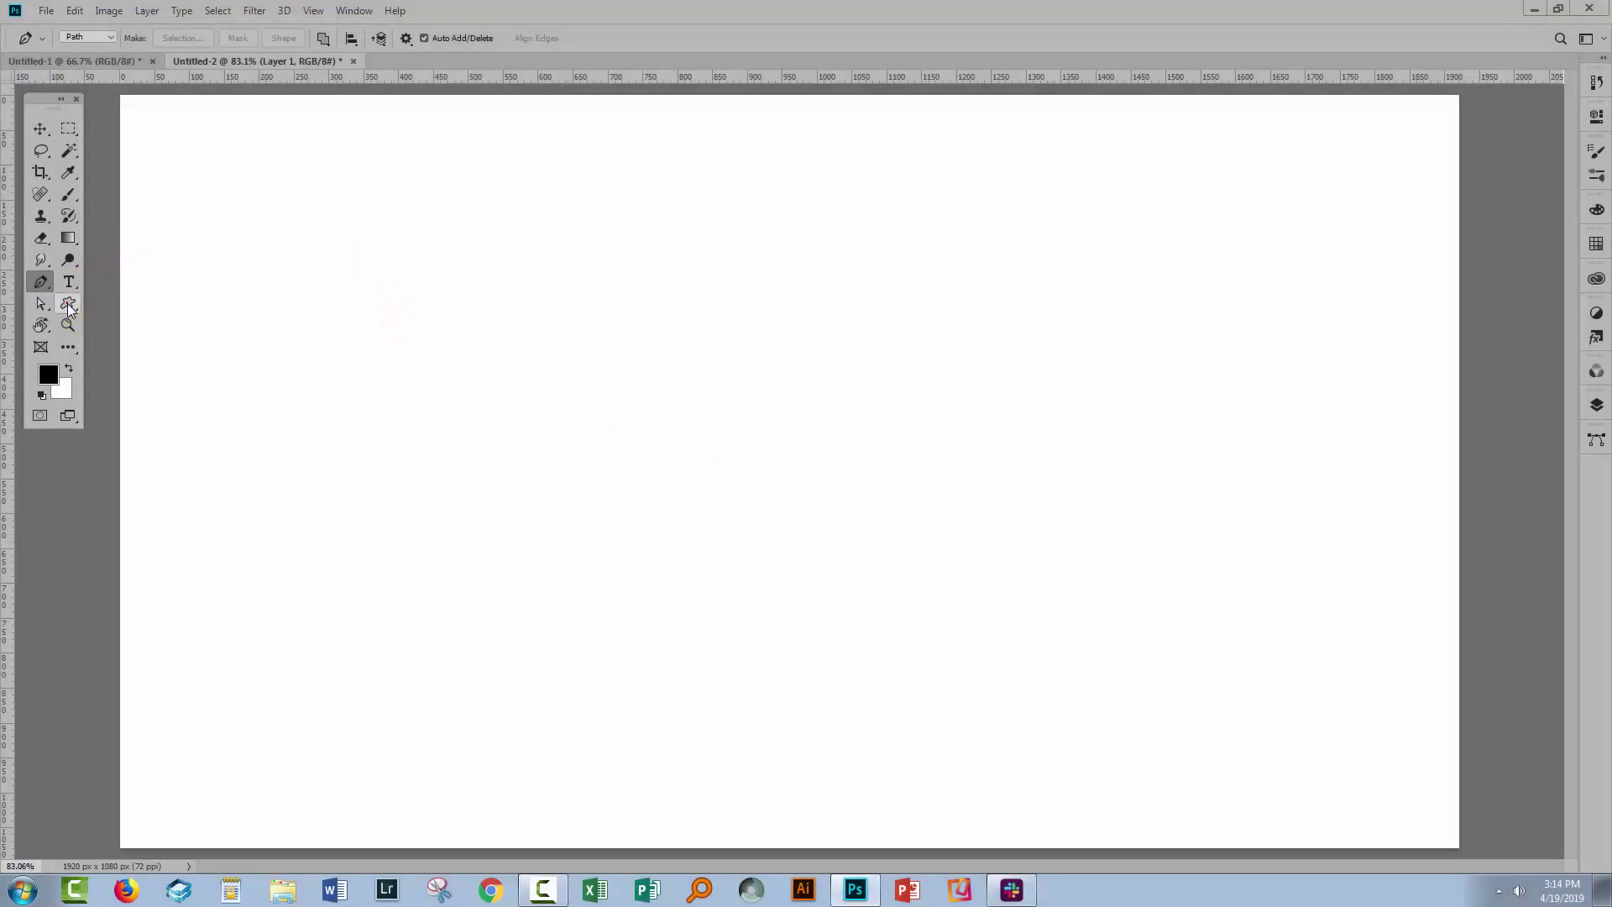
click(67, 304)
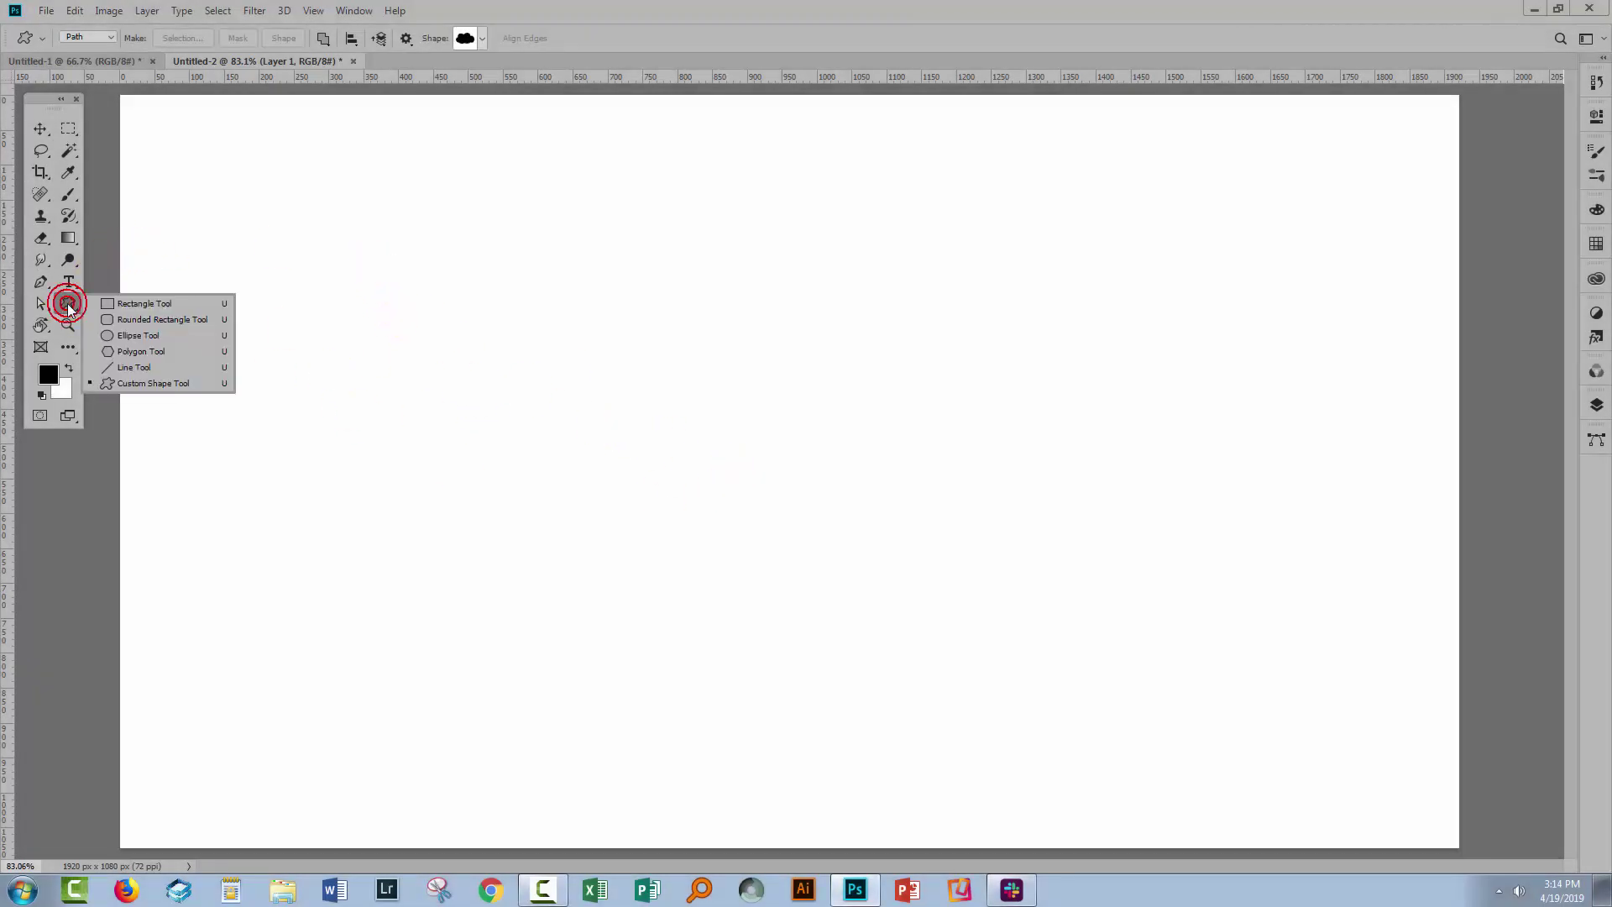
click(155, 387)
click(91, 37)
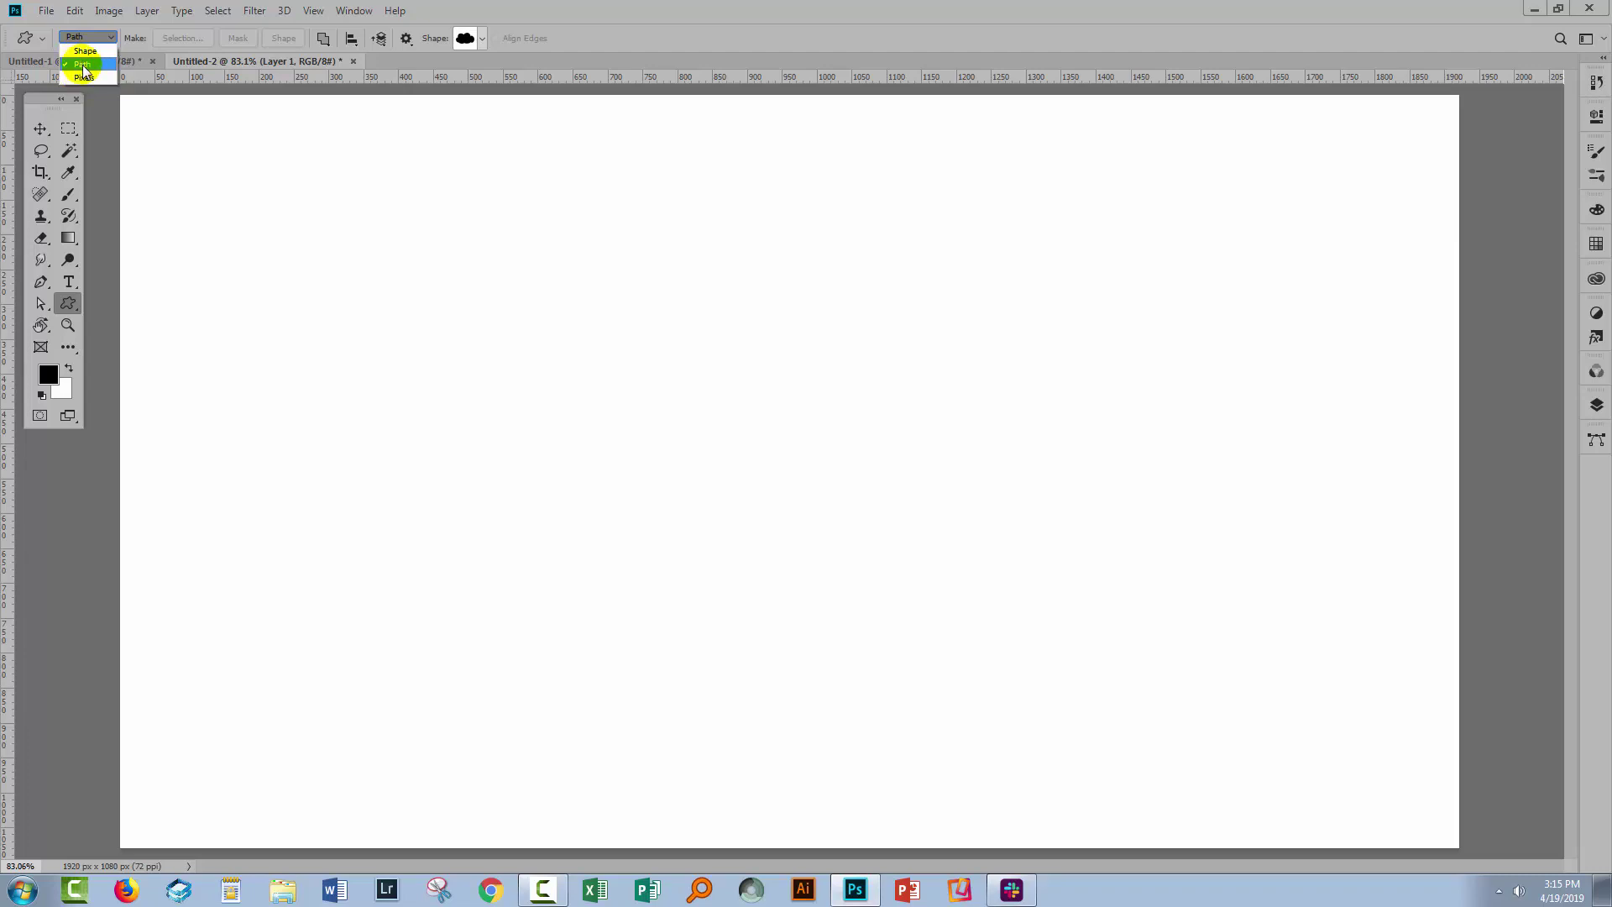
click(82, 66)
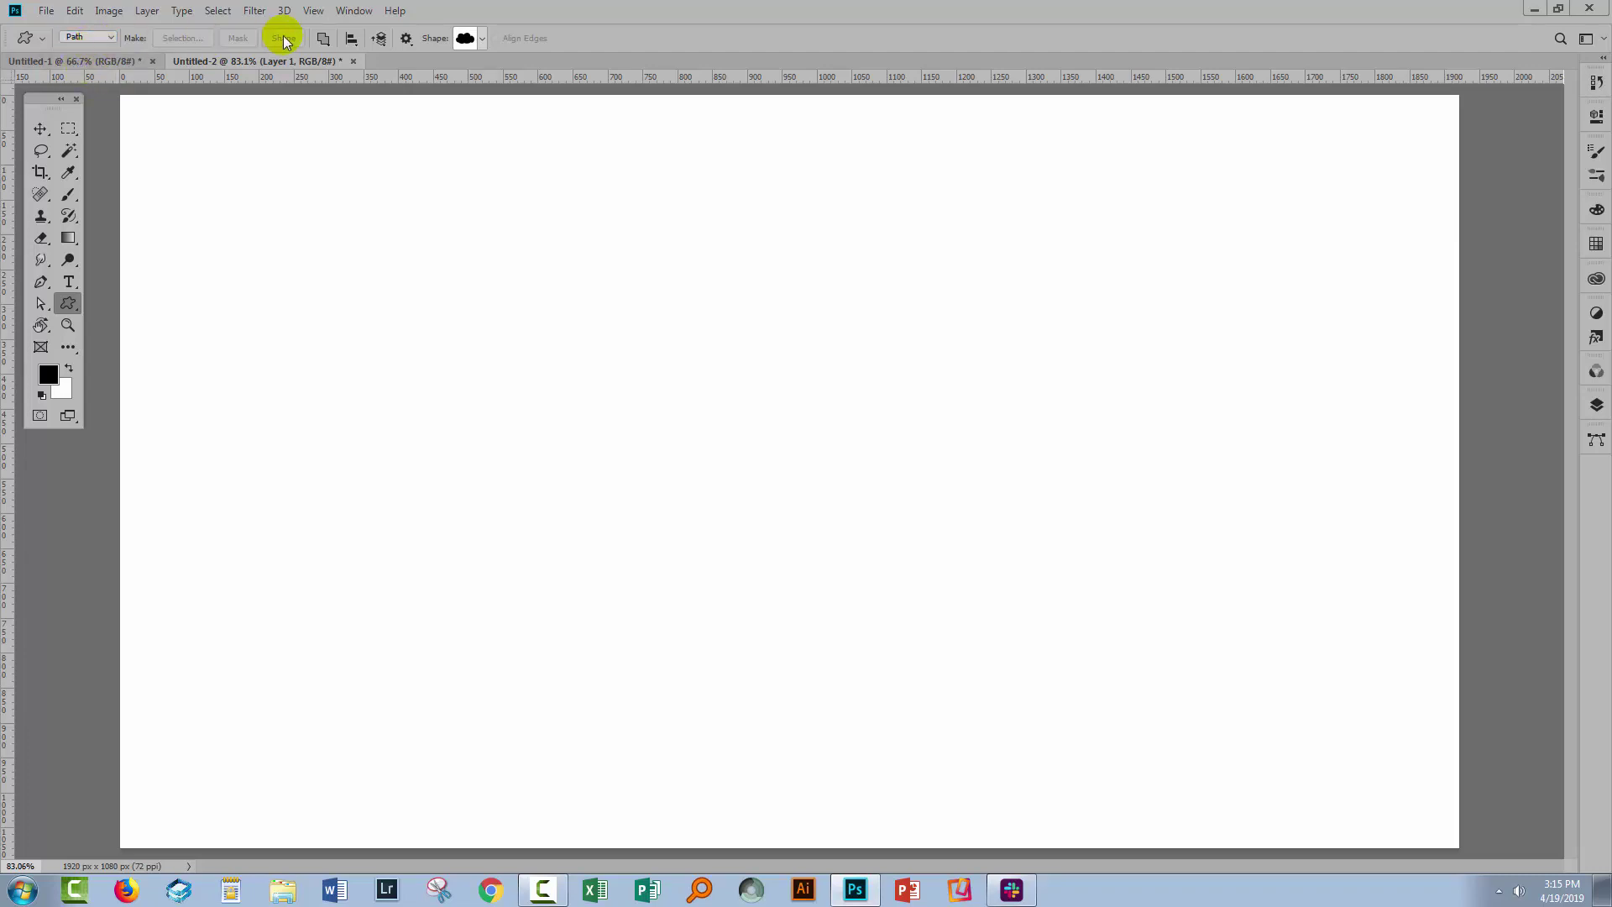
click(483, 40)
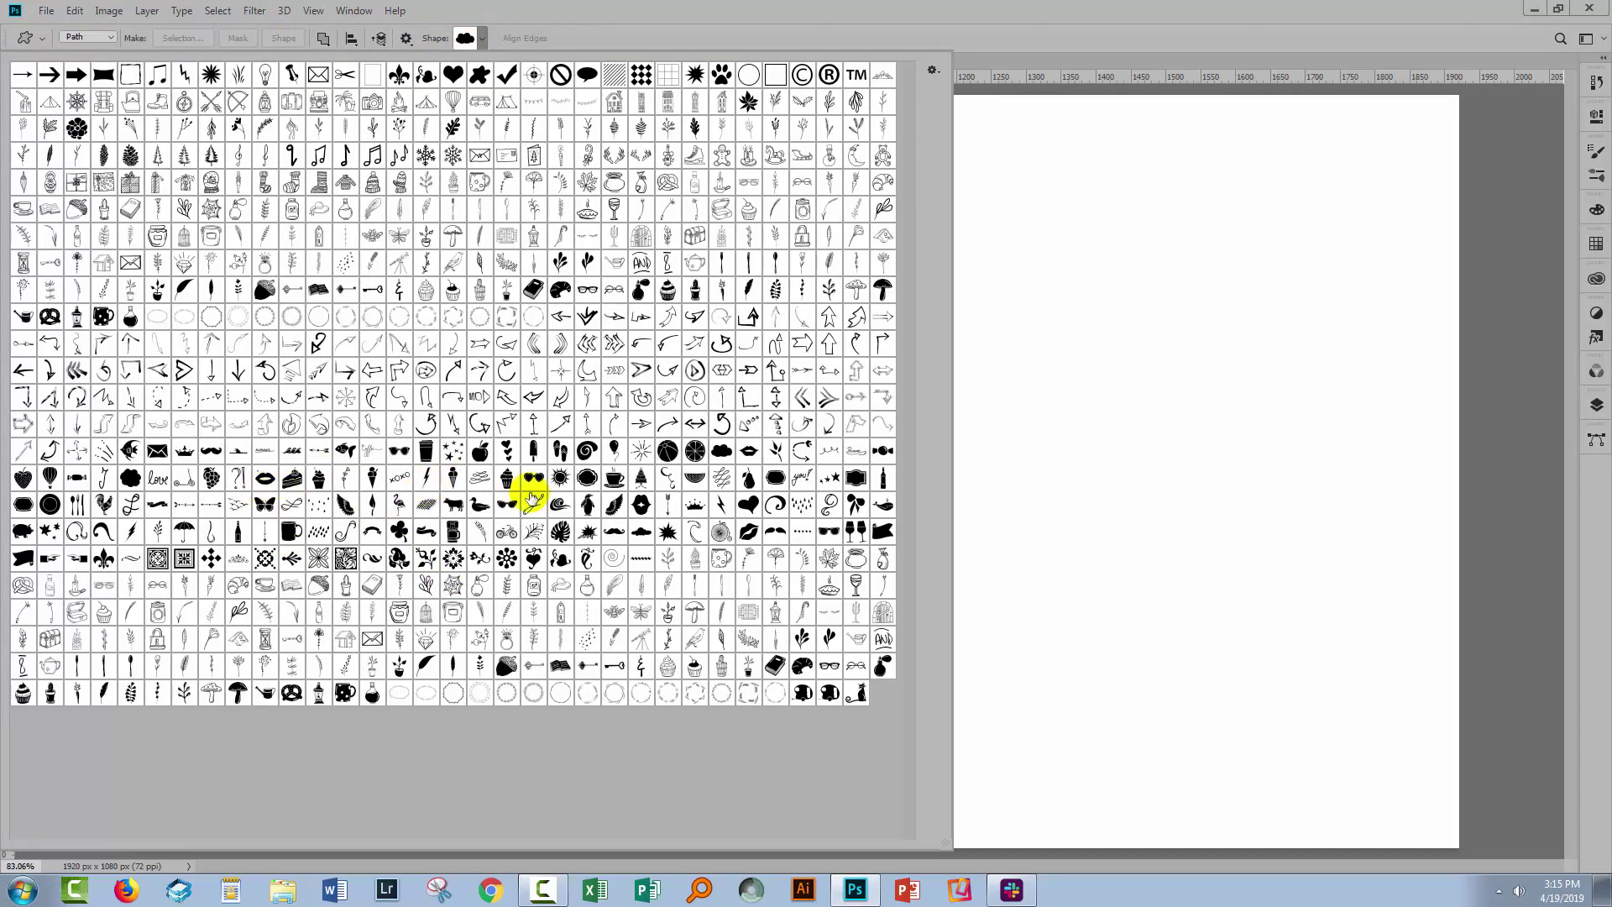
click(749, 30)
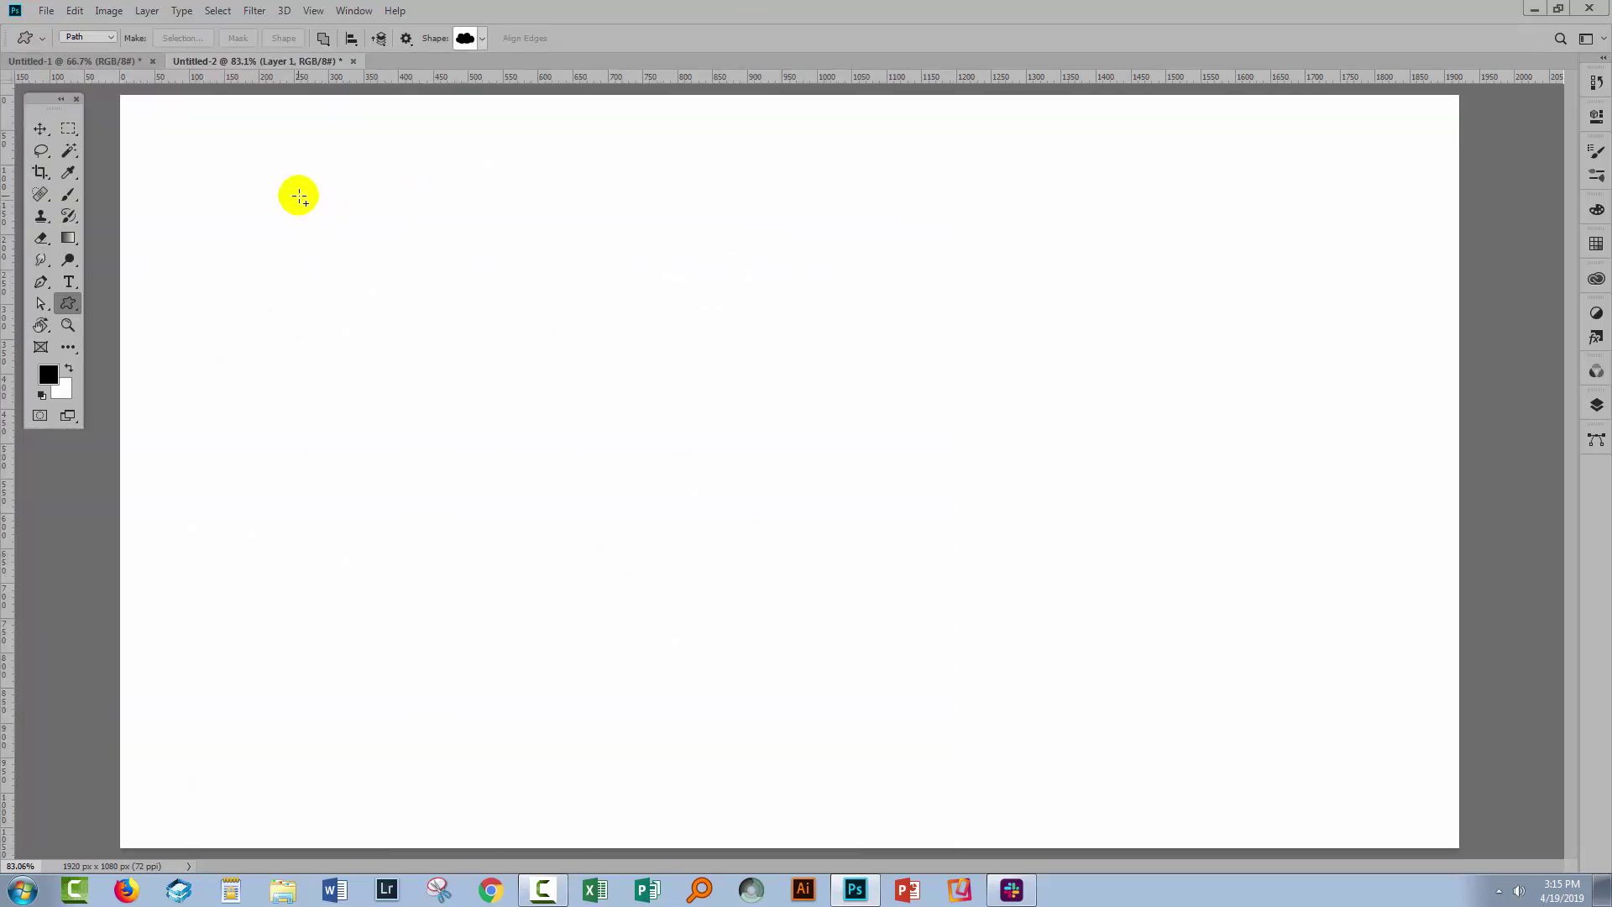
drag(299, 196, 1175, 789)
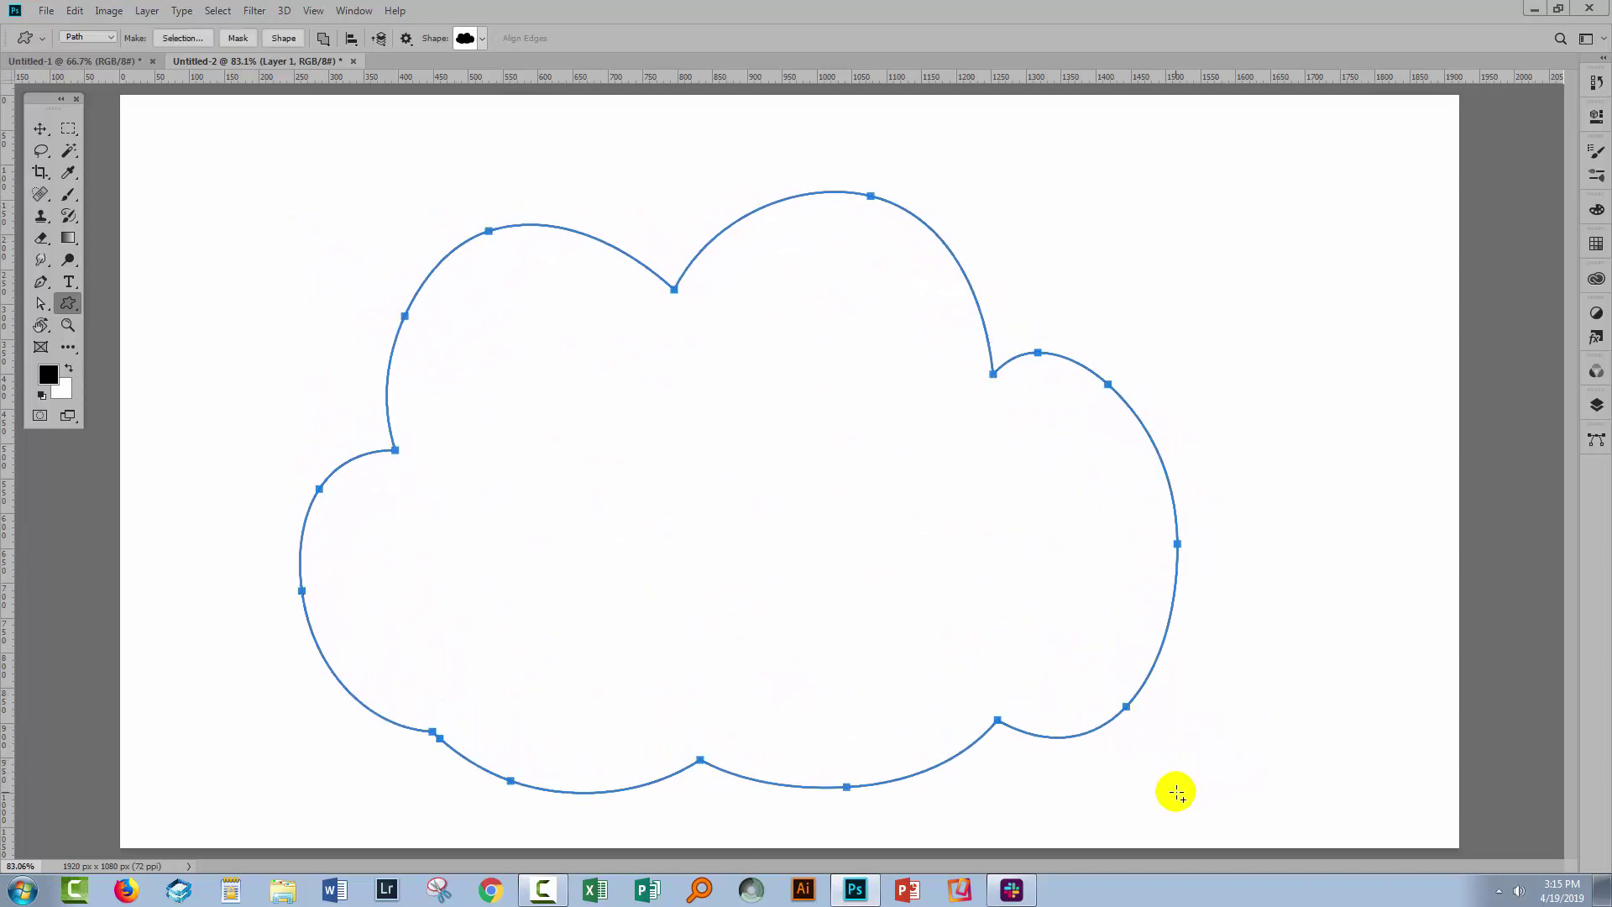
click(1597, 442)
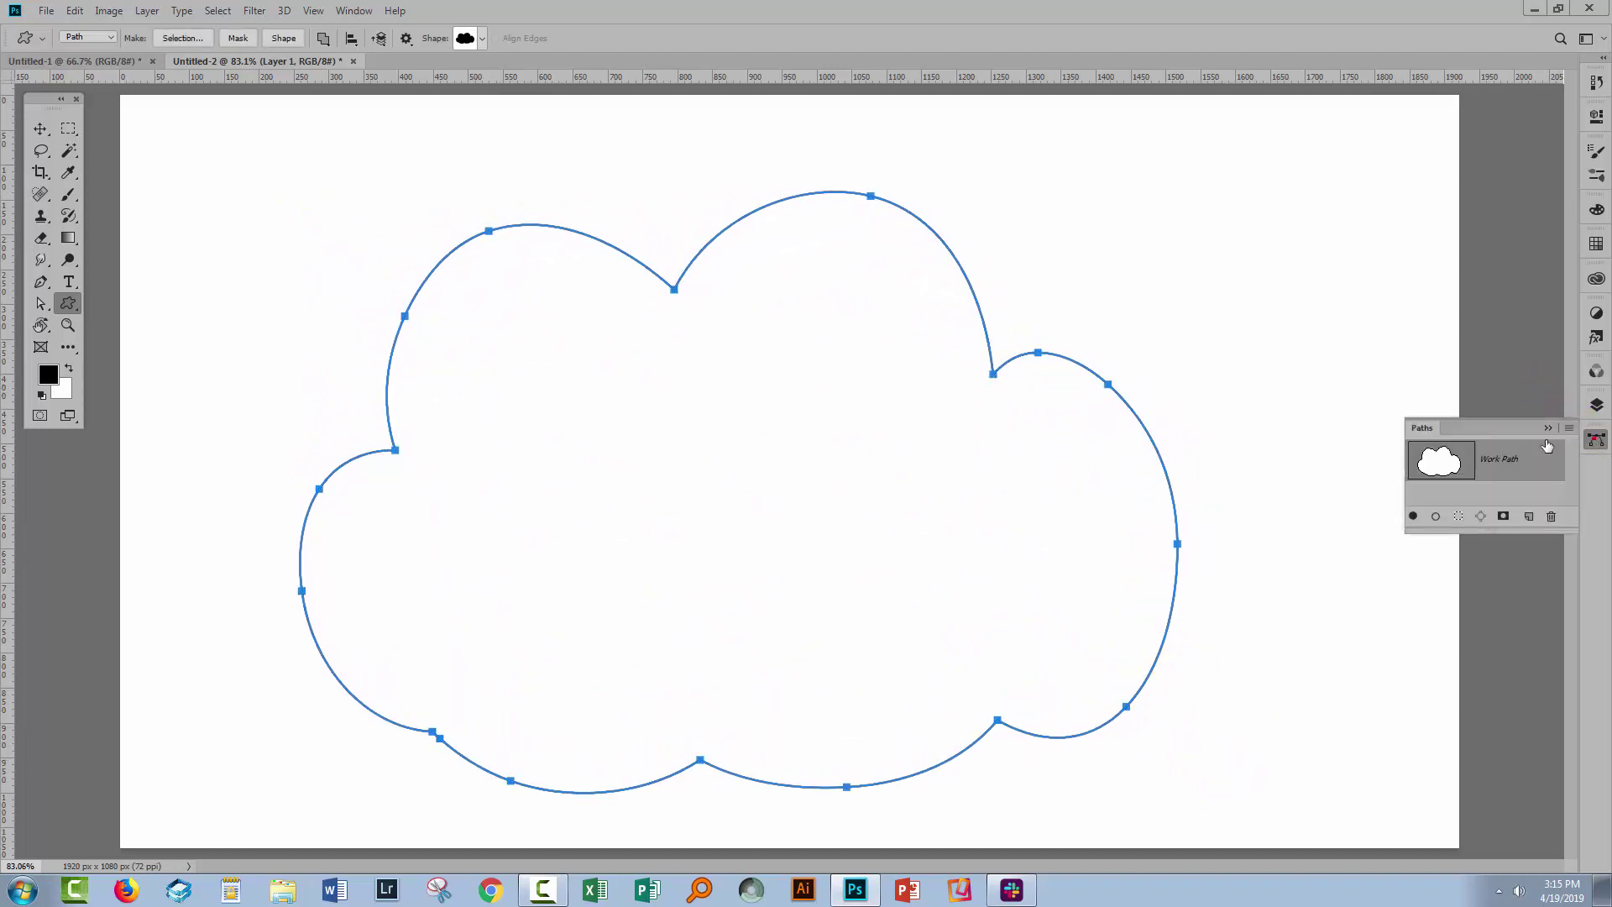
drag(1423, 433, 107, 550)
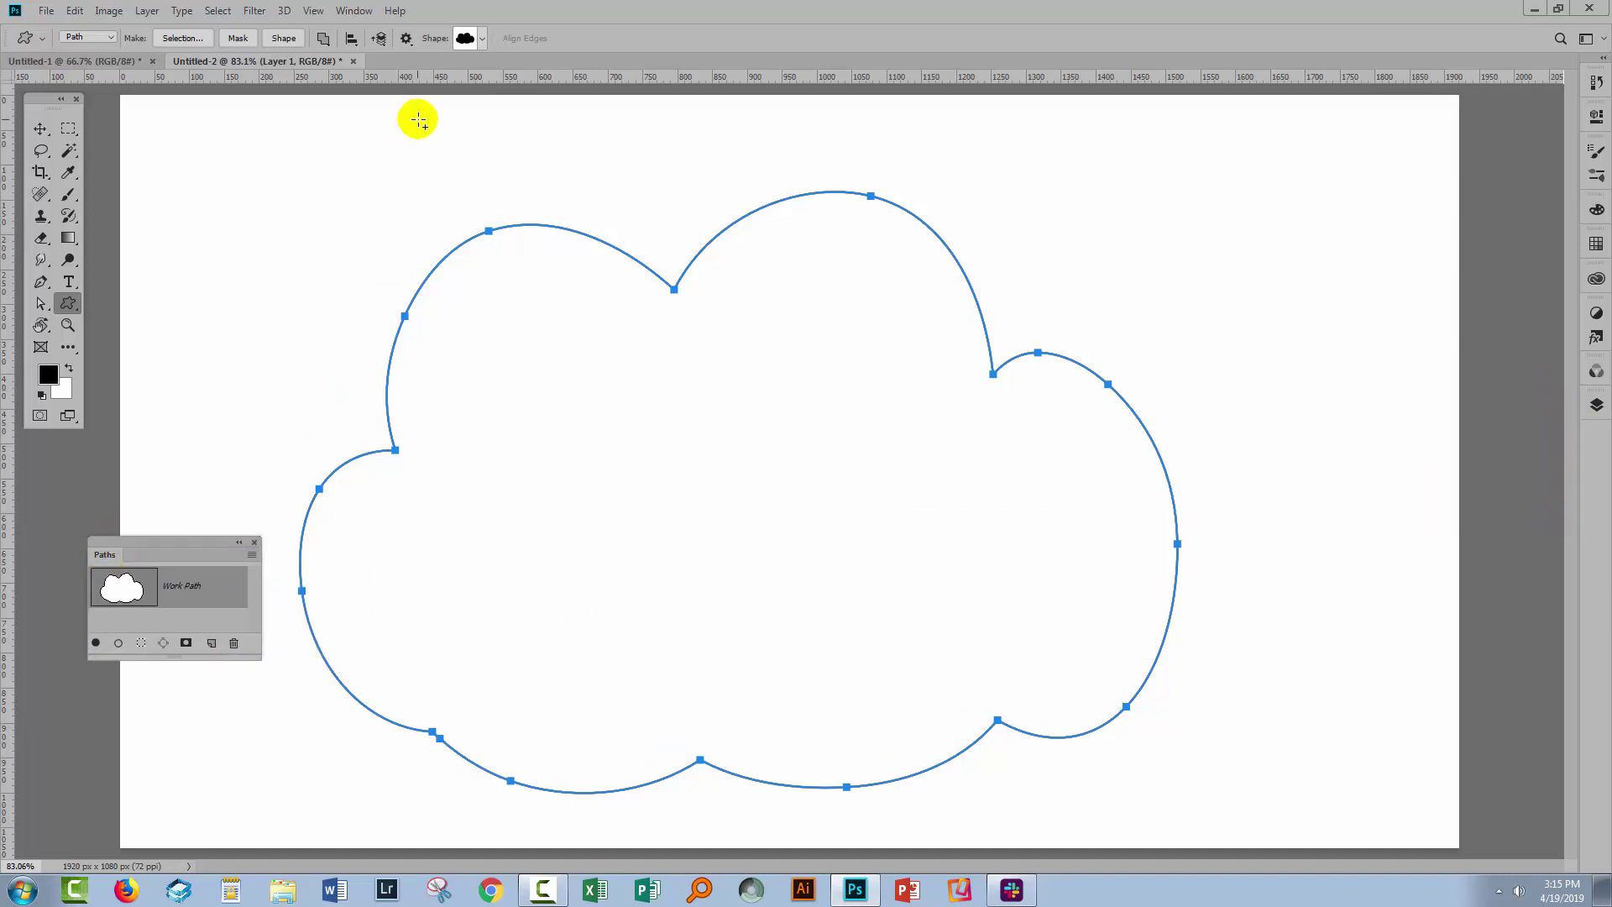
- Stroke the cloud path with the 21 px brush using Simulate Pressure, and undo the stroke after checking it
click(66, 196)
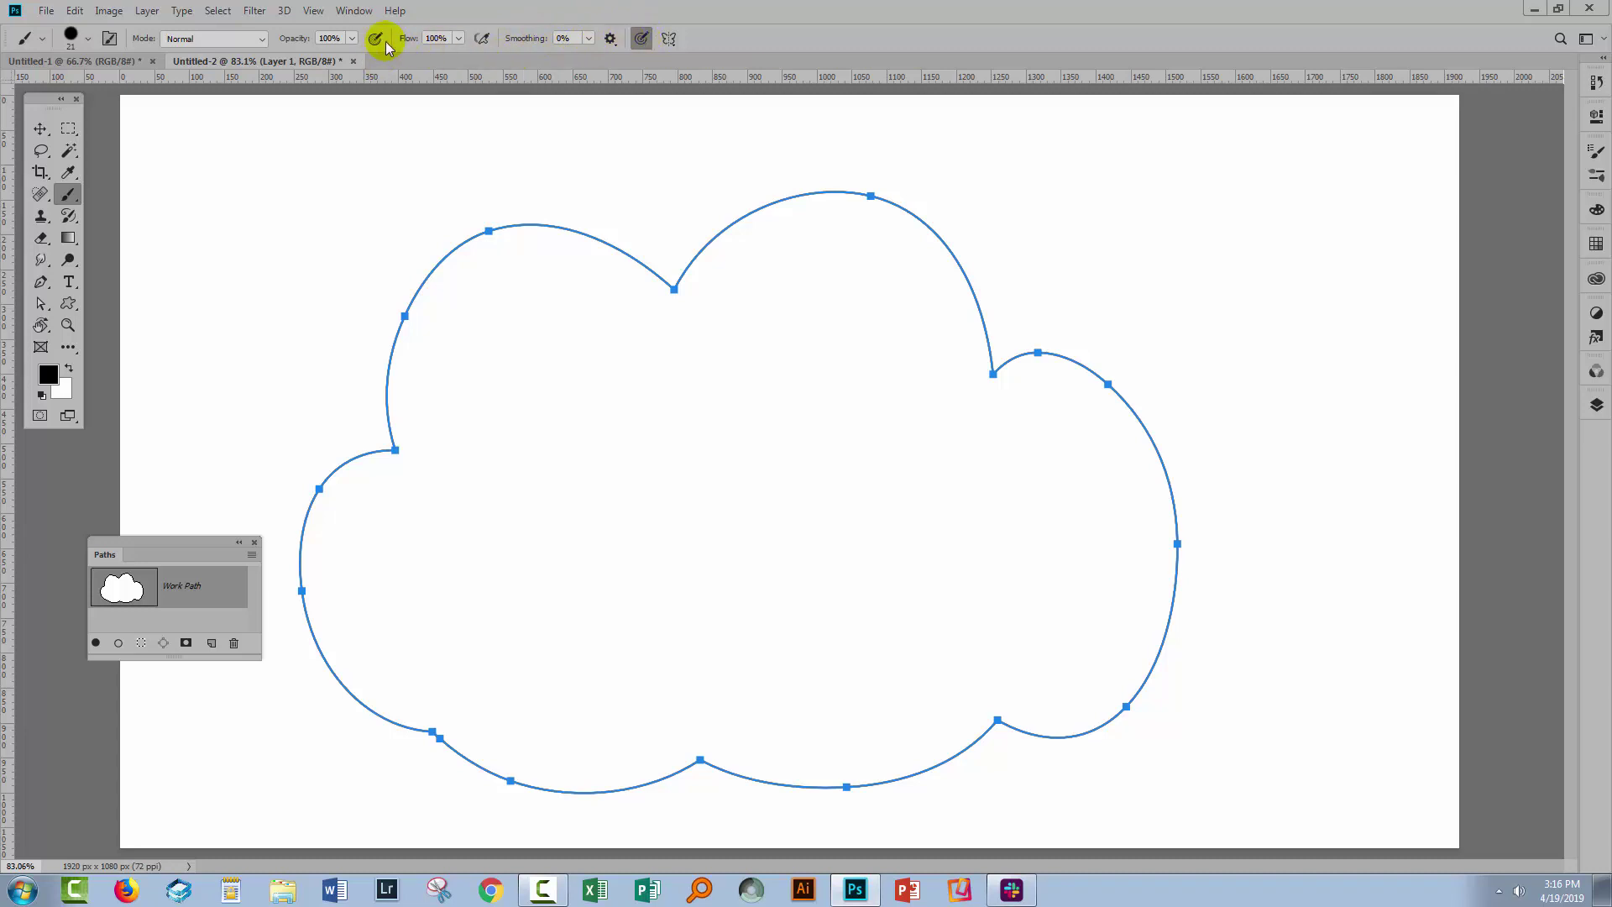
click(118, 593)
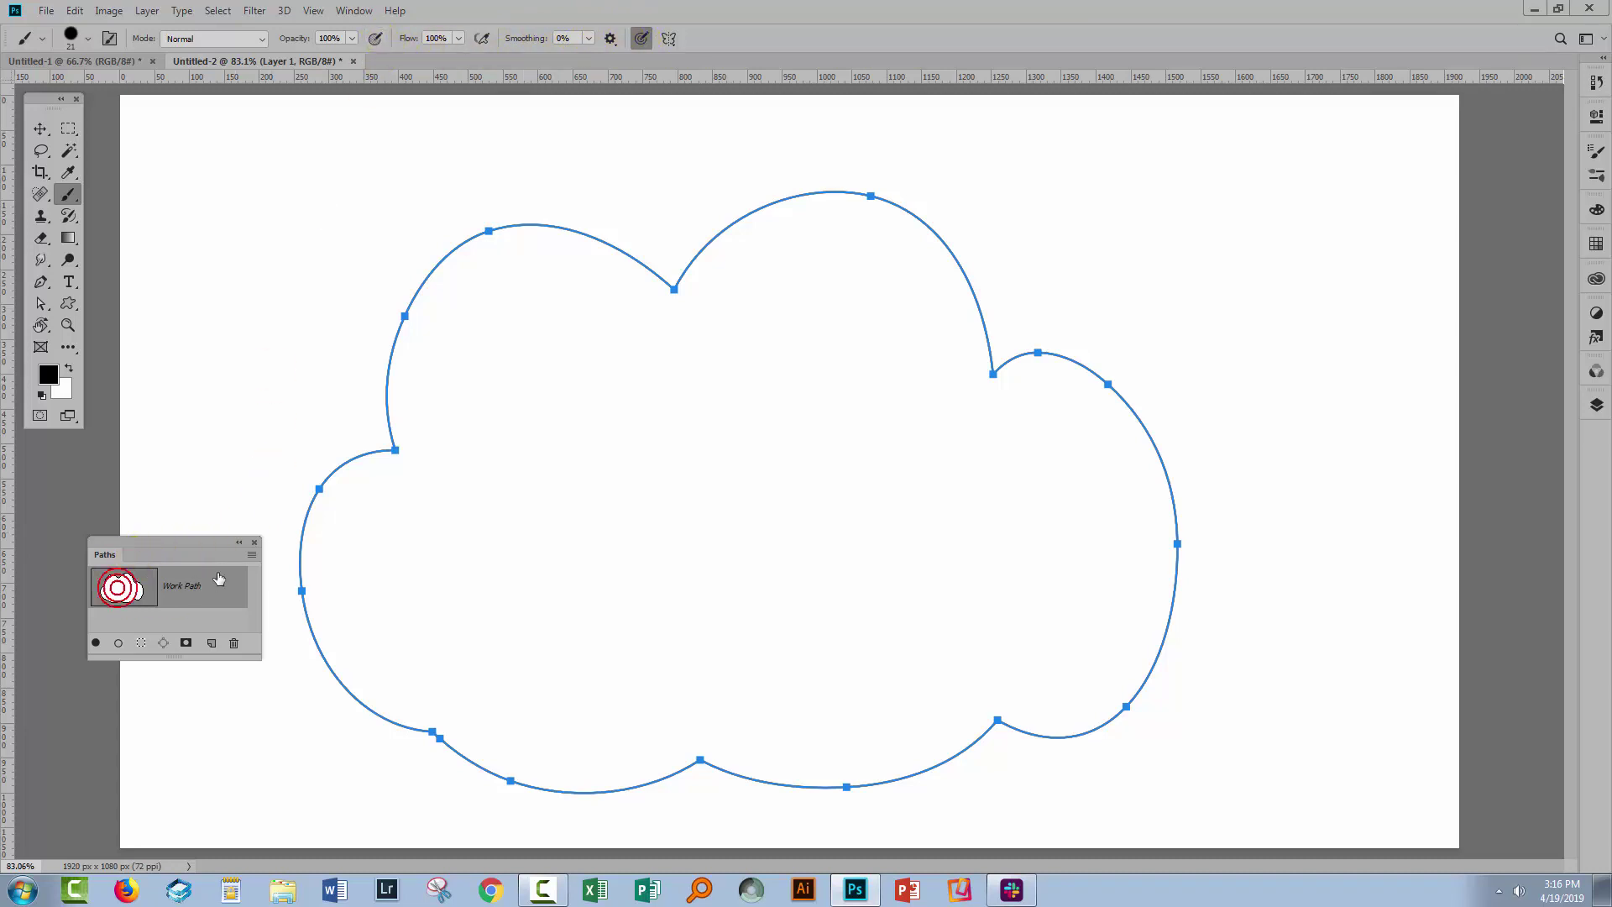
click(252, 555)
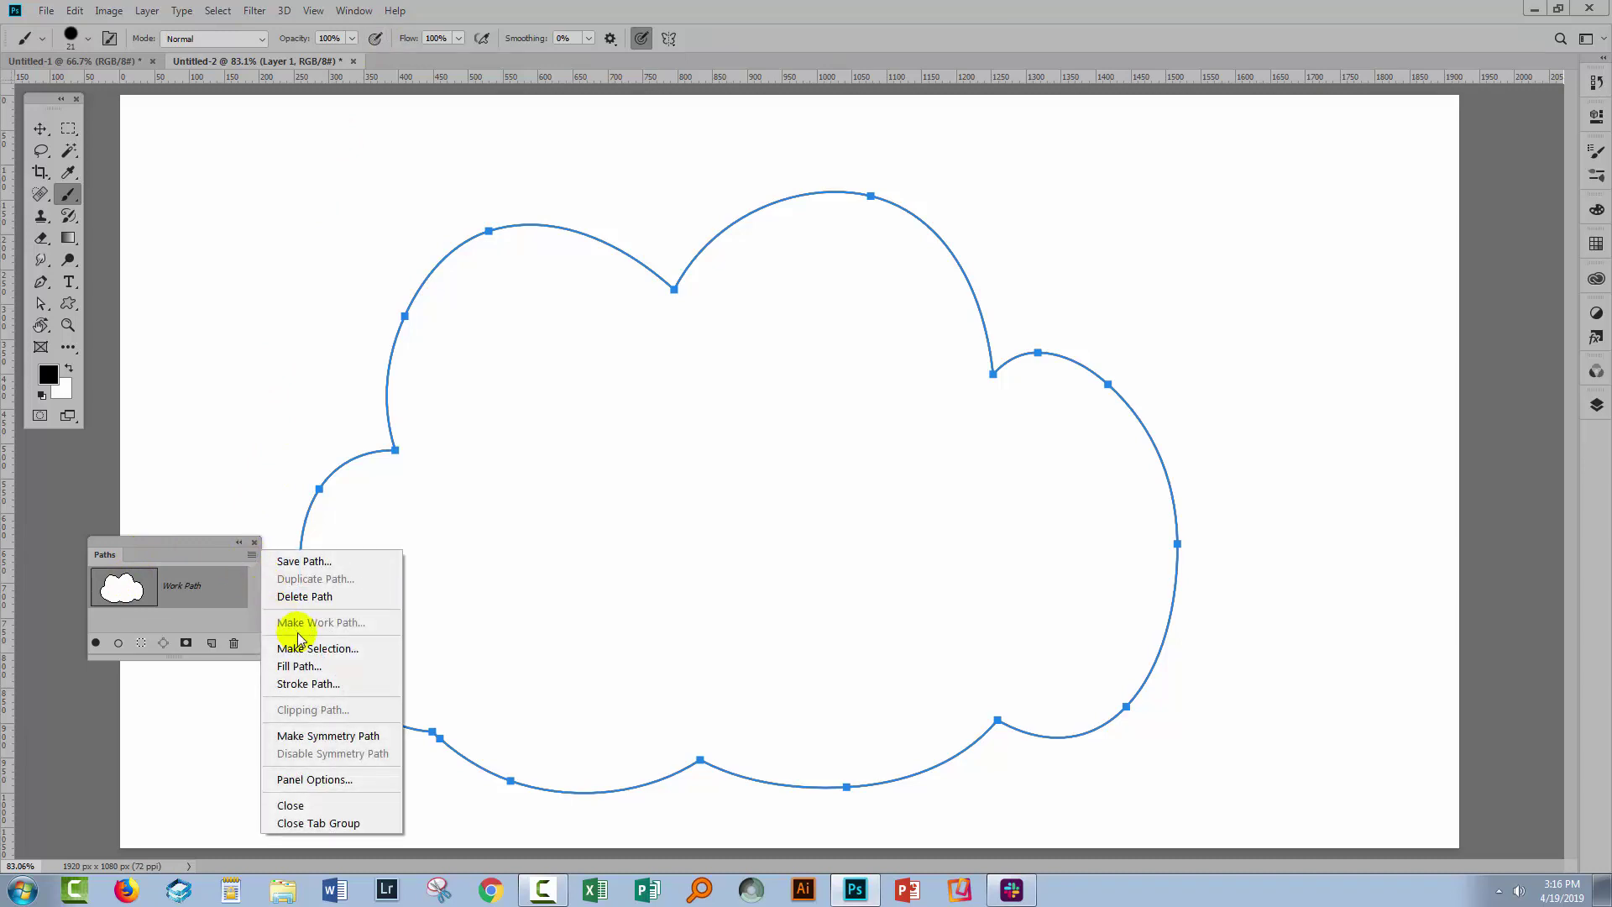
click(304, 684)
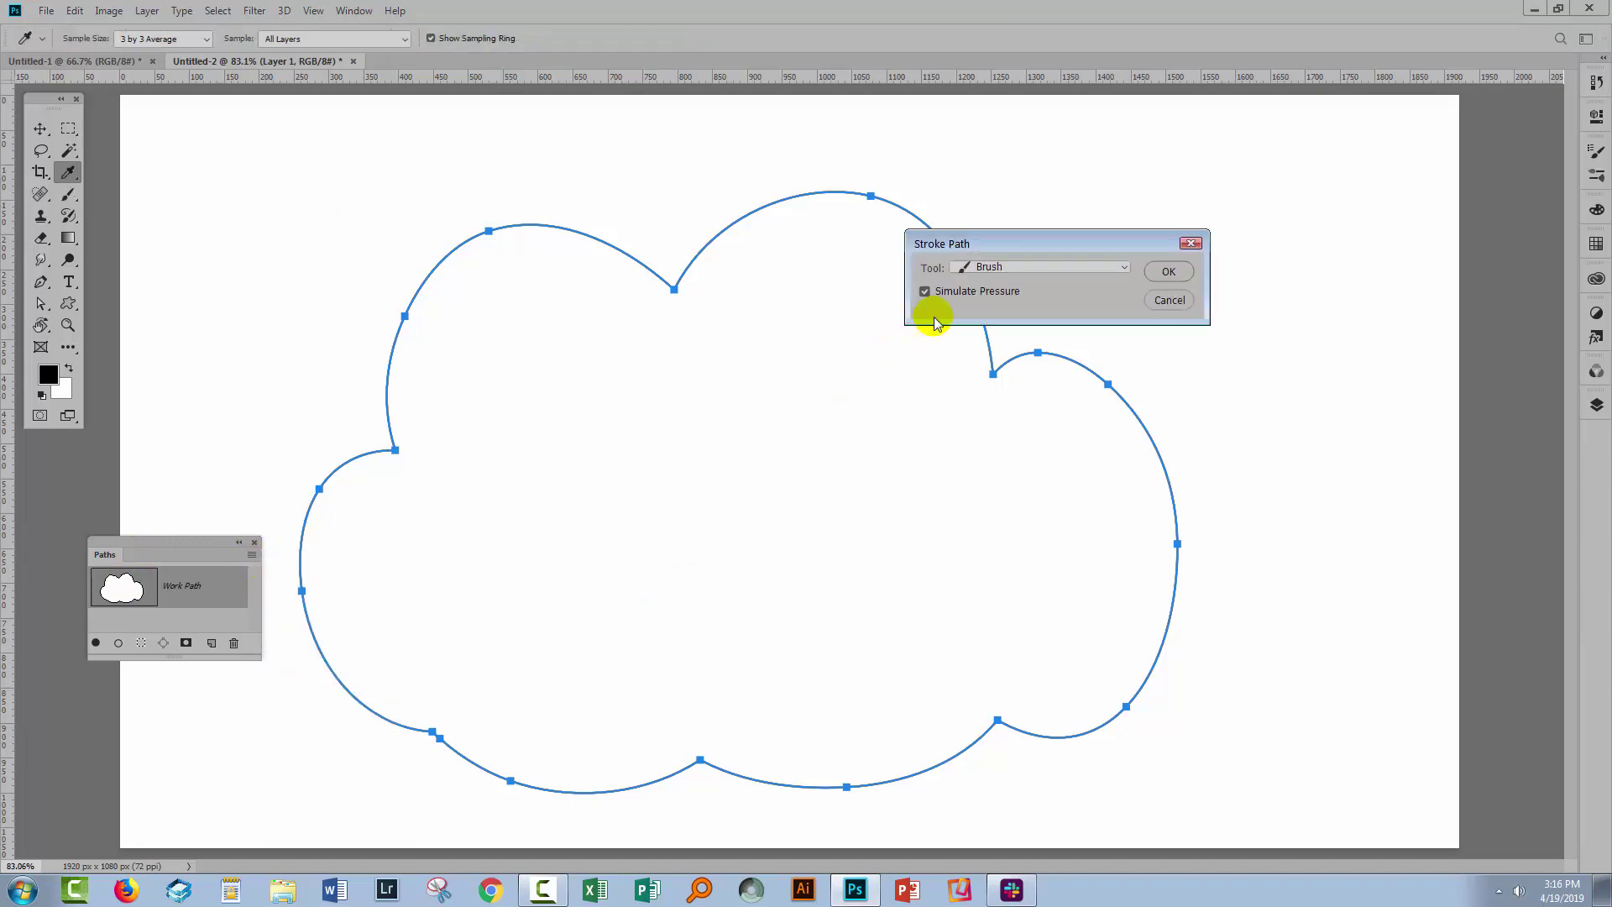
click(1169, 271)
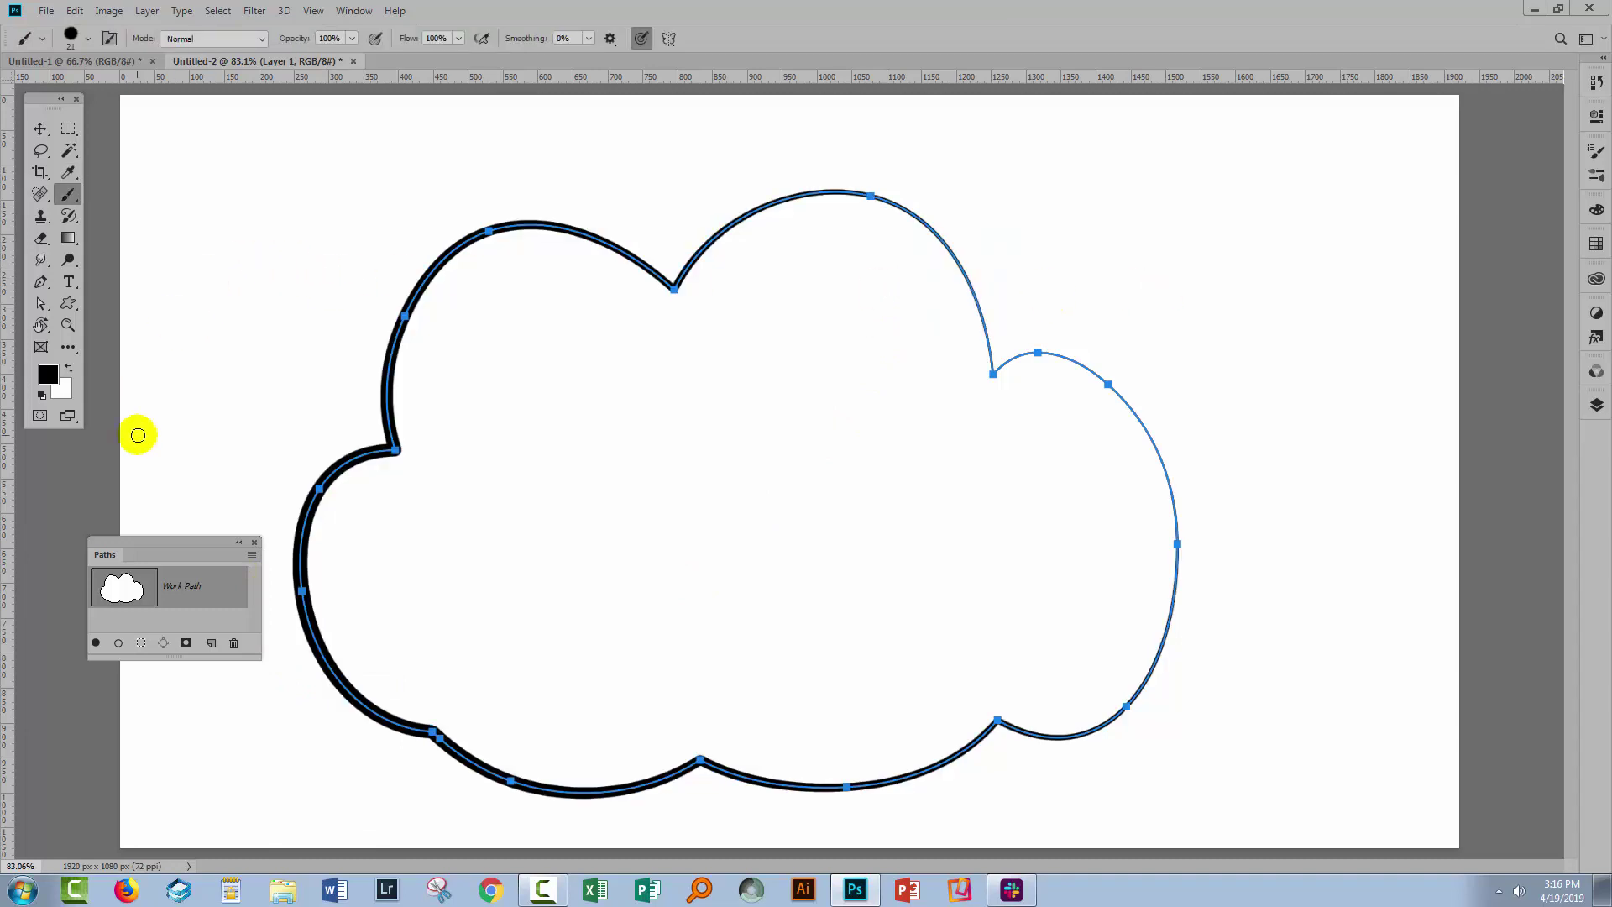
click(188, 618)
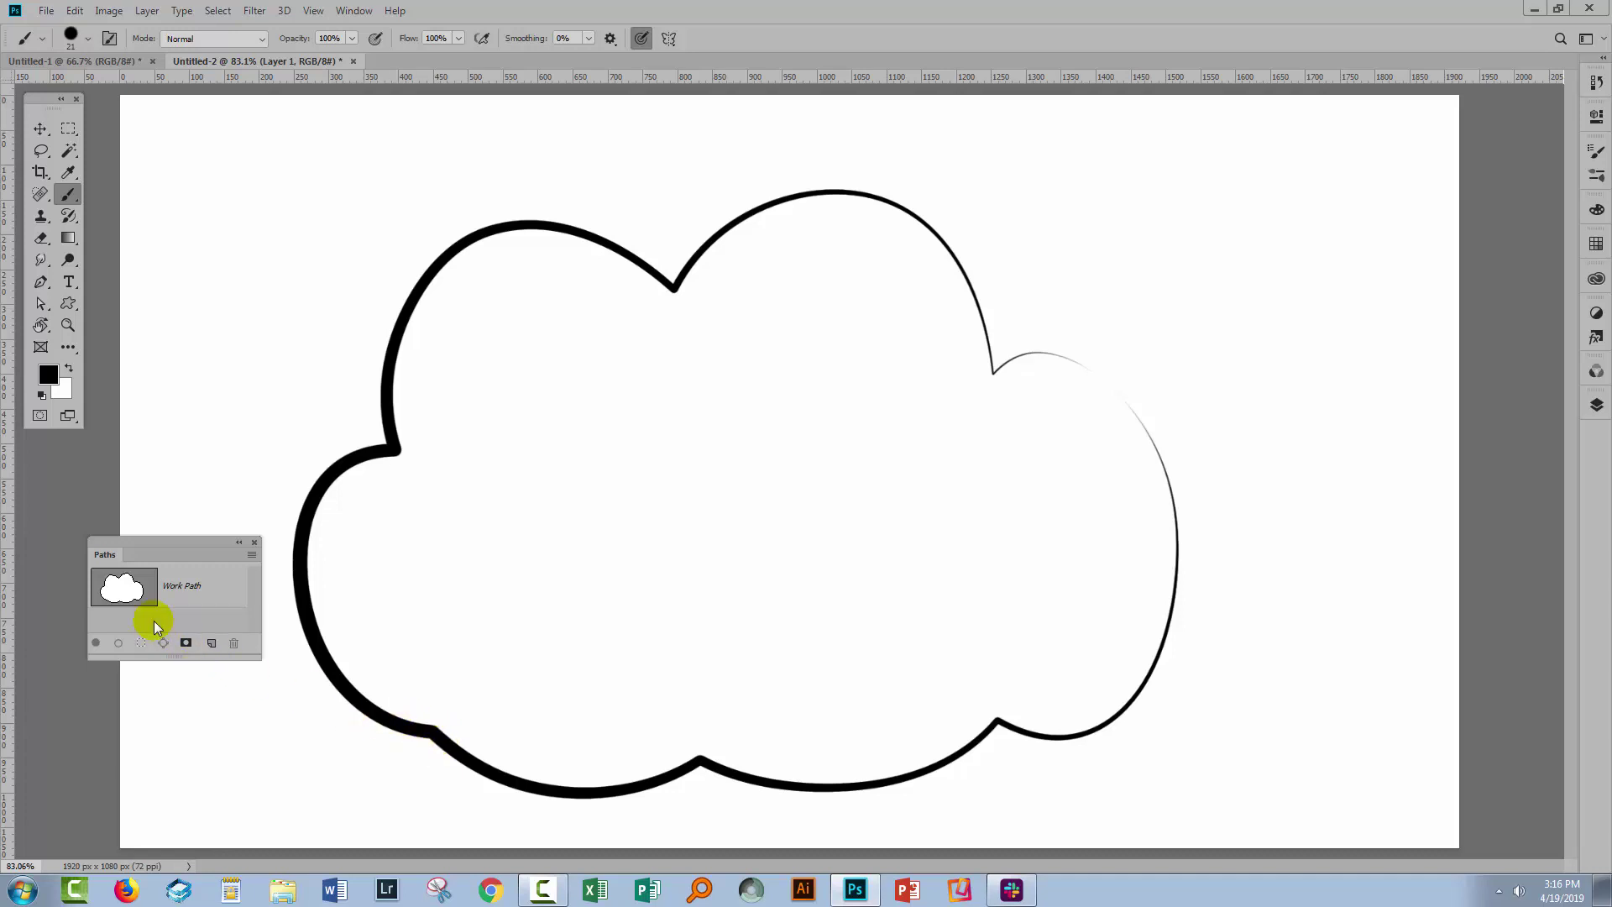
key(ctrl+z)
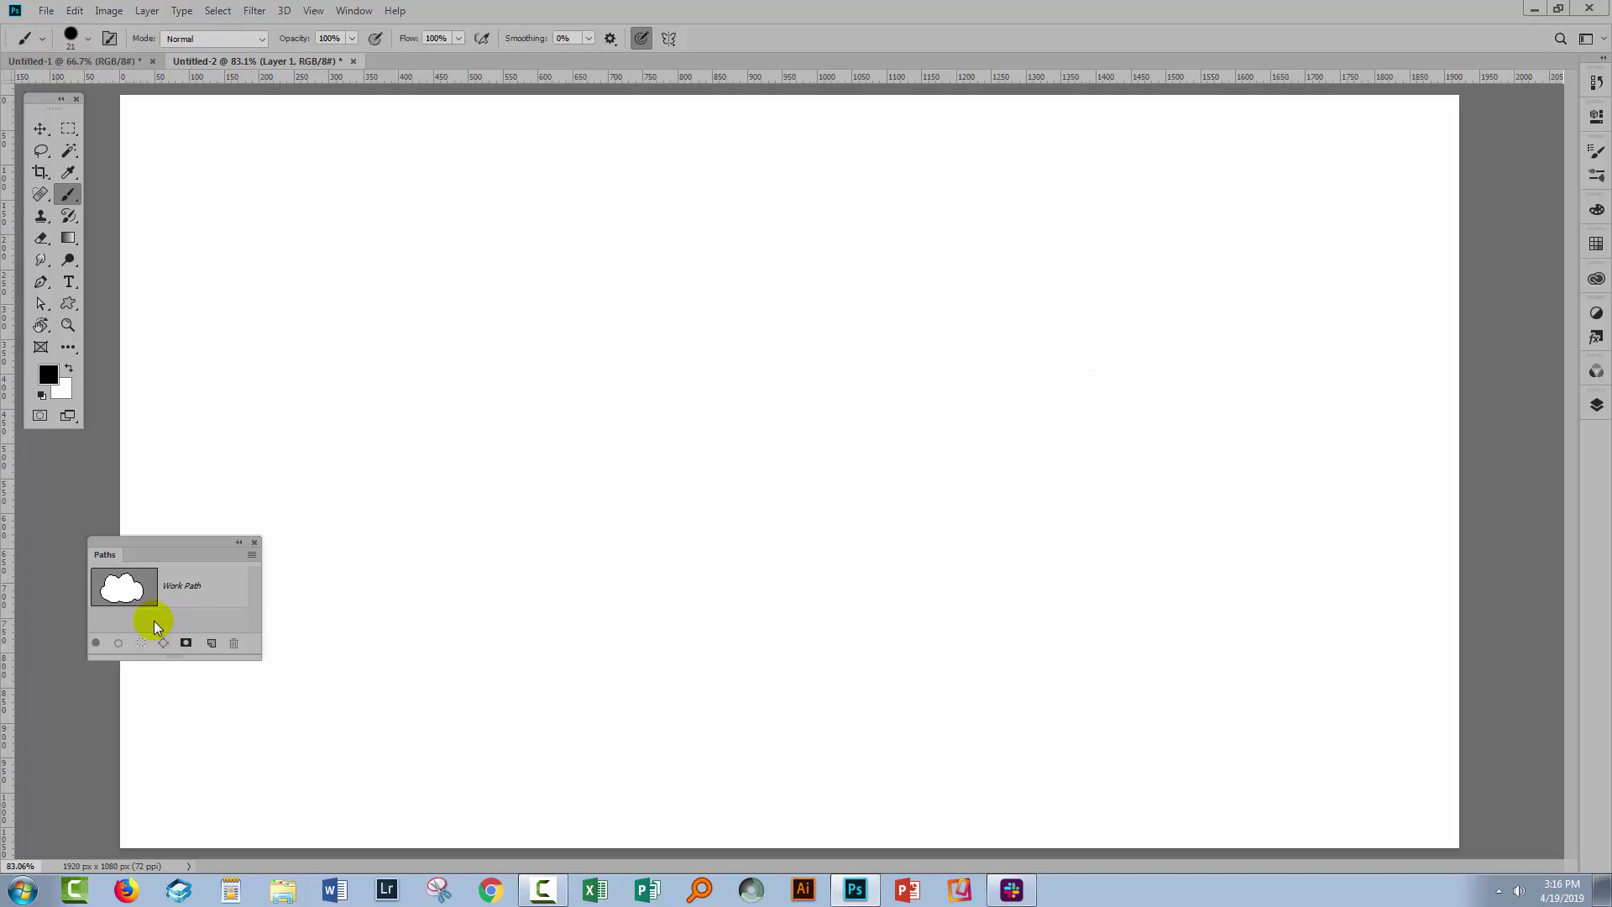
- Add an anchor point close to each side of the corner at the cloud path's lower left, keeping the path selected
click(139, 576)
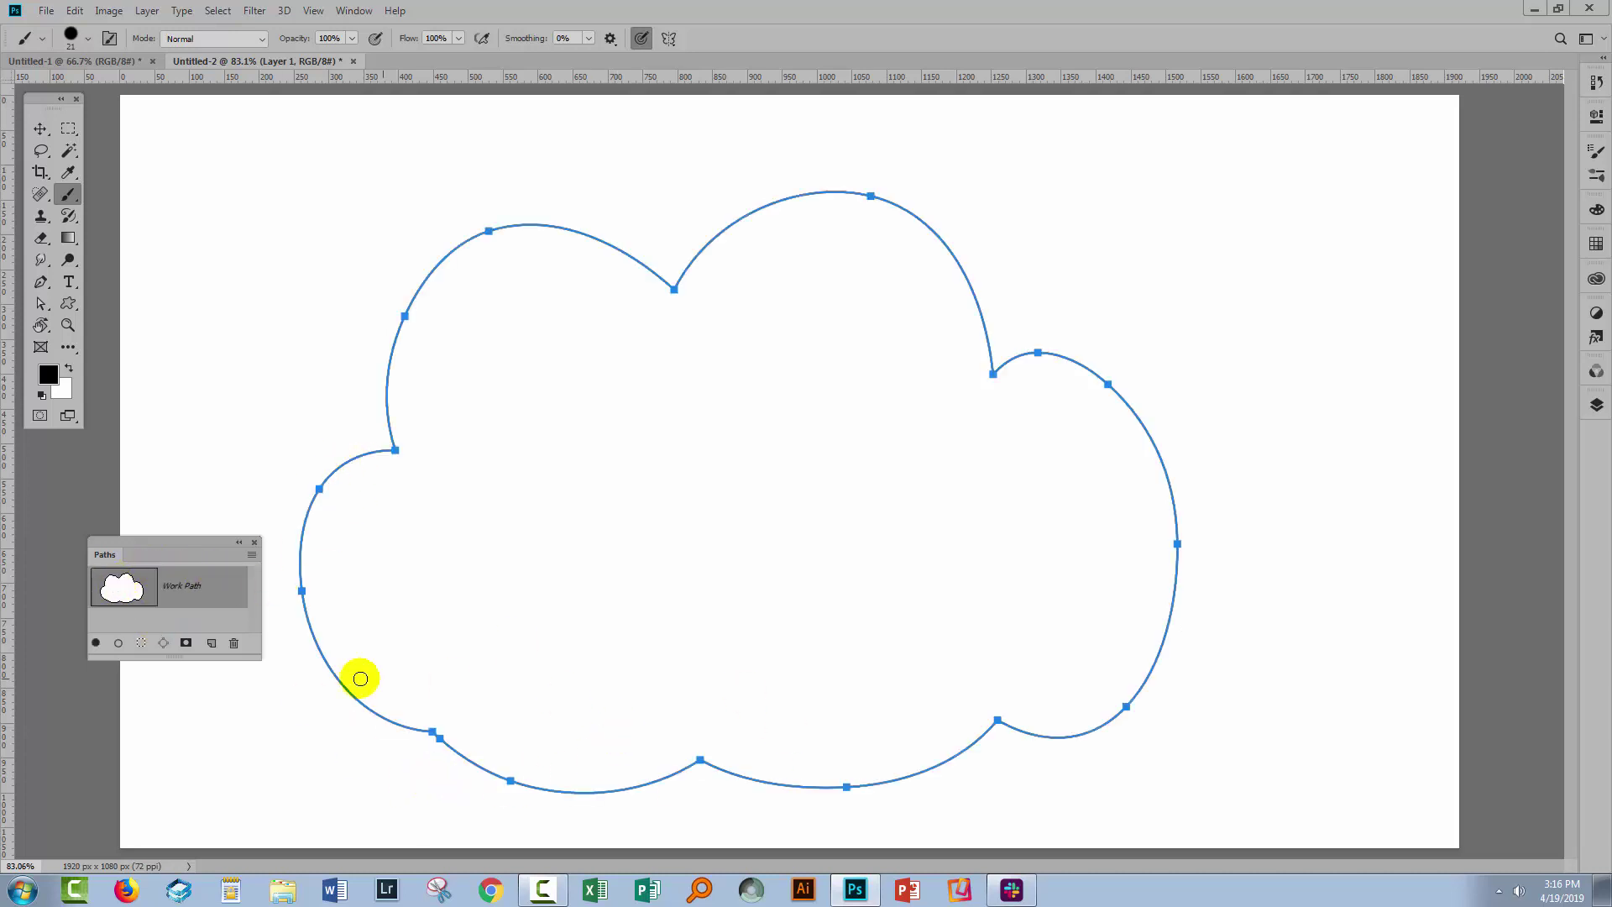
click(68, 325)
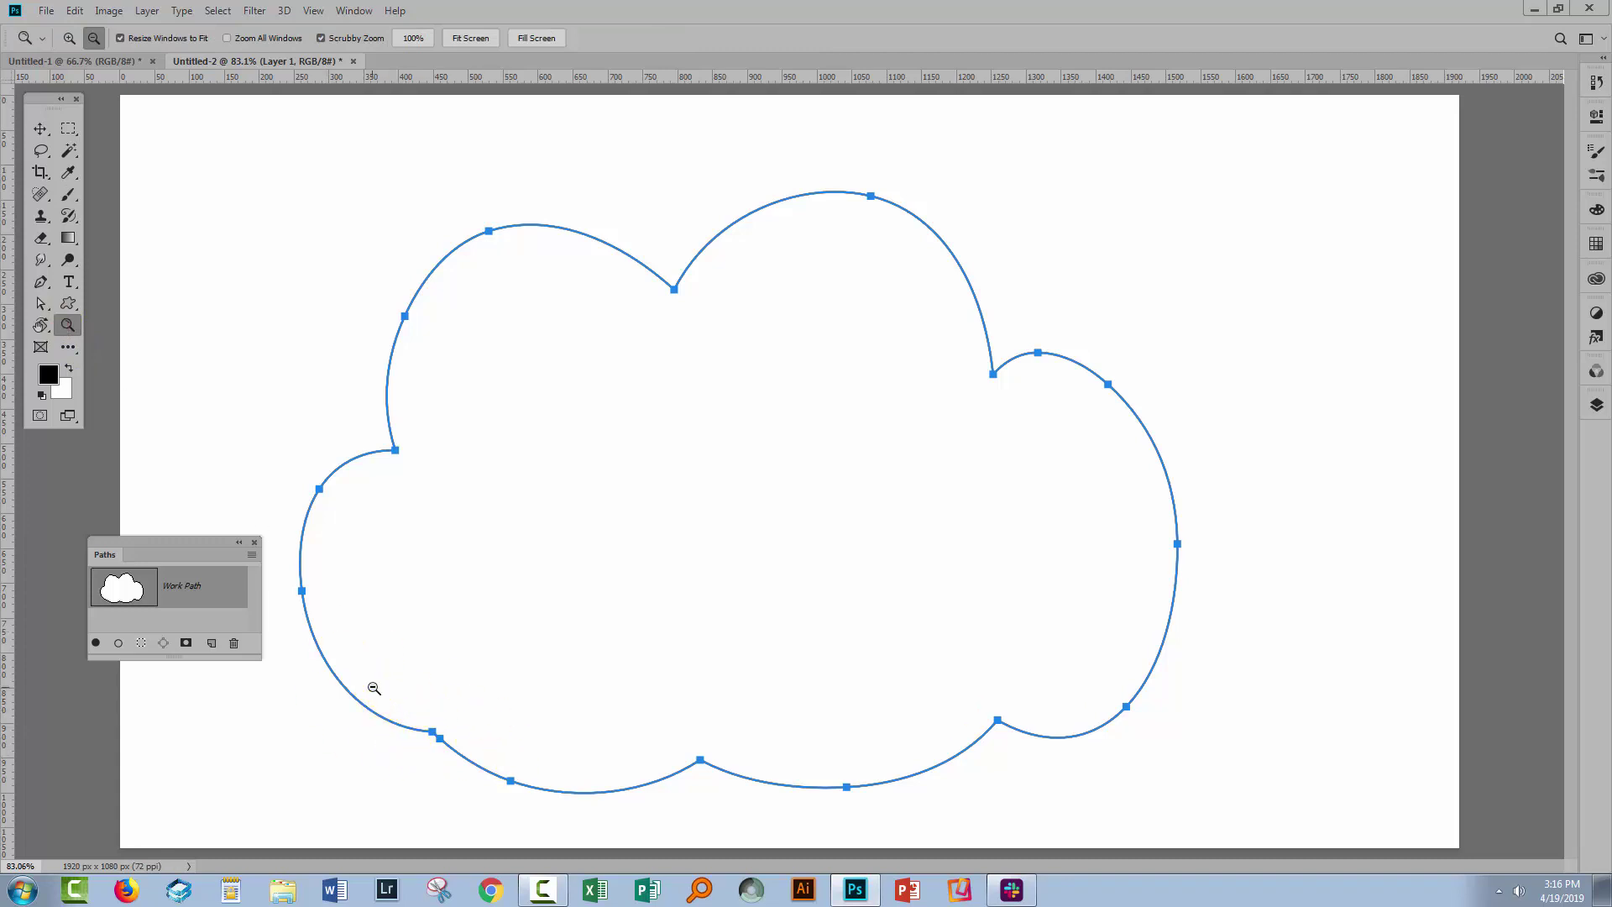
drag(374, 689, 559, 487)
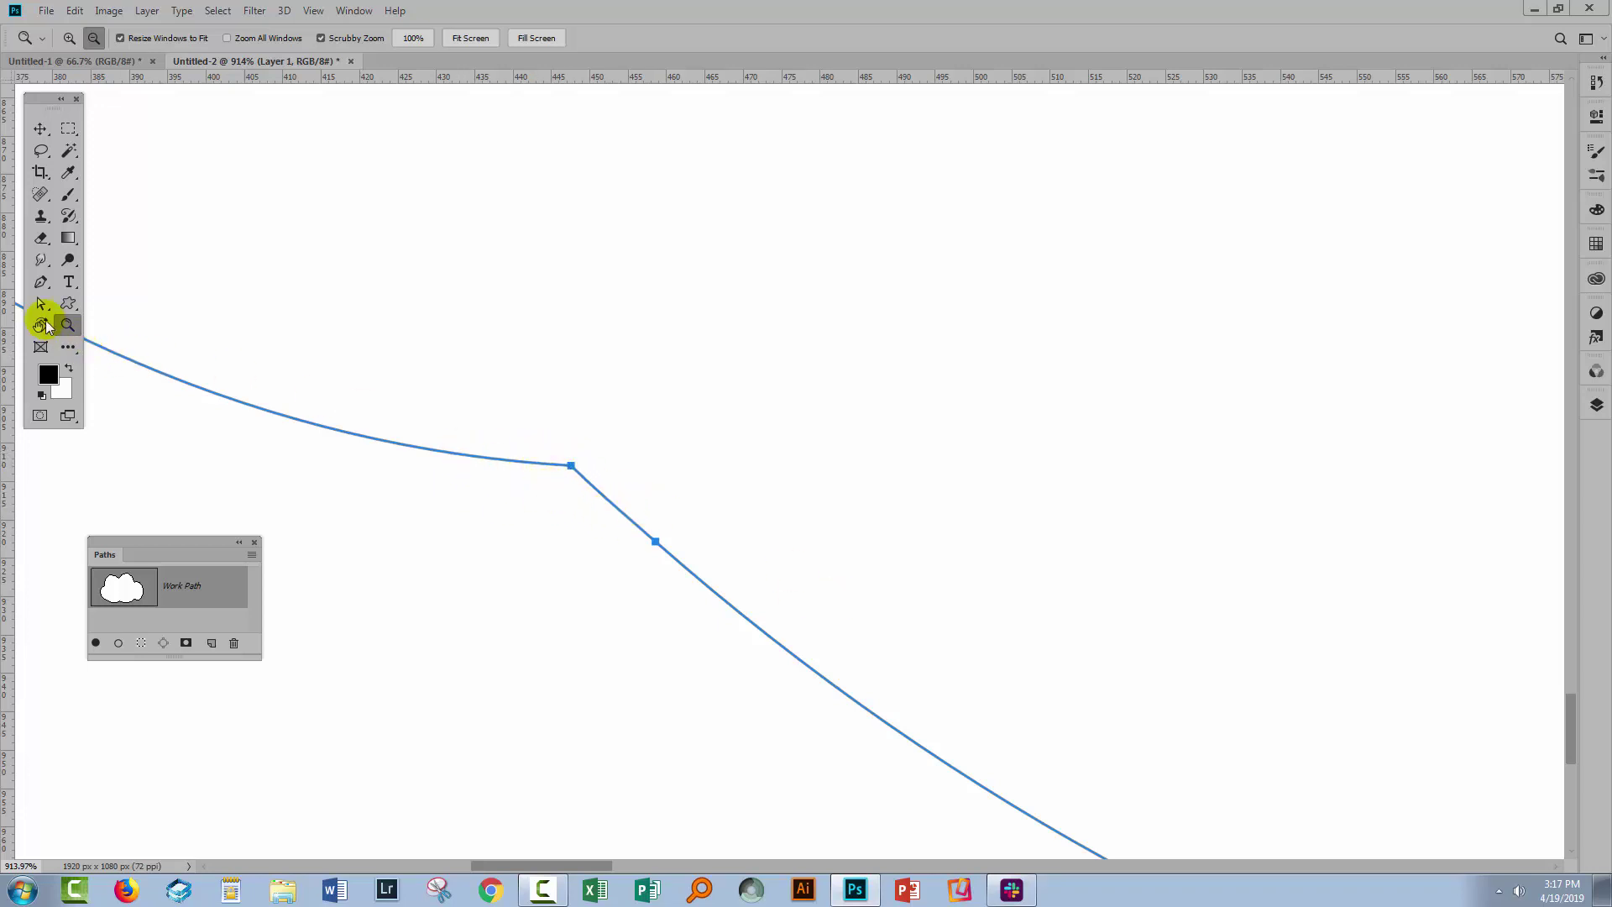
click(40, 282)
right_click(40, 282)
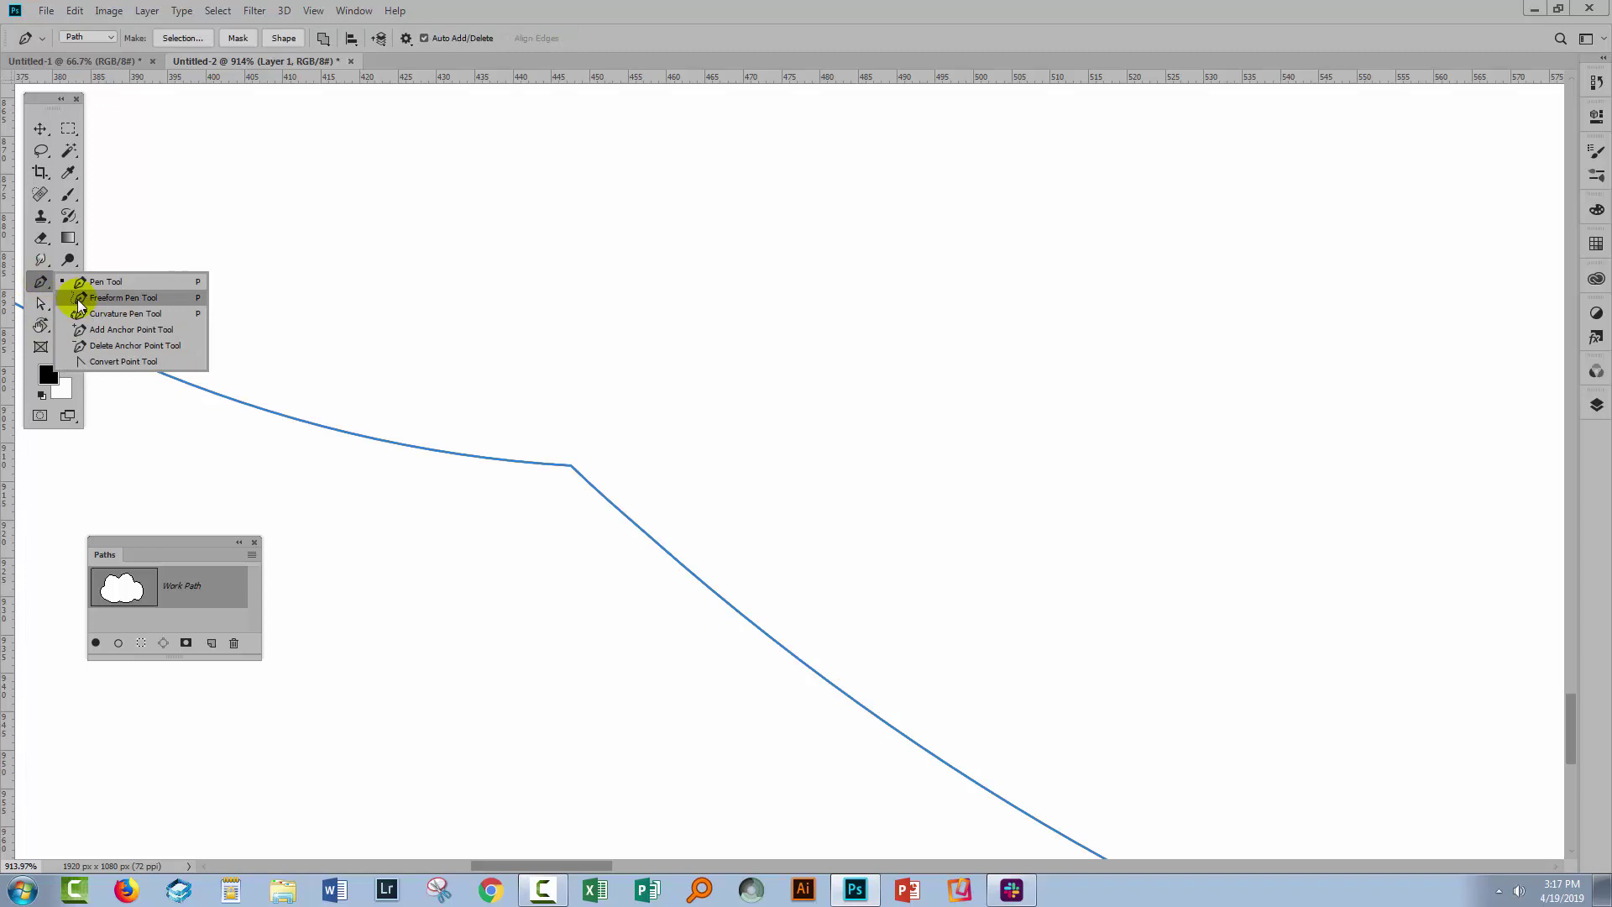
click(118, 331)
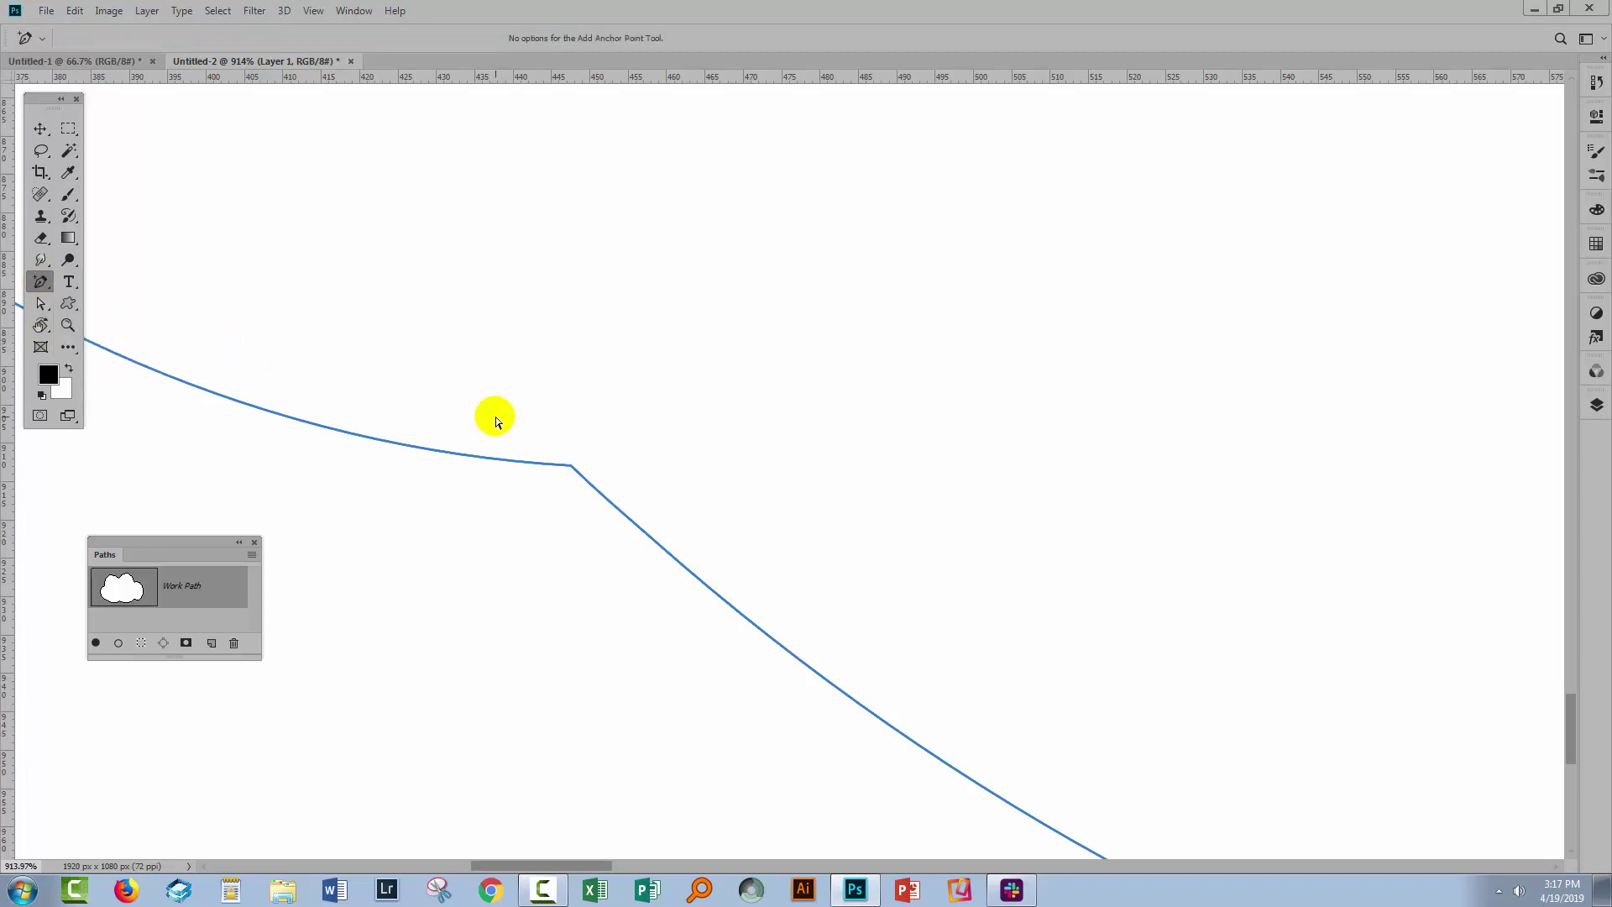
click(554, 468)
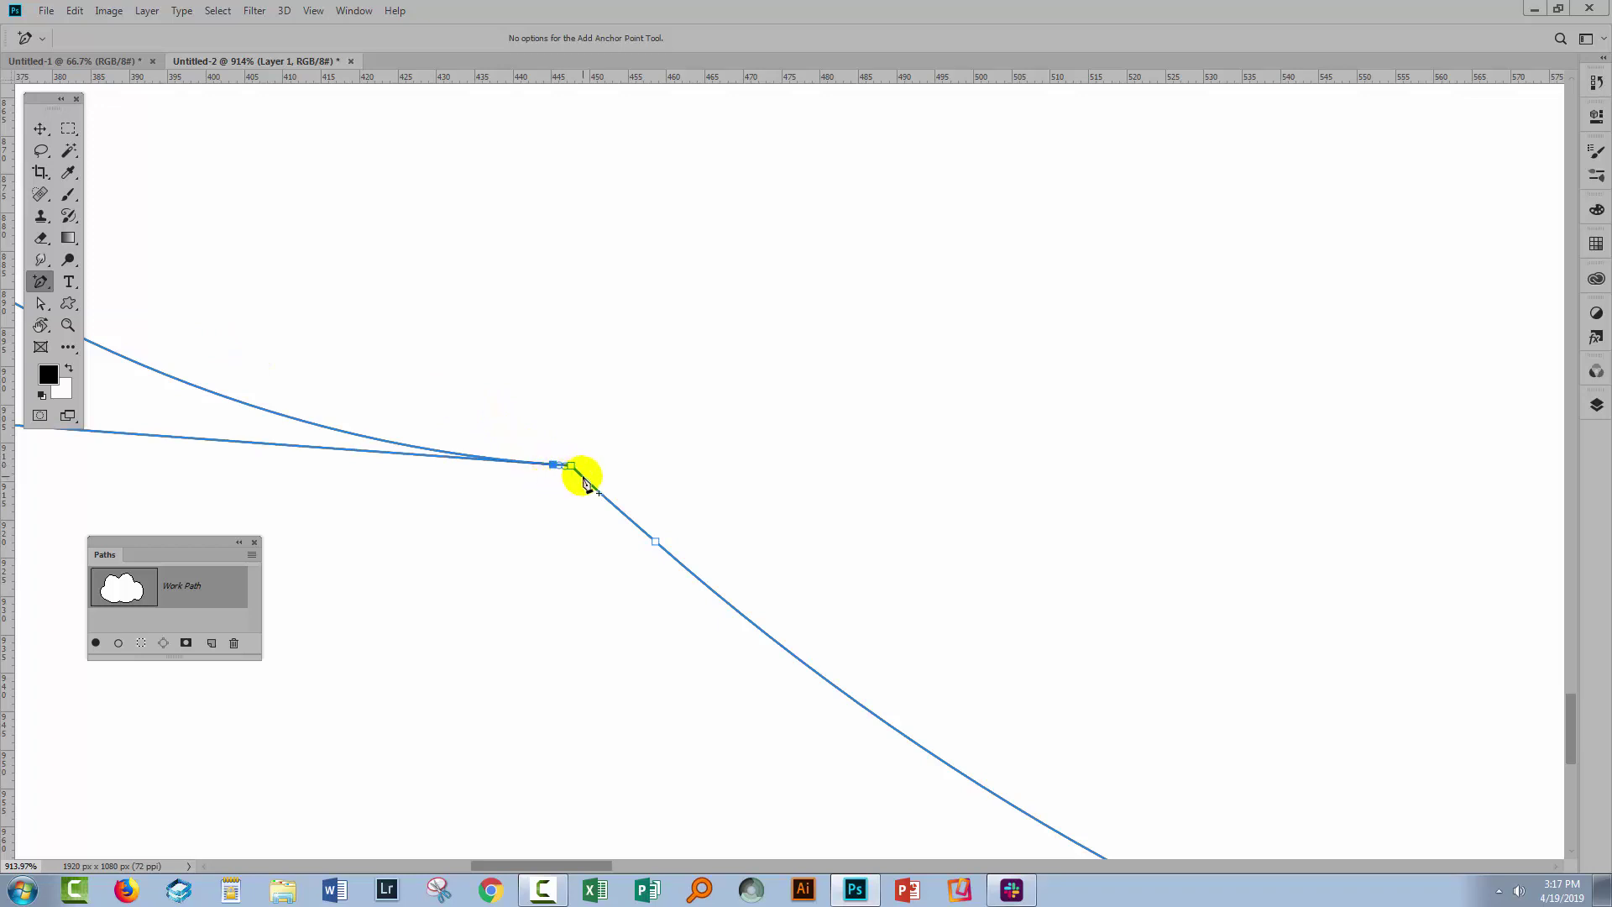
click(584, 479)
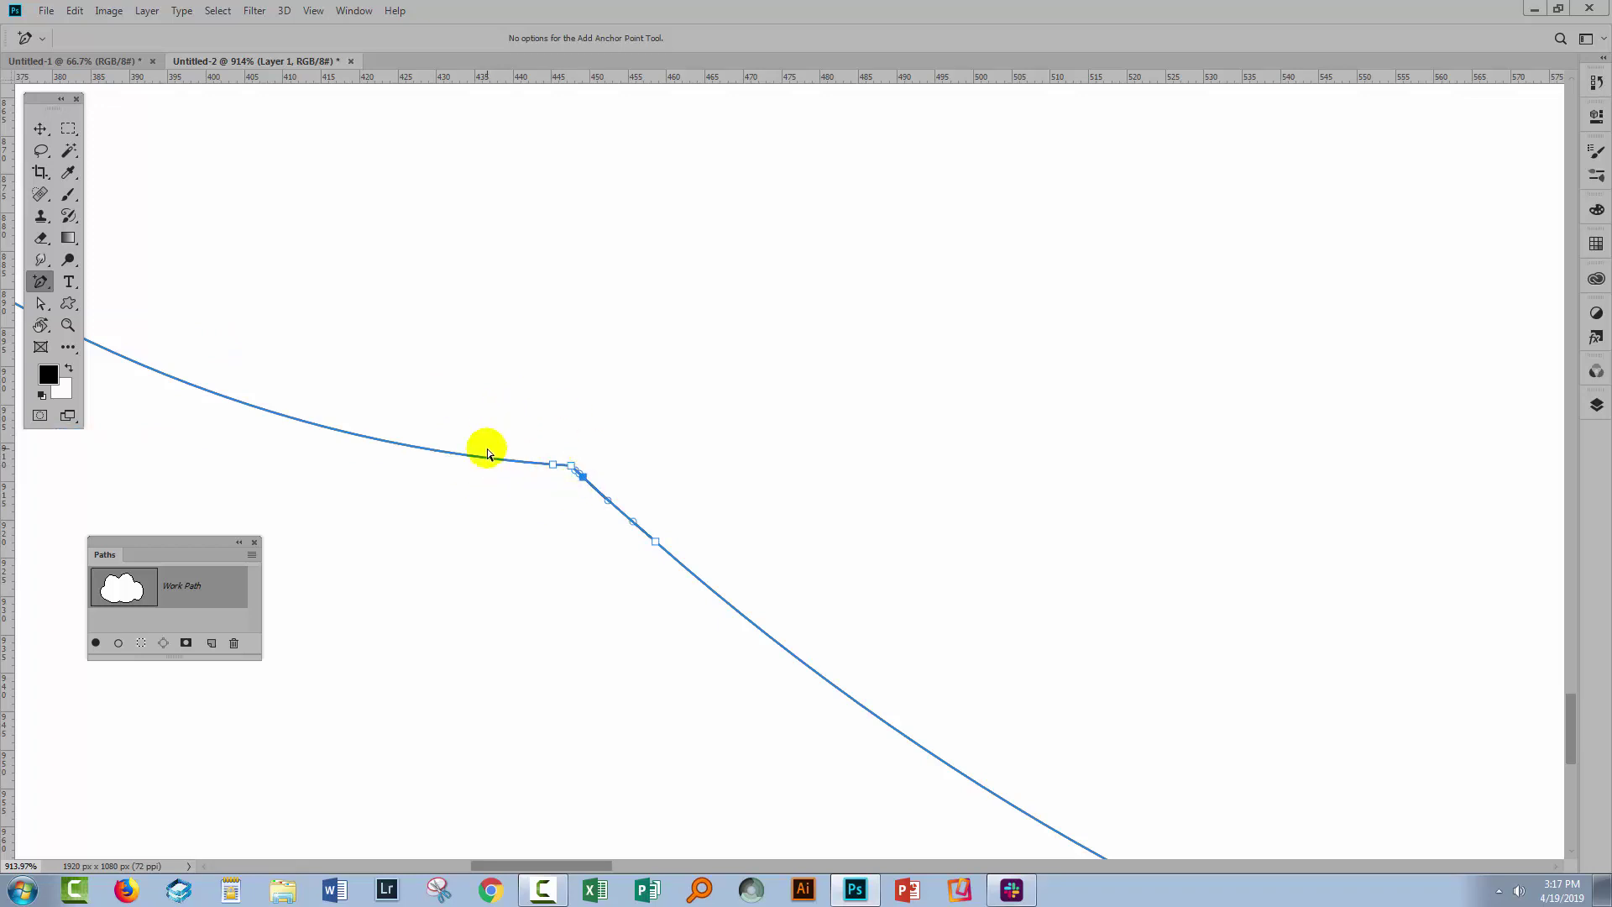
click(40, 308)
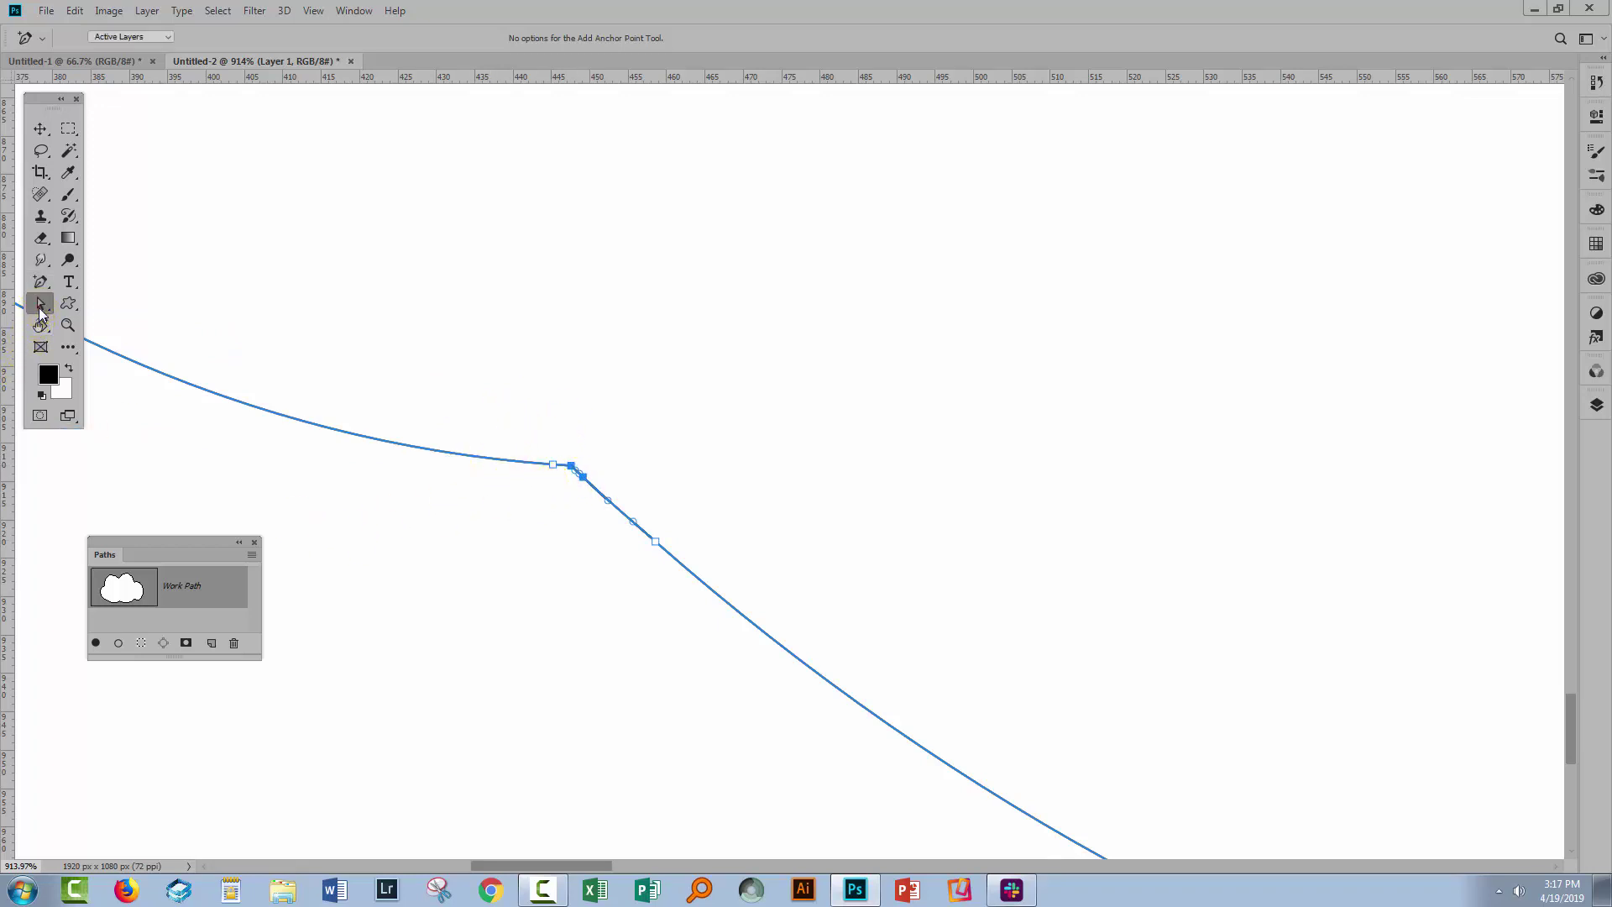
click(84, 304)
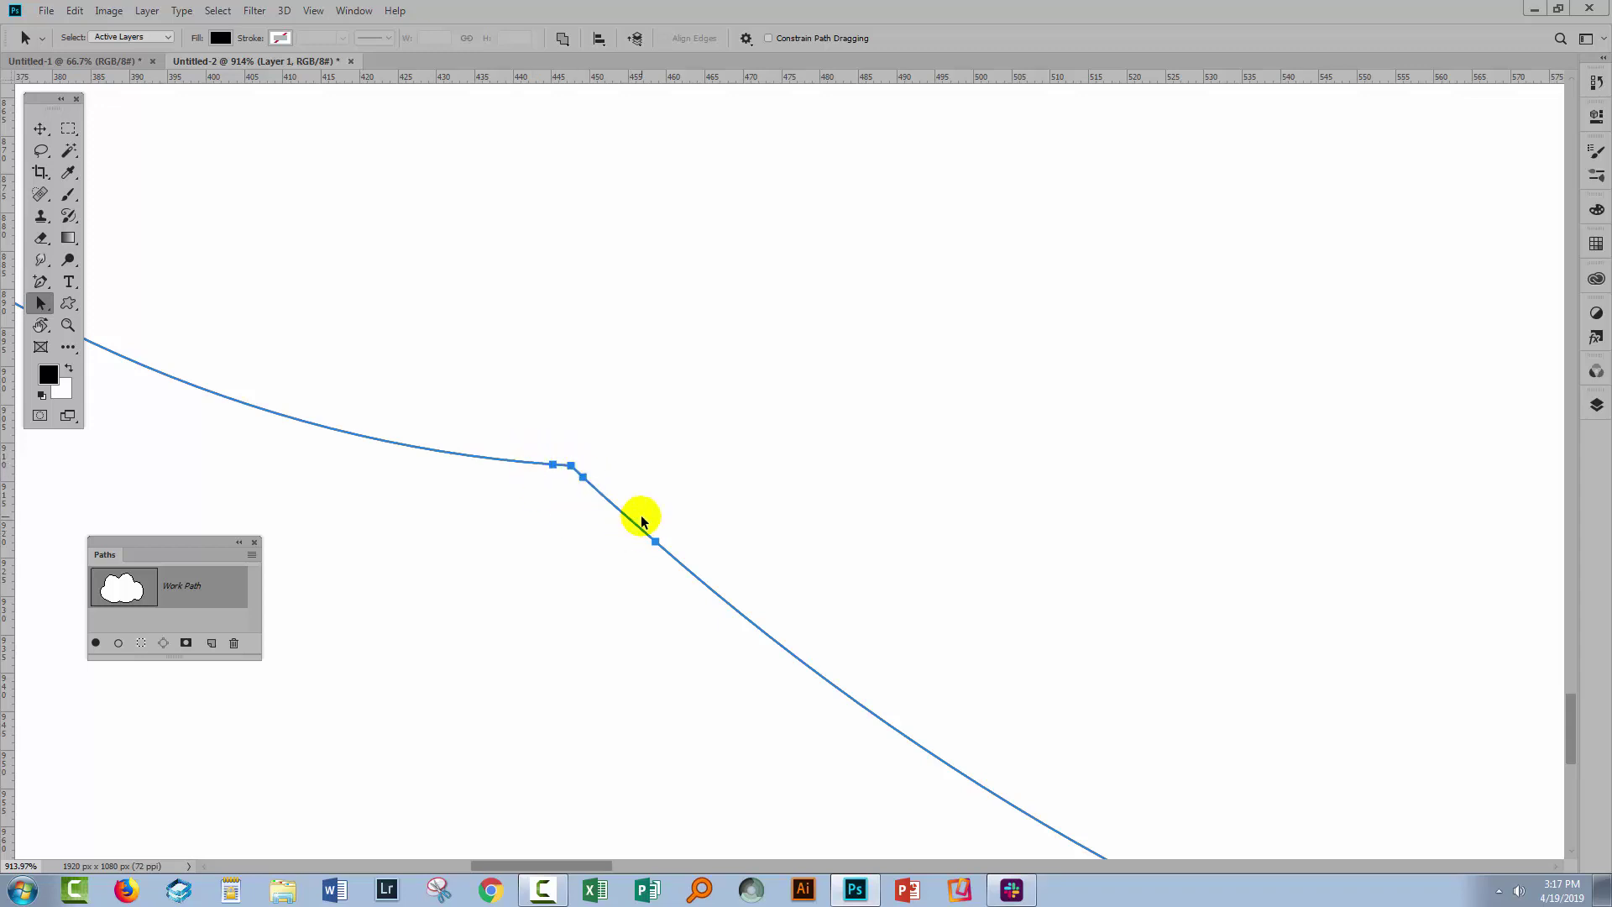
- Try deleting the corner anchor point between the two added points, and undo the deletion
click(37, 284)
click(92, 345)
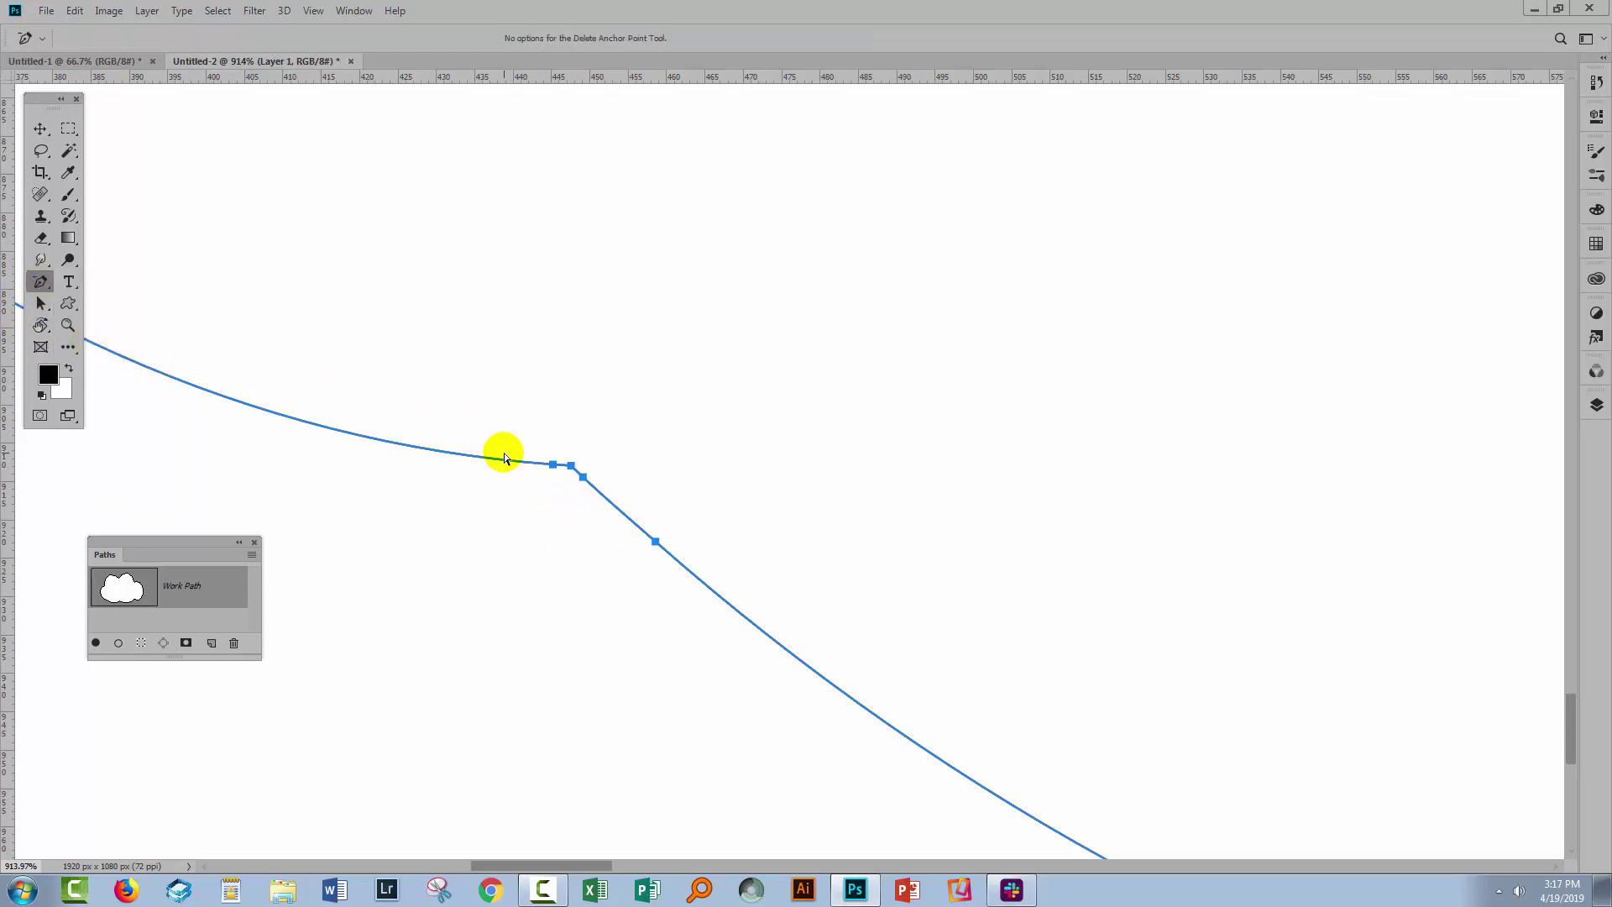
click(572, 467)
click(42, 305)
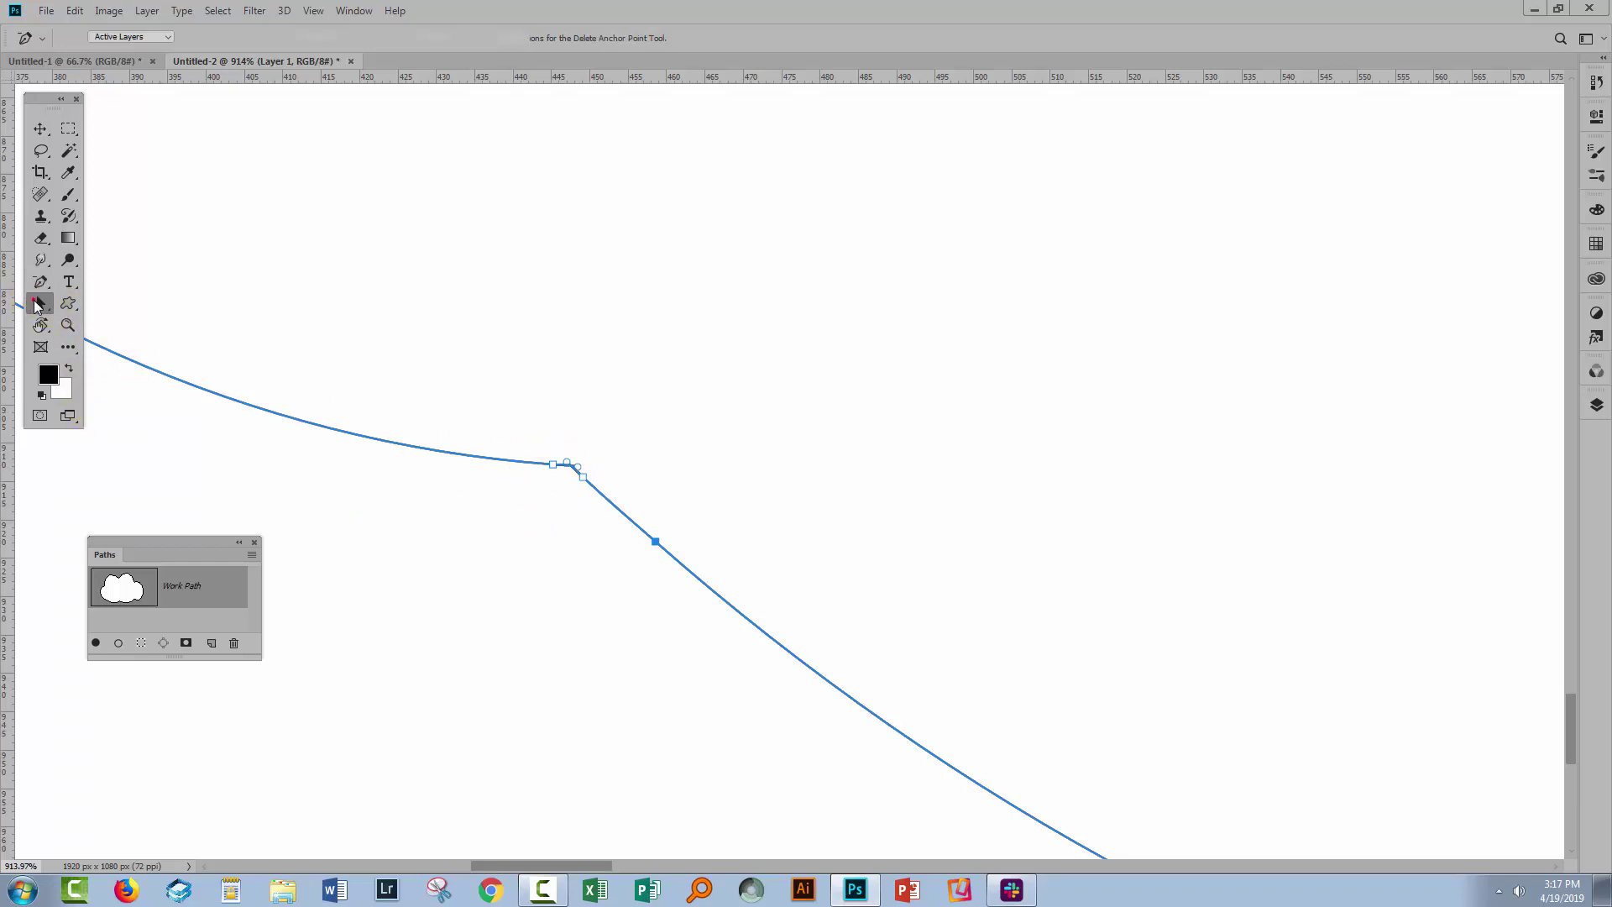
click(463, 512)
click(585, 467)
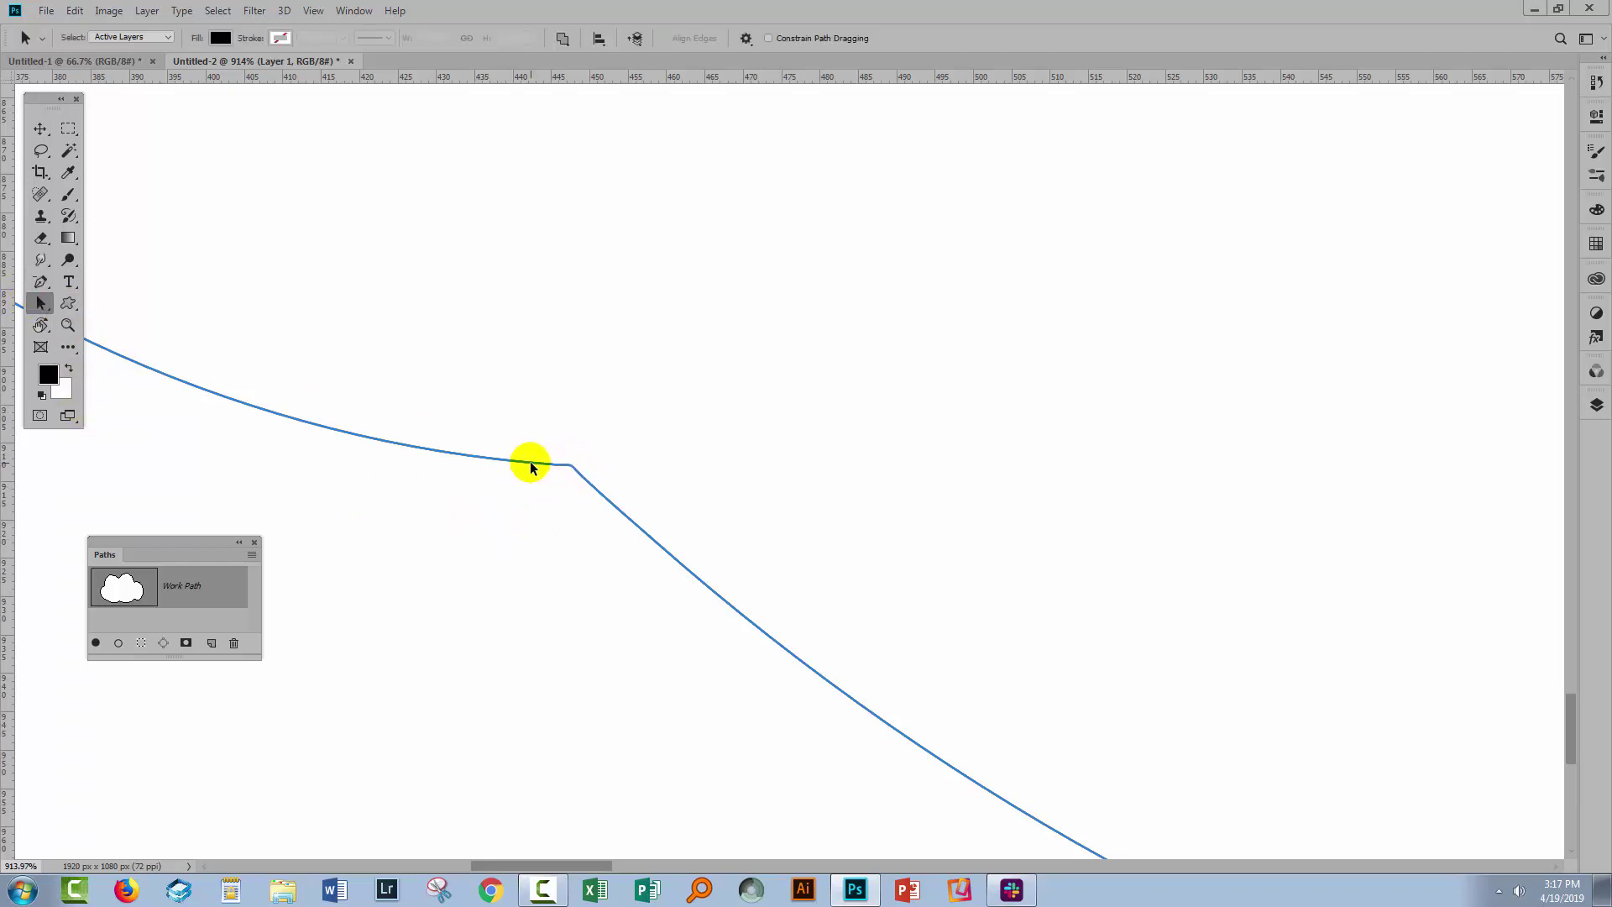
click(552, 478)
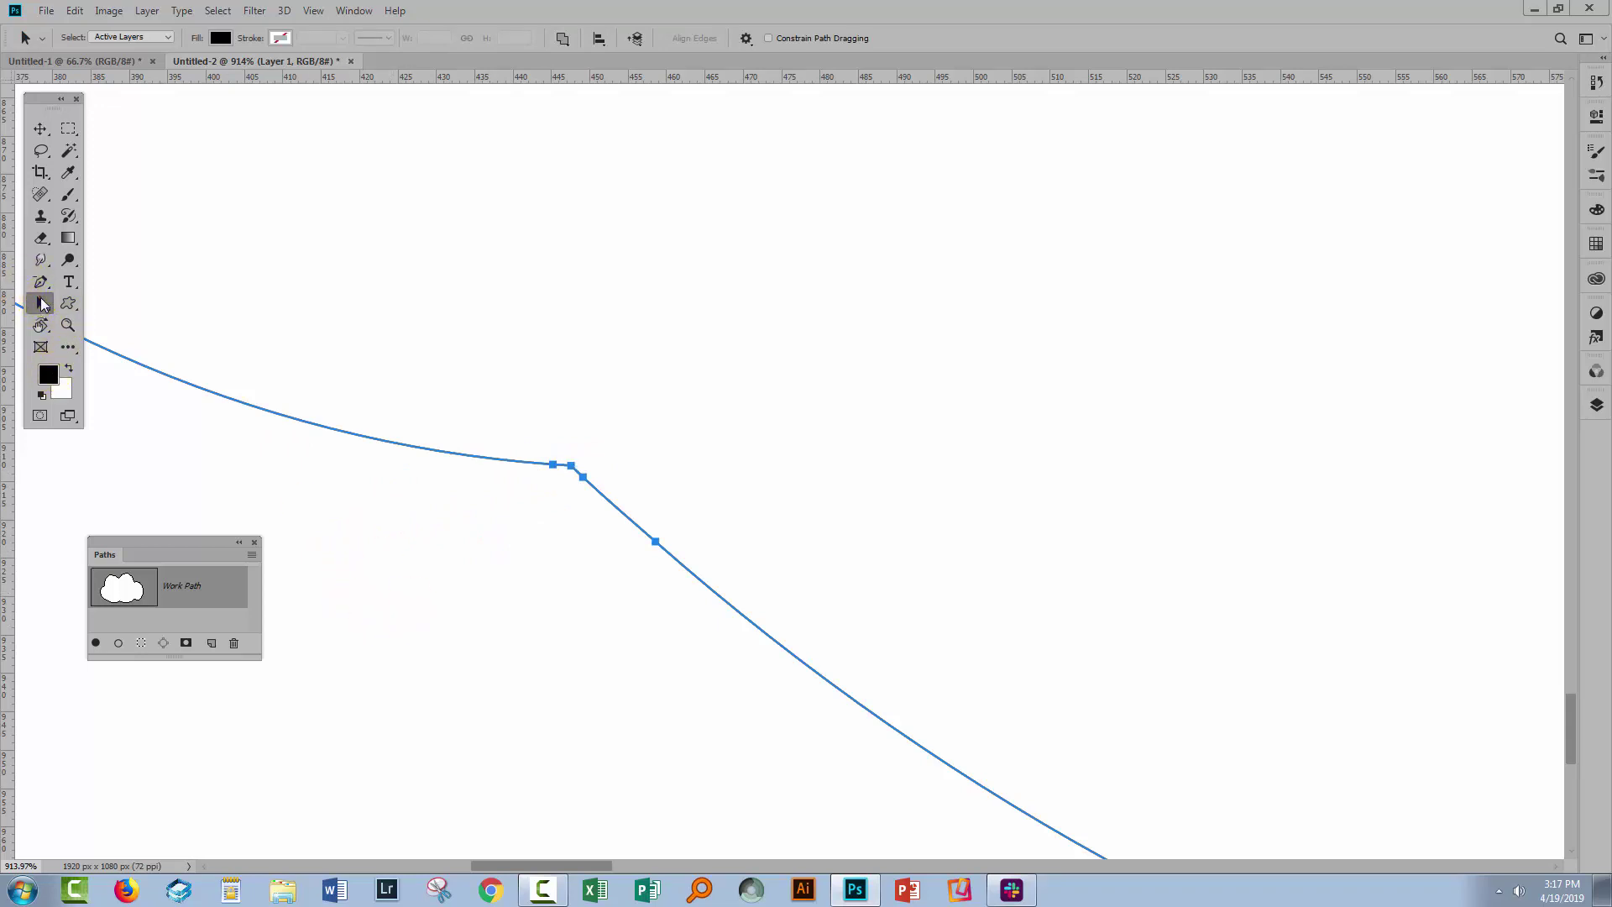
- Directly select the corner anchor point between the two added points at the cloud path's lower left and delete it to open the path
click(42, 304)
click(101, 320)
click(581, 477)
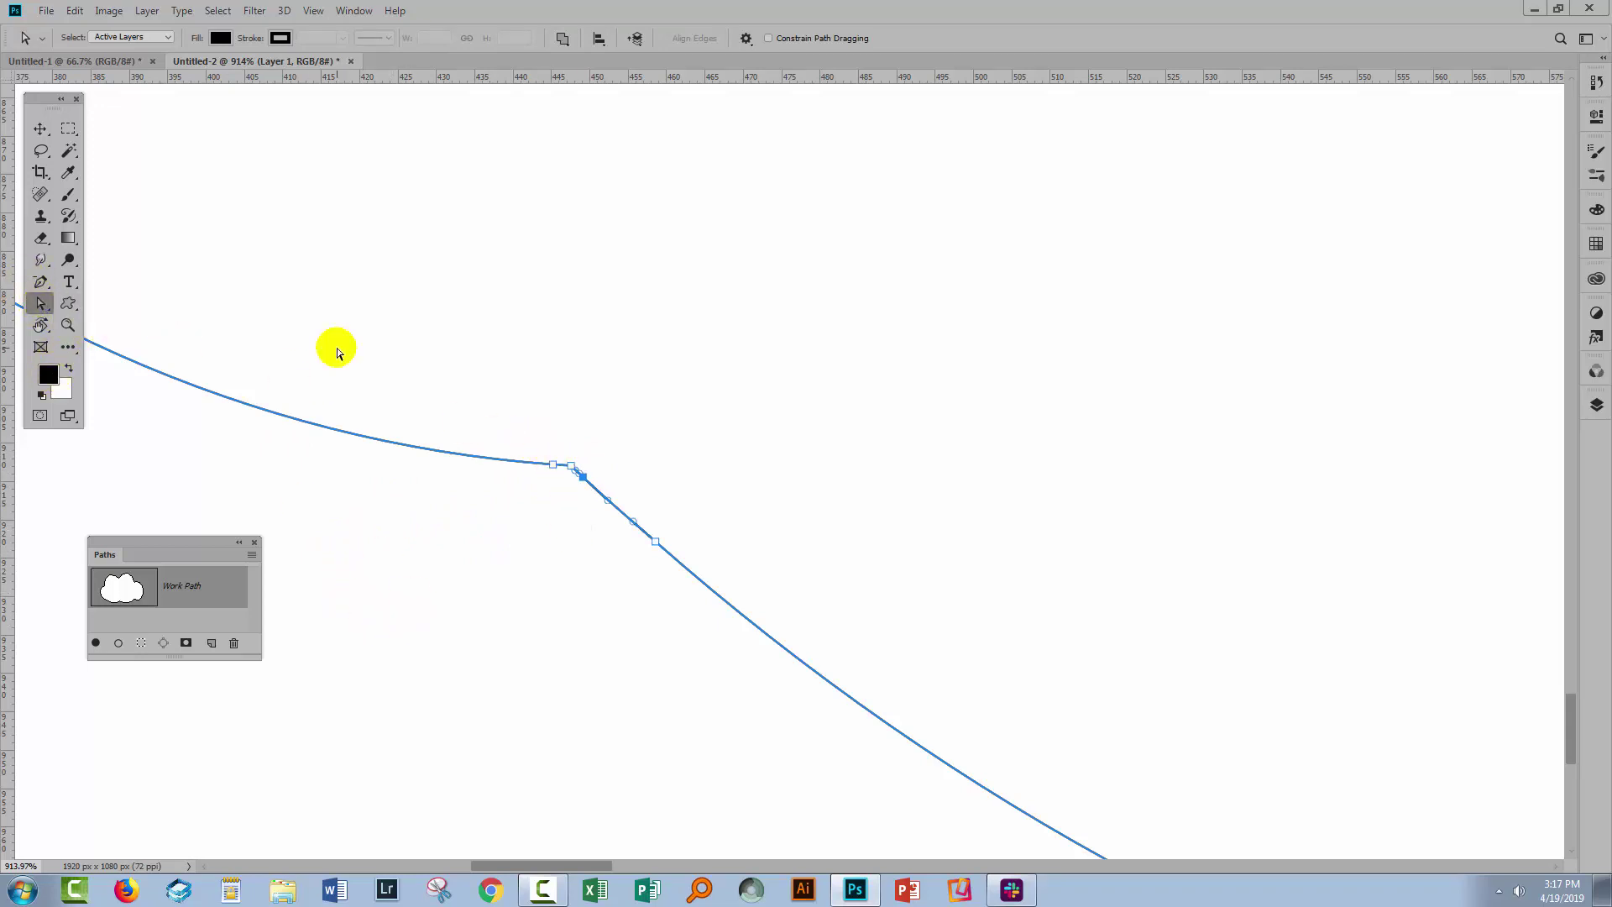
click(472, 349)
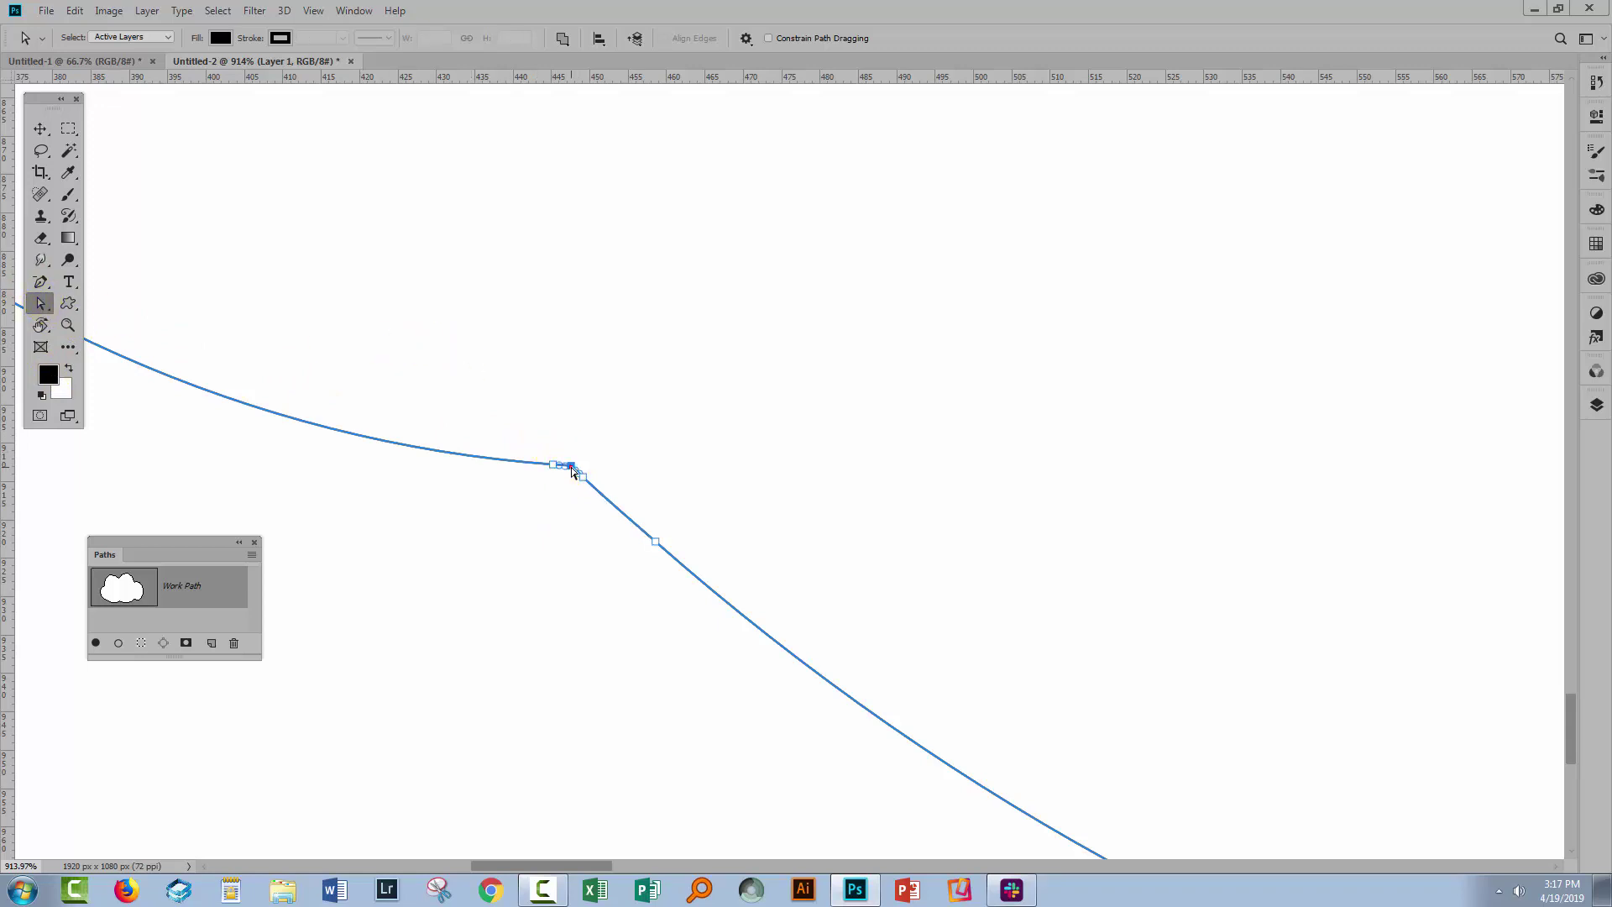
click(571, 467)
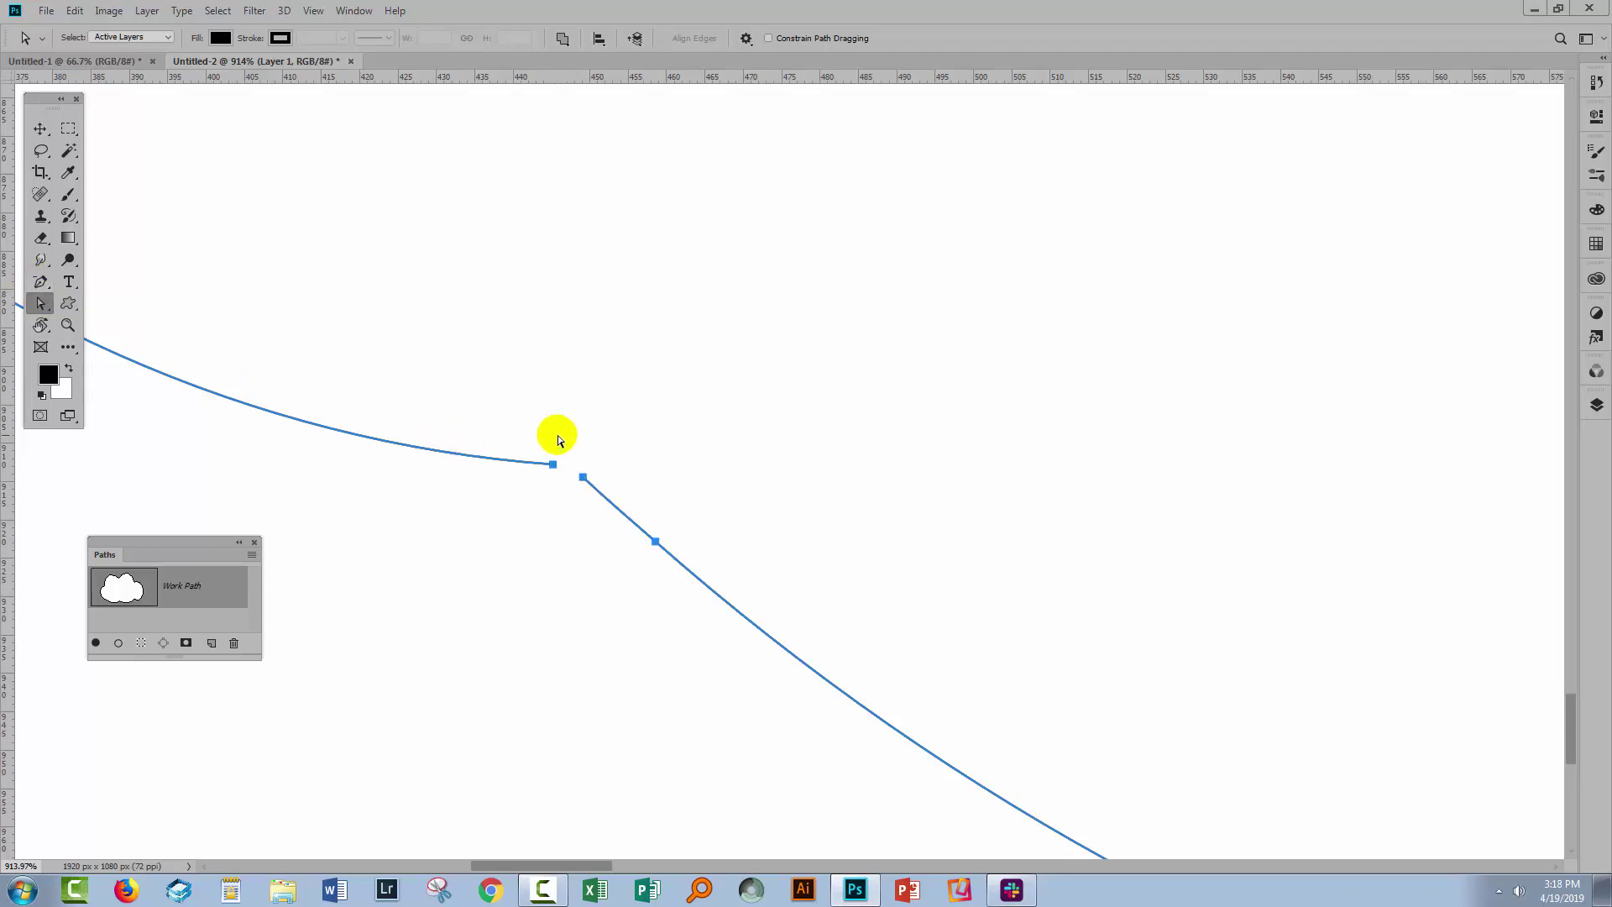
drag(658, 477, 564, 484)
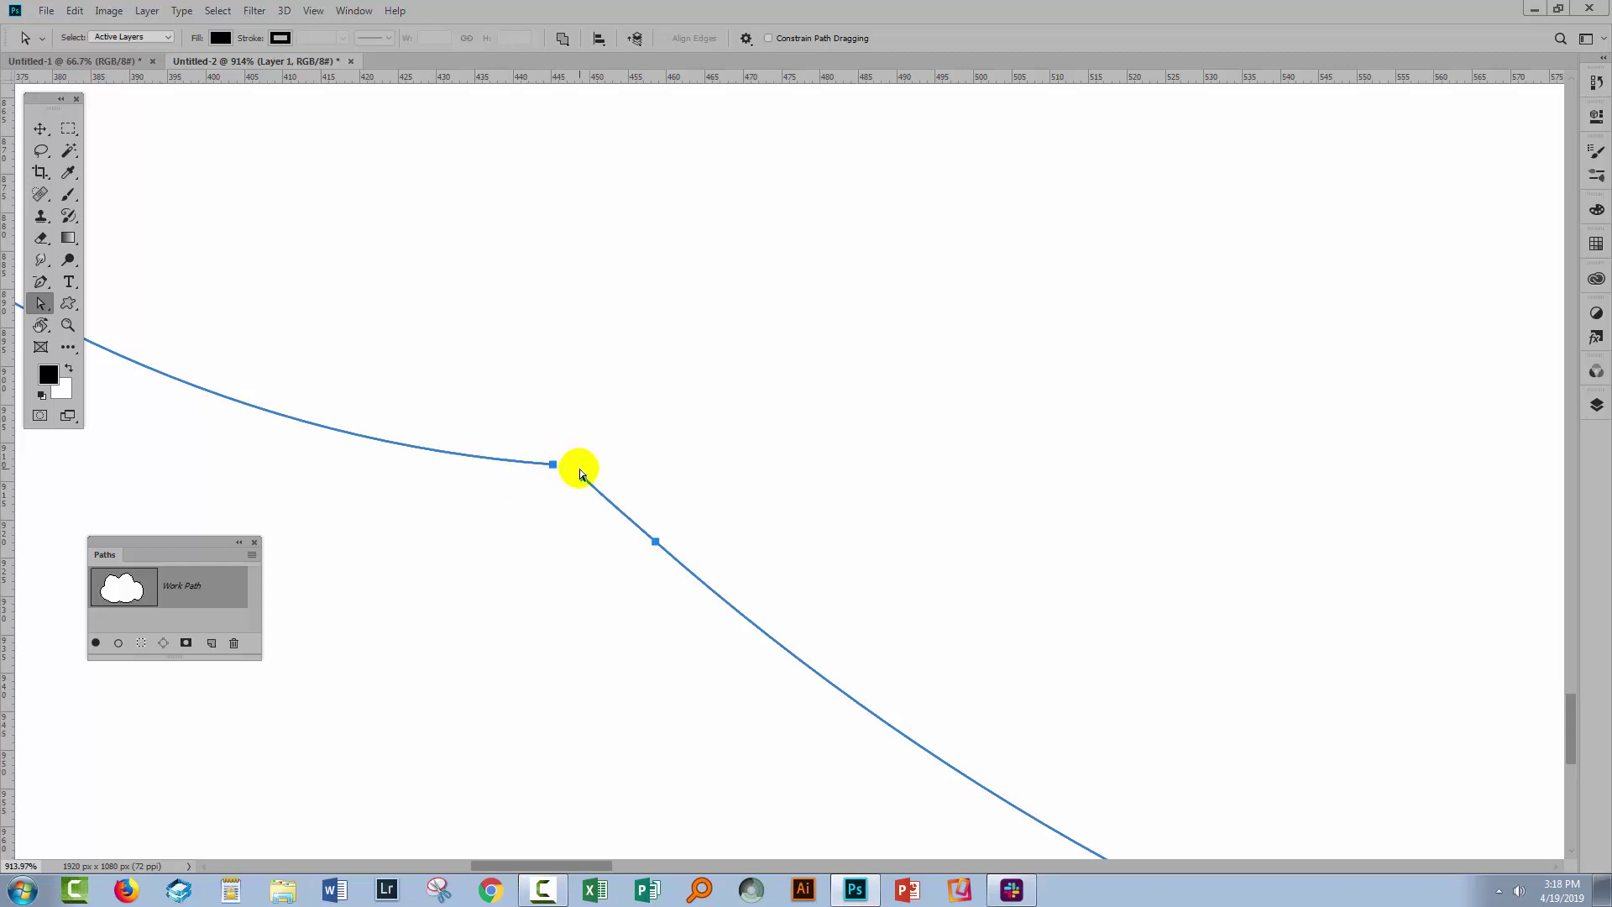
shift+click(580, 472)
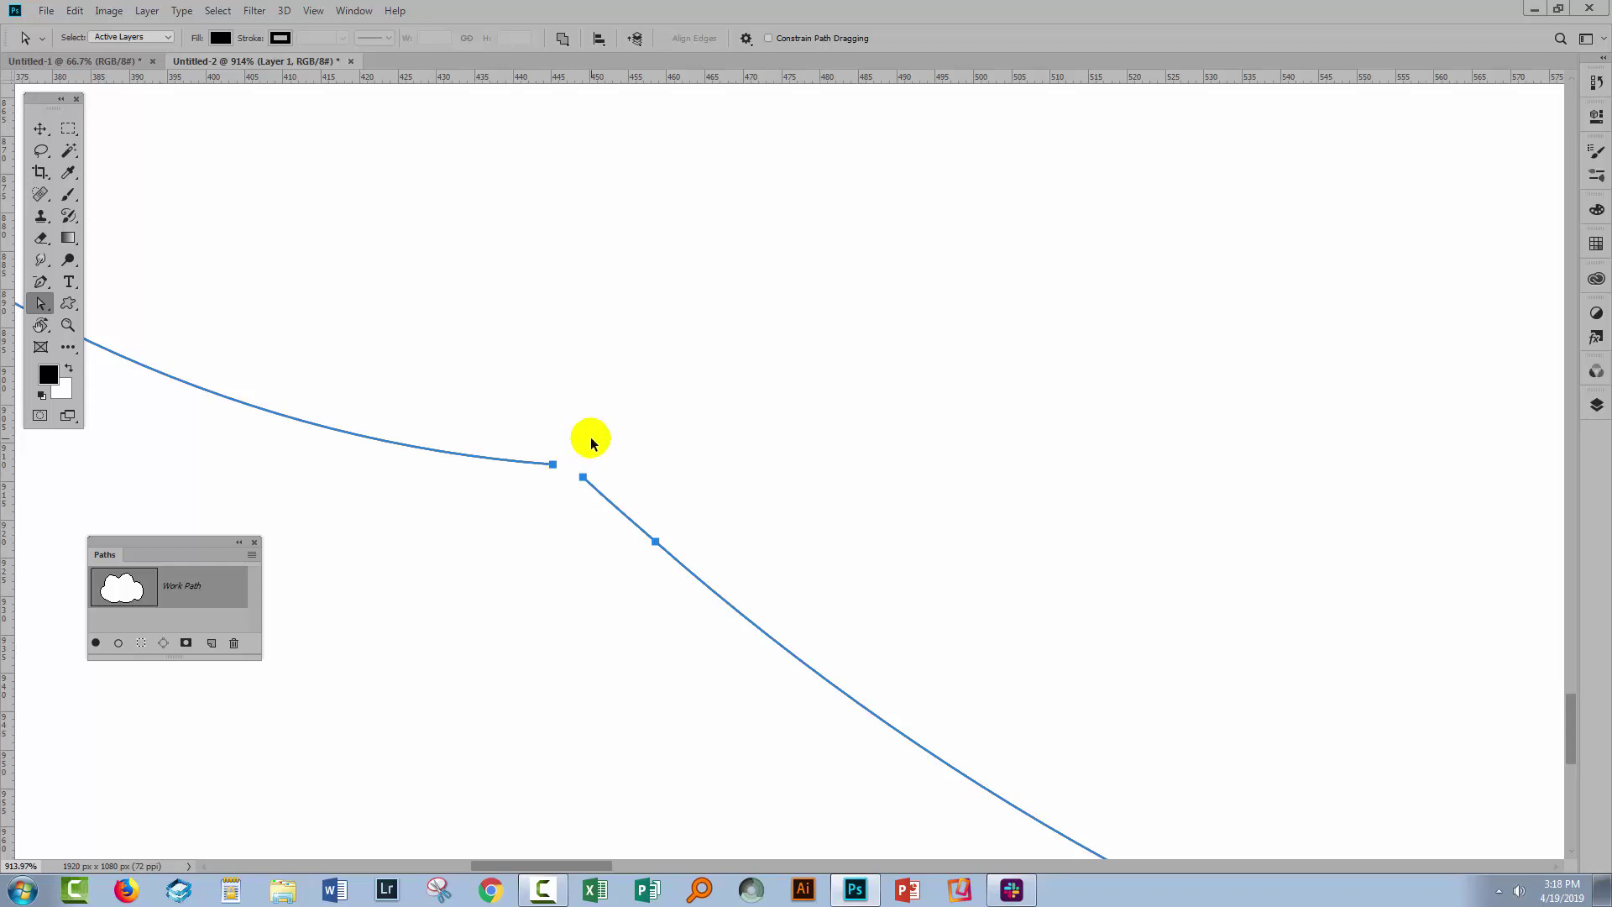
- Stroke the opened cloud path with the 21 px brush, then deselect the path and close the Paths panel
key(ctrl+0)
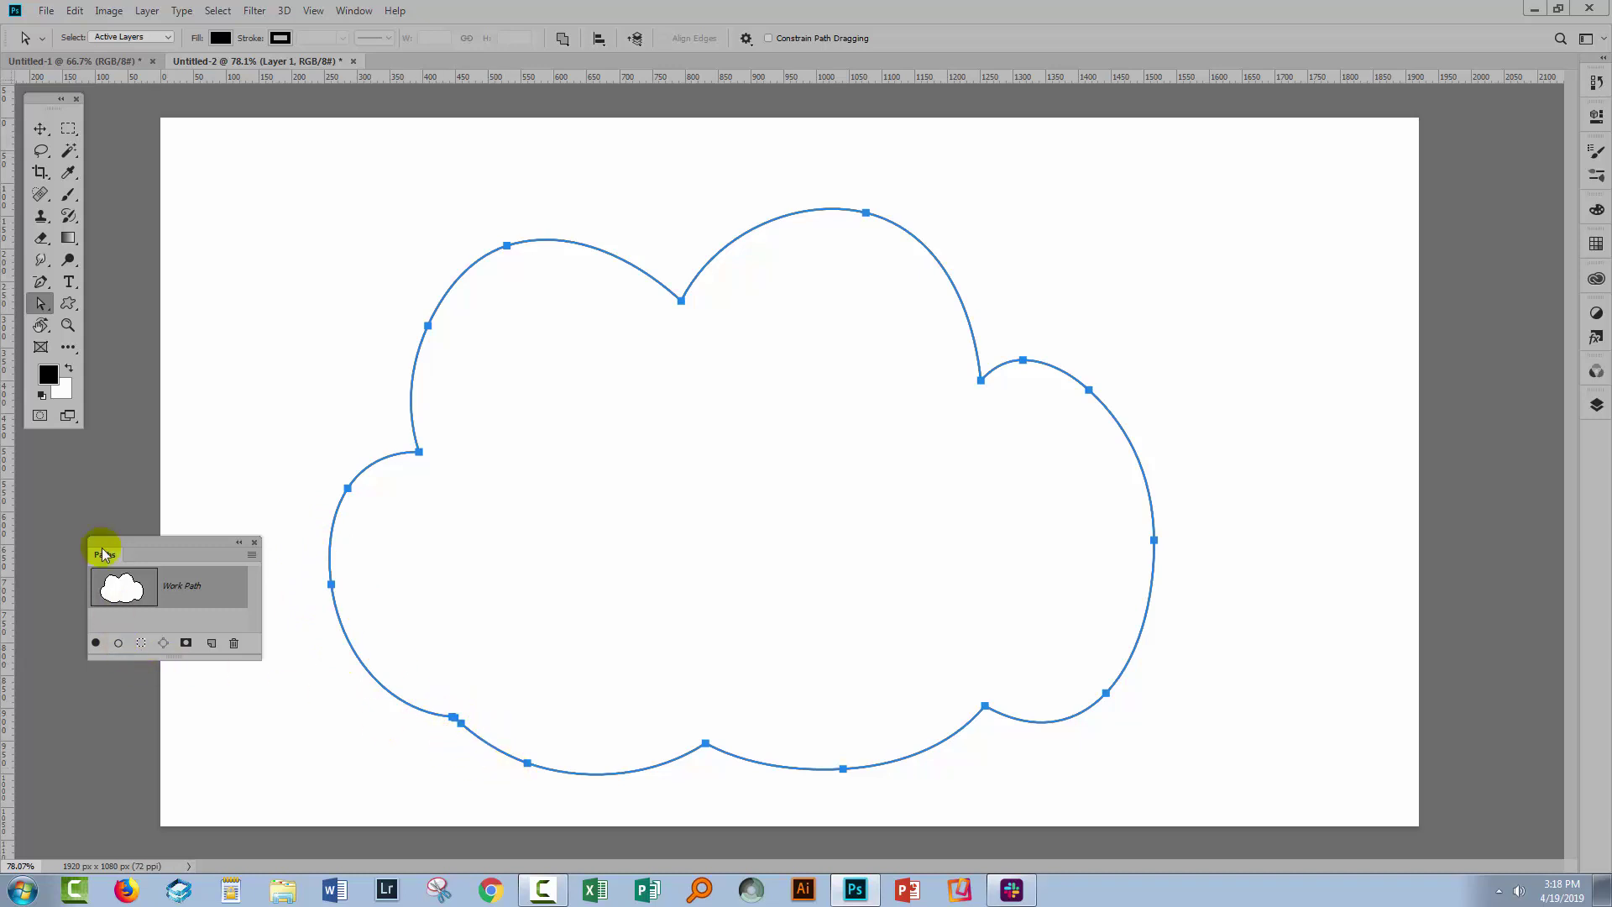
click(70, 194)
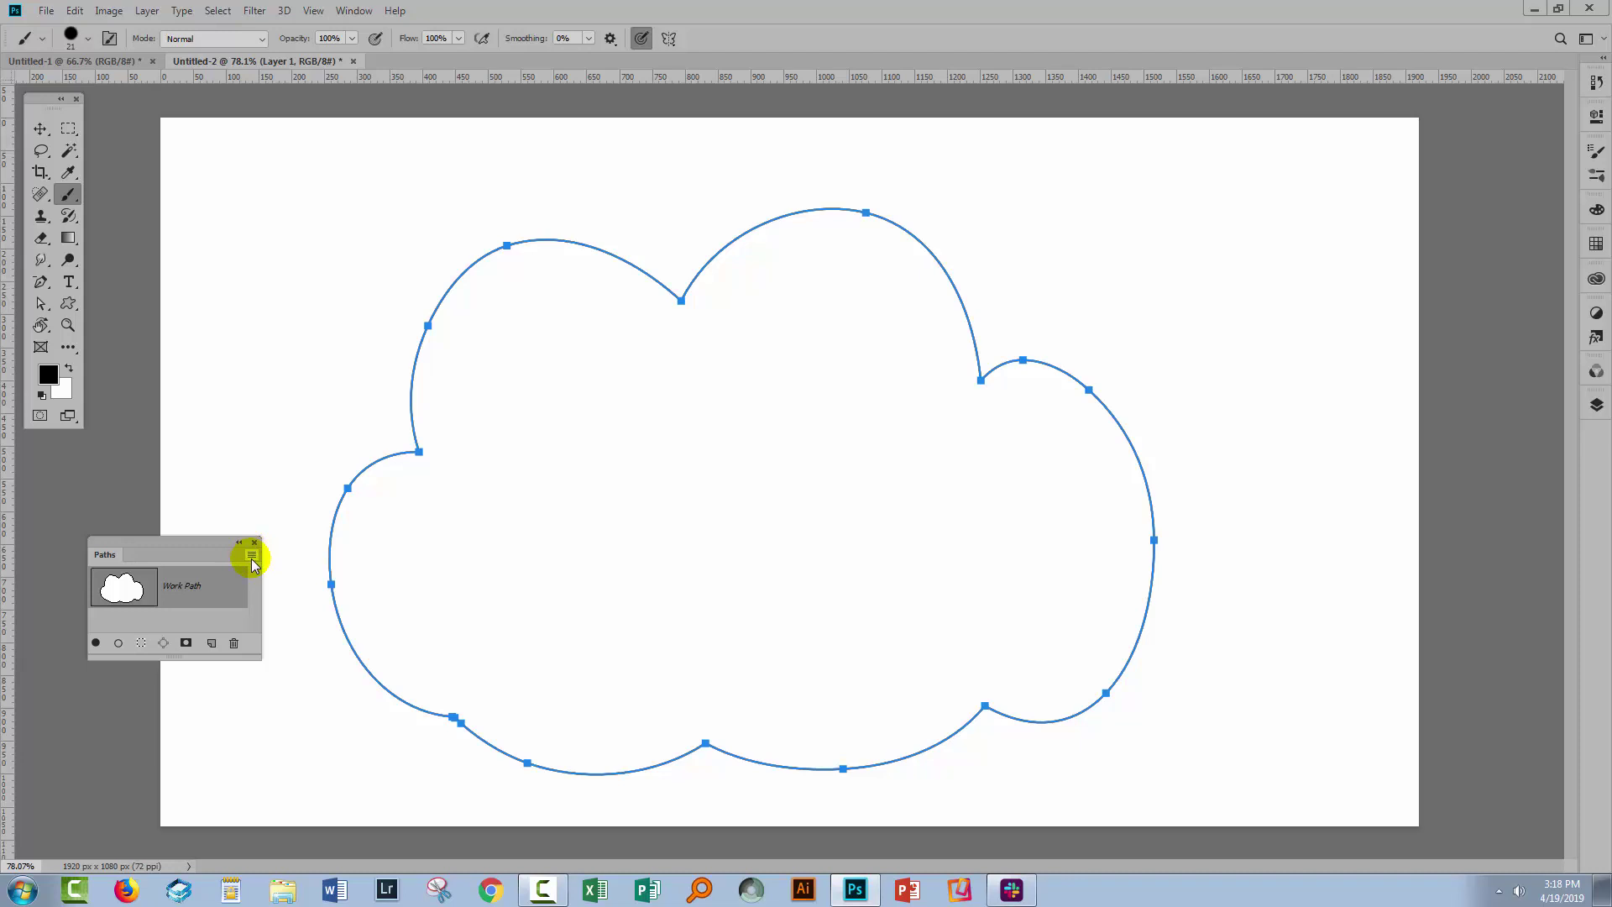
click(120, 644)
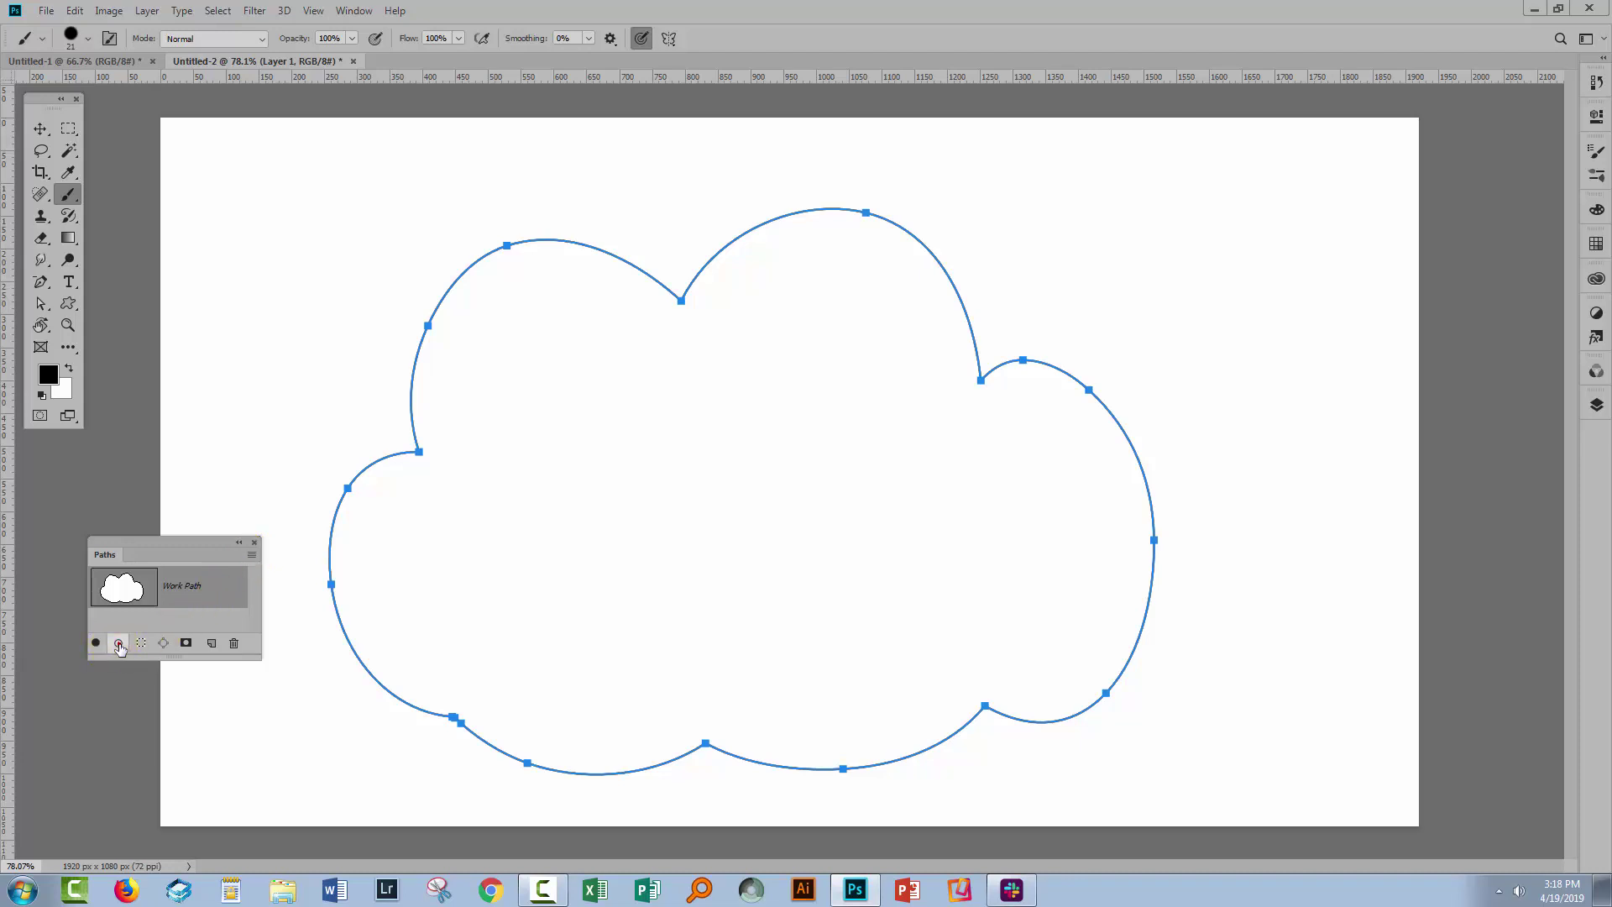
click(134, 622)
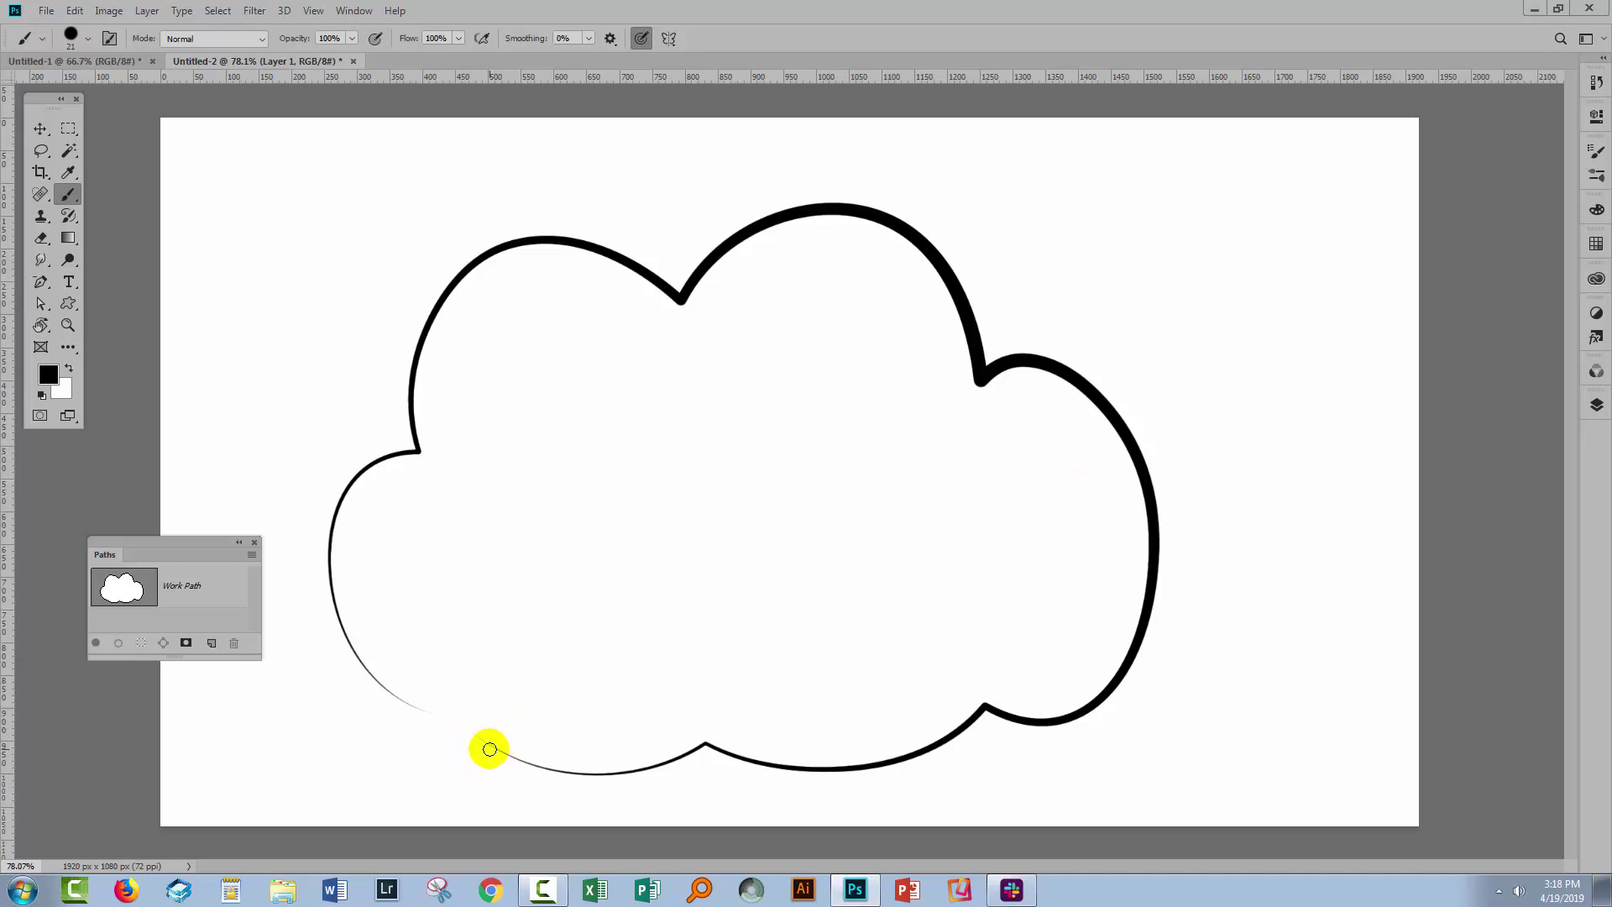
click(255, 542)
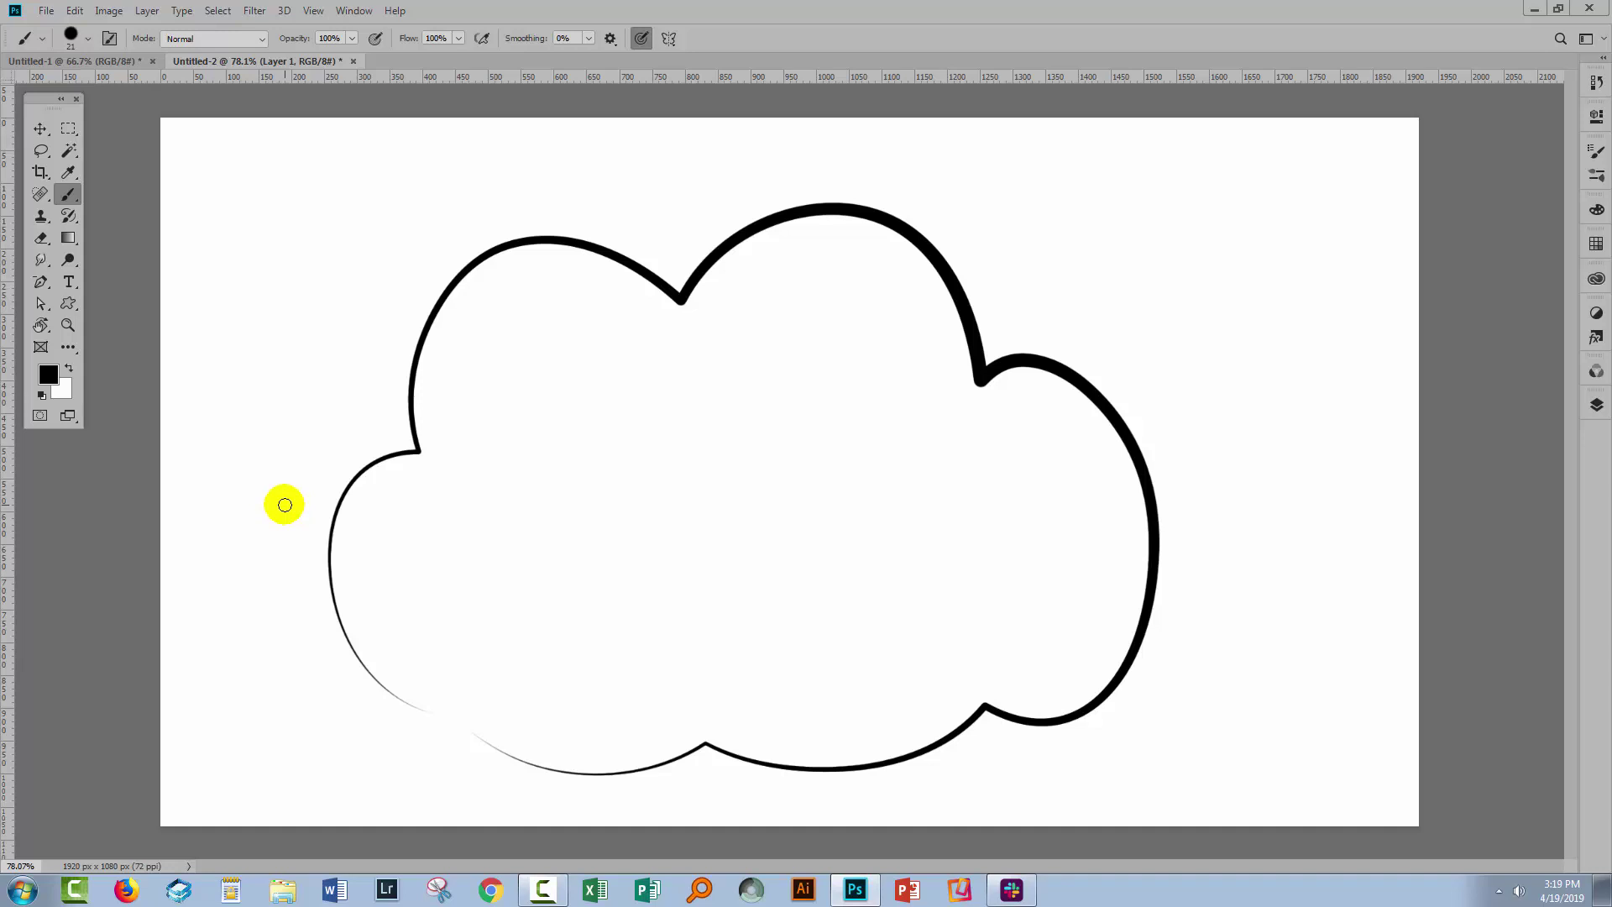
- Create a new blank 1920 × 1080 px document at 72 ppi
click(39, 10)
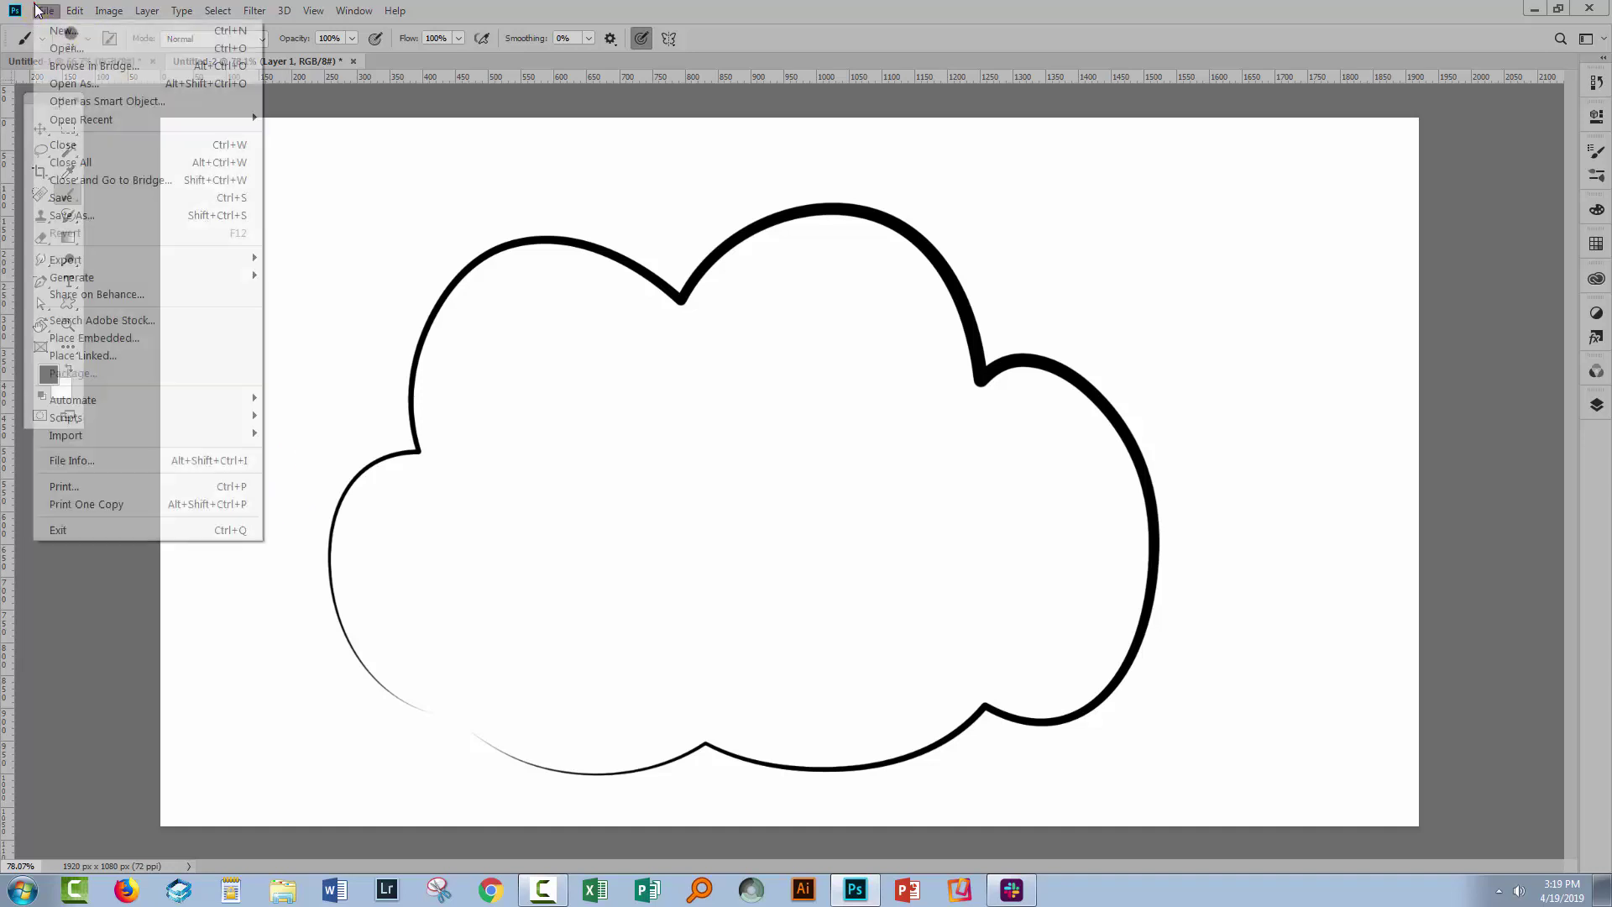
click(63, 31)
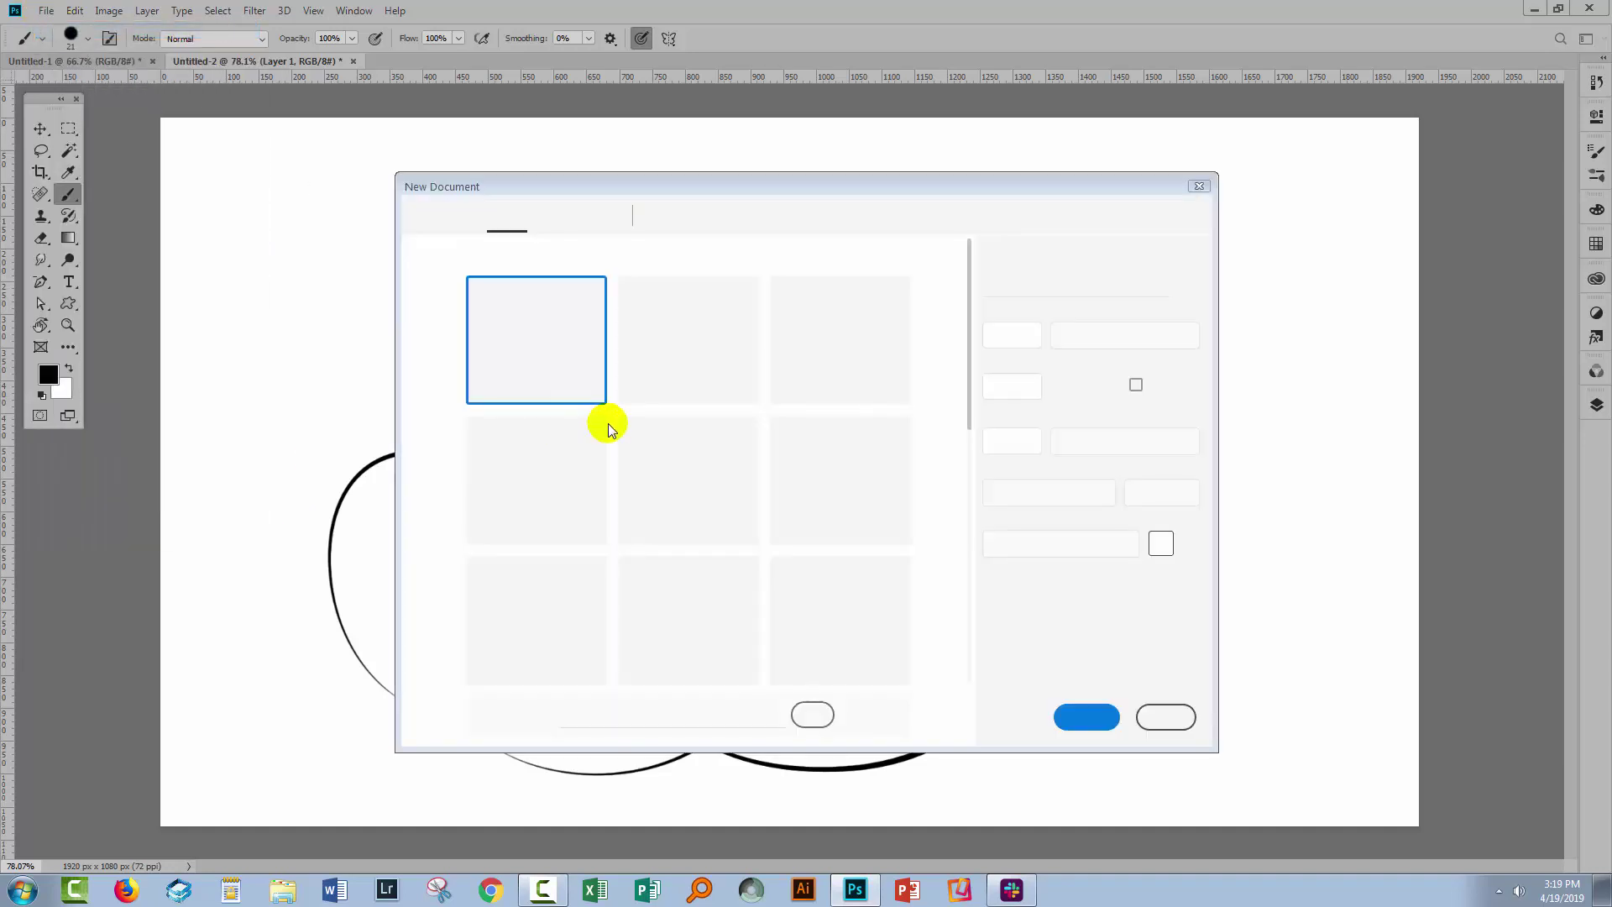
click(1084, 718)
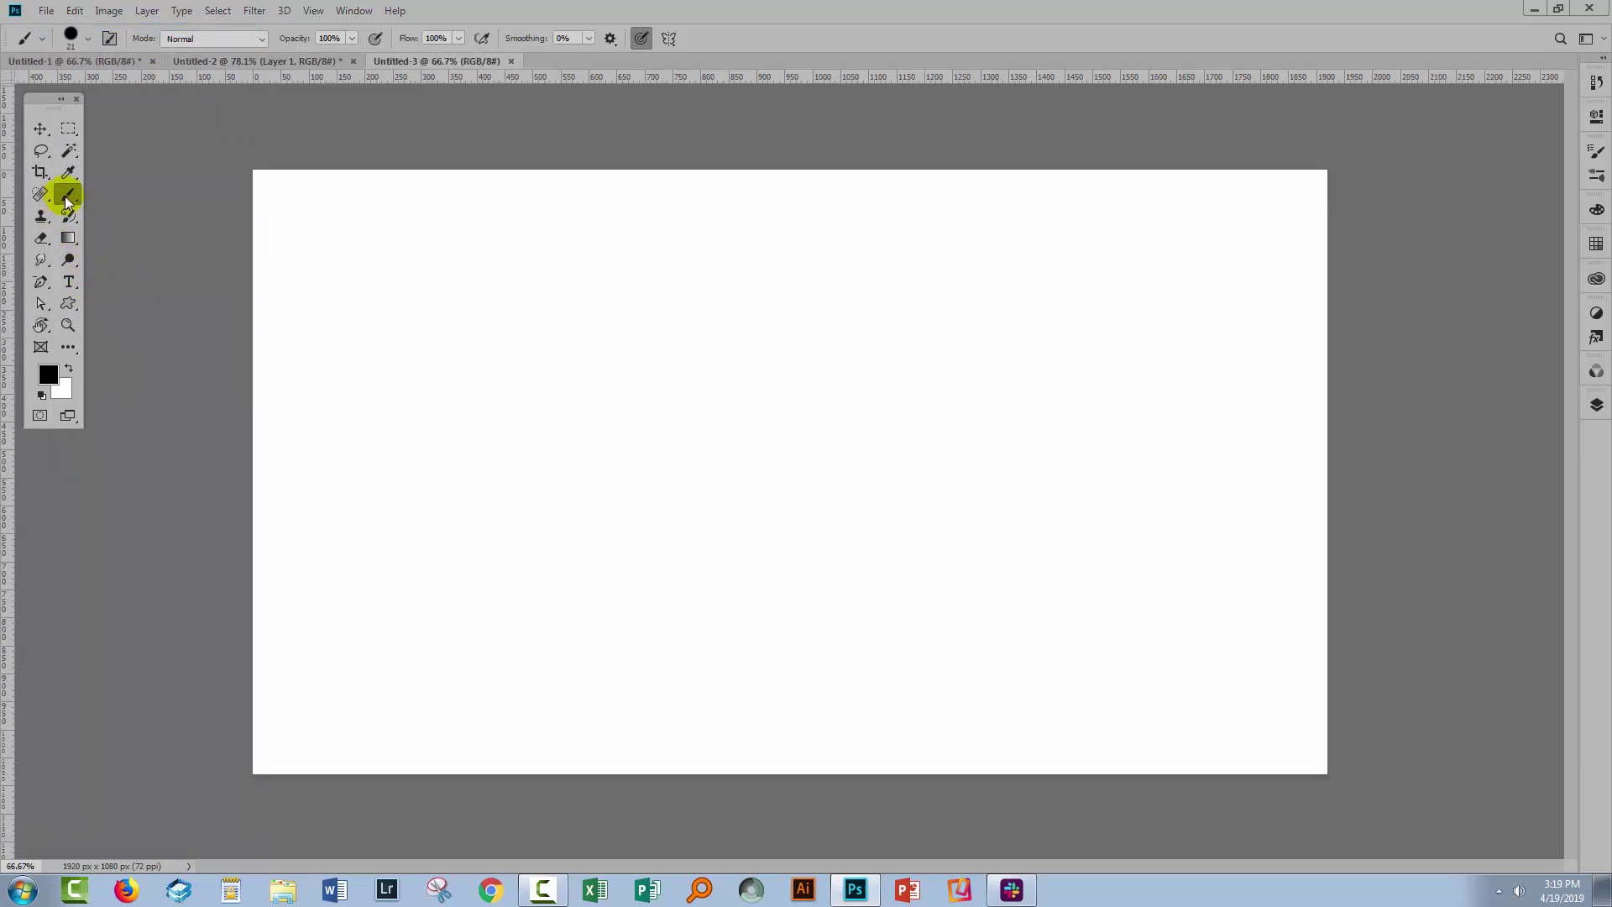
- Open the brush settings, float them over the canvas, and put the brush presets list away
click(108, 39)
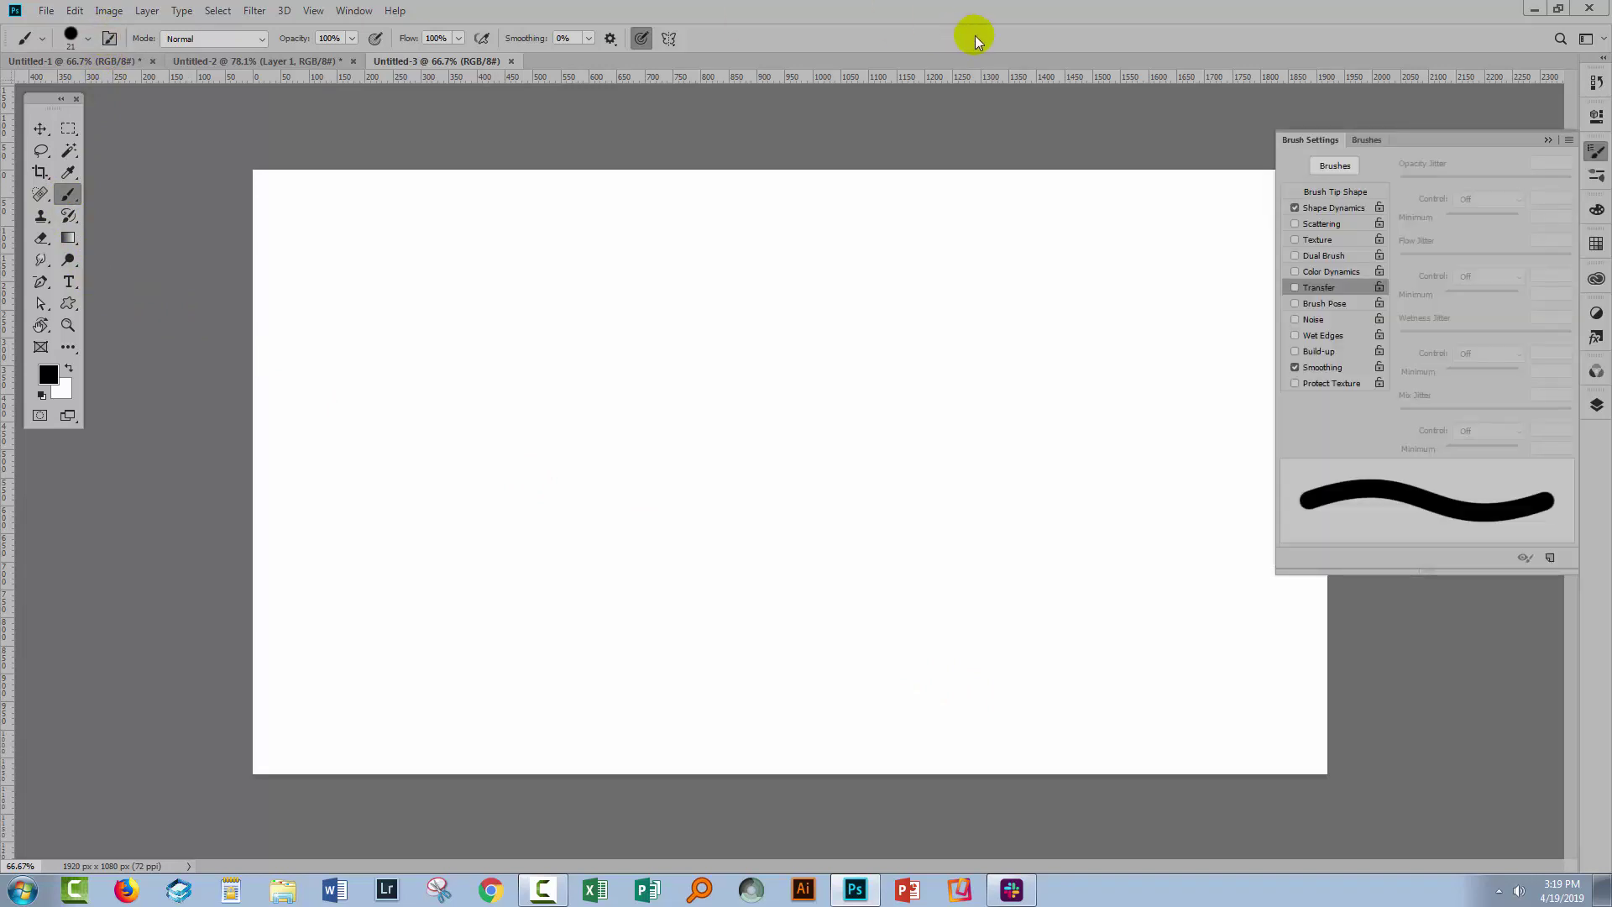
drag(1287, 144, 757, 314)
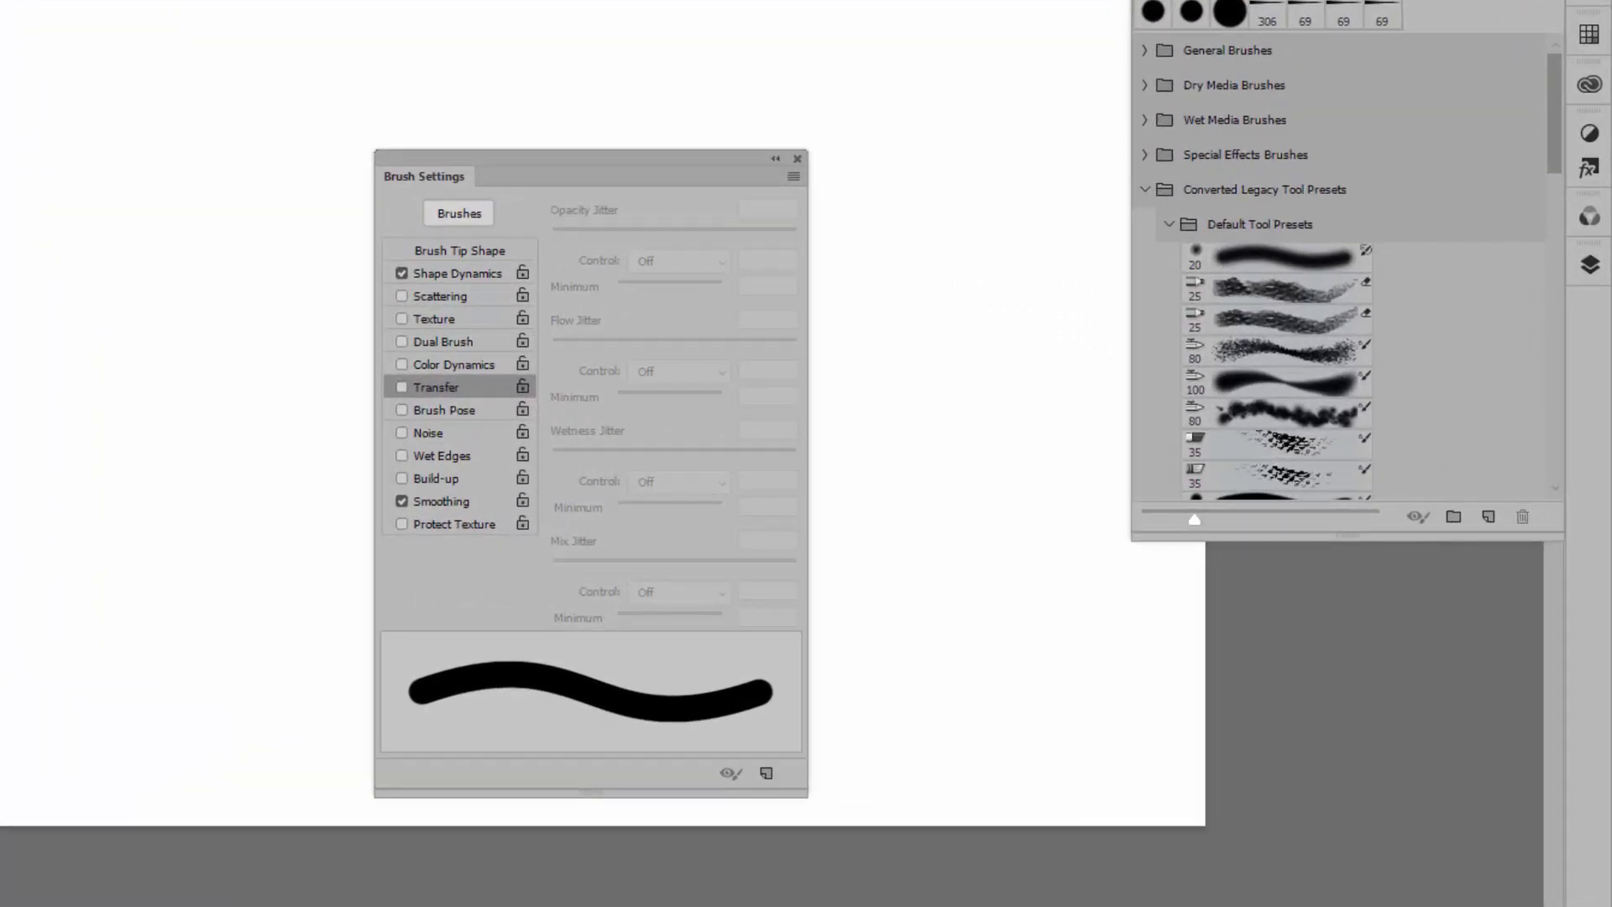
click(863, 397)
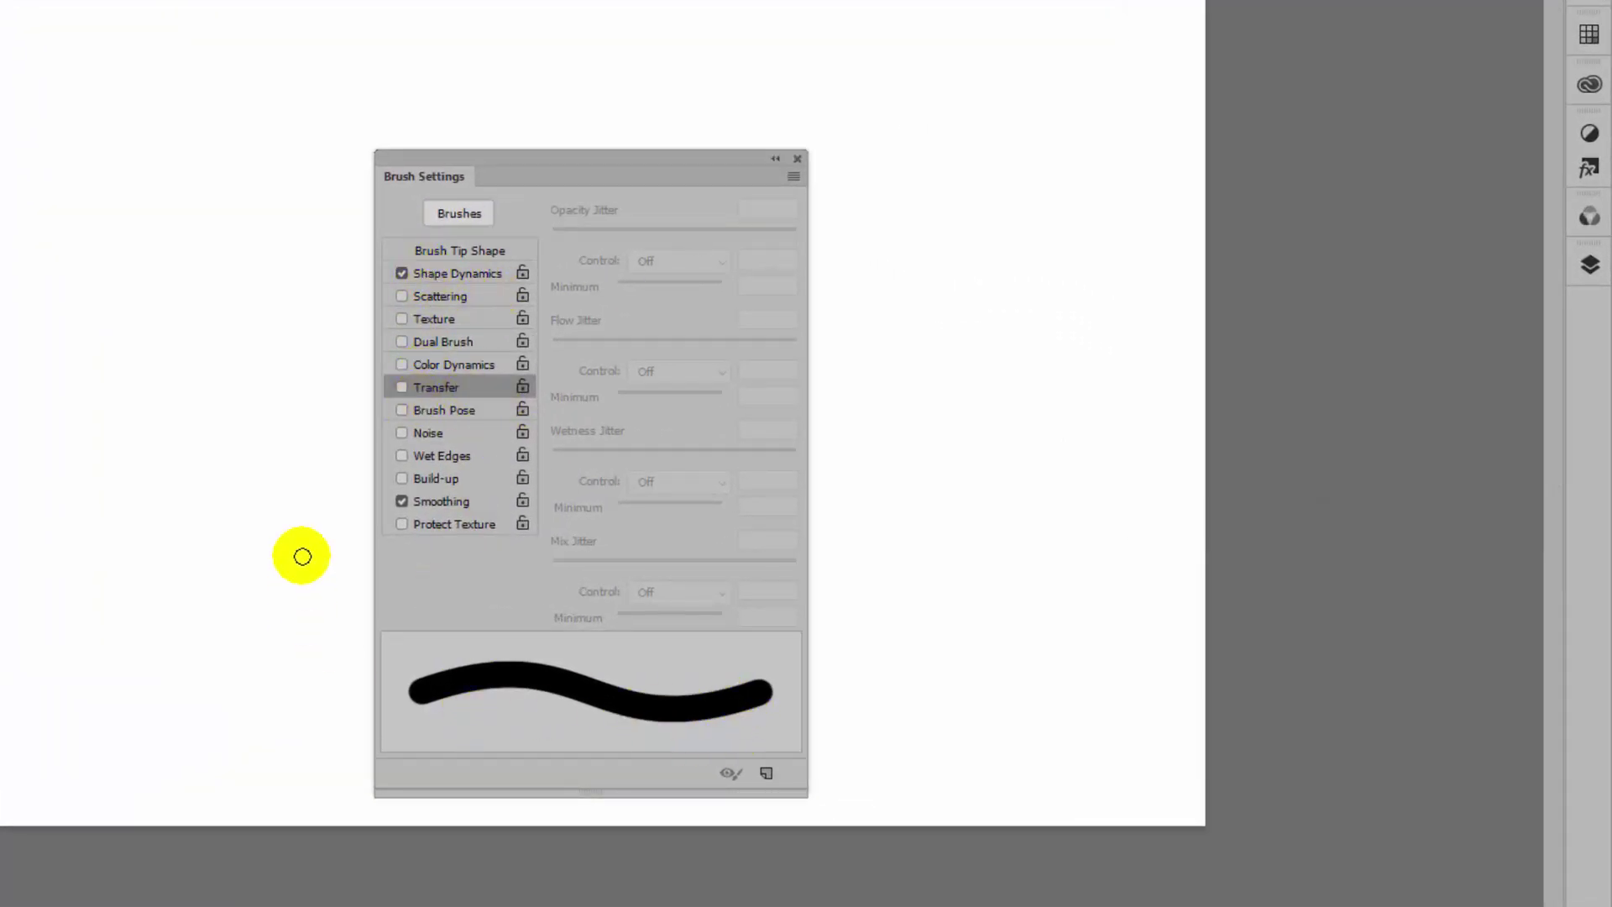
- In Shape Dynamics, set the brush size control to Fade with 100 steps and the minimum diameter to 0%
click(454, 271)
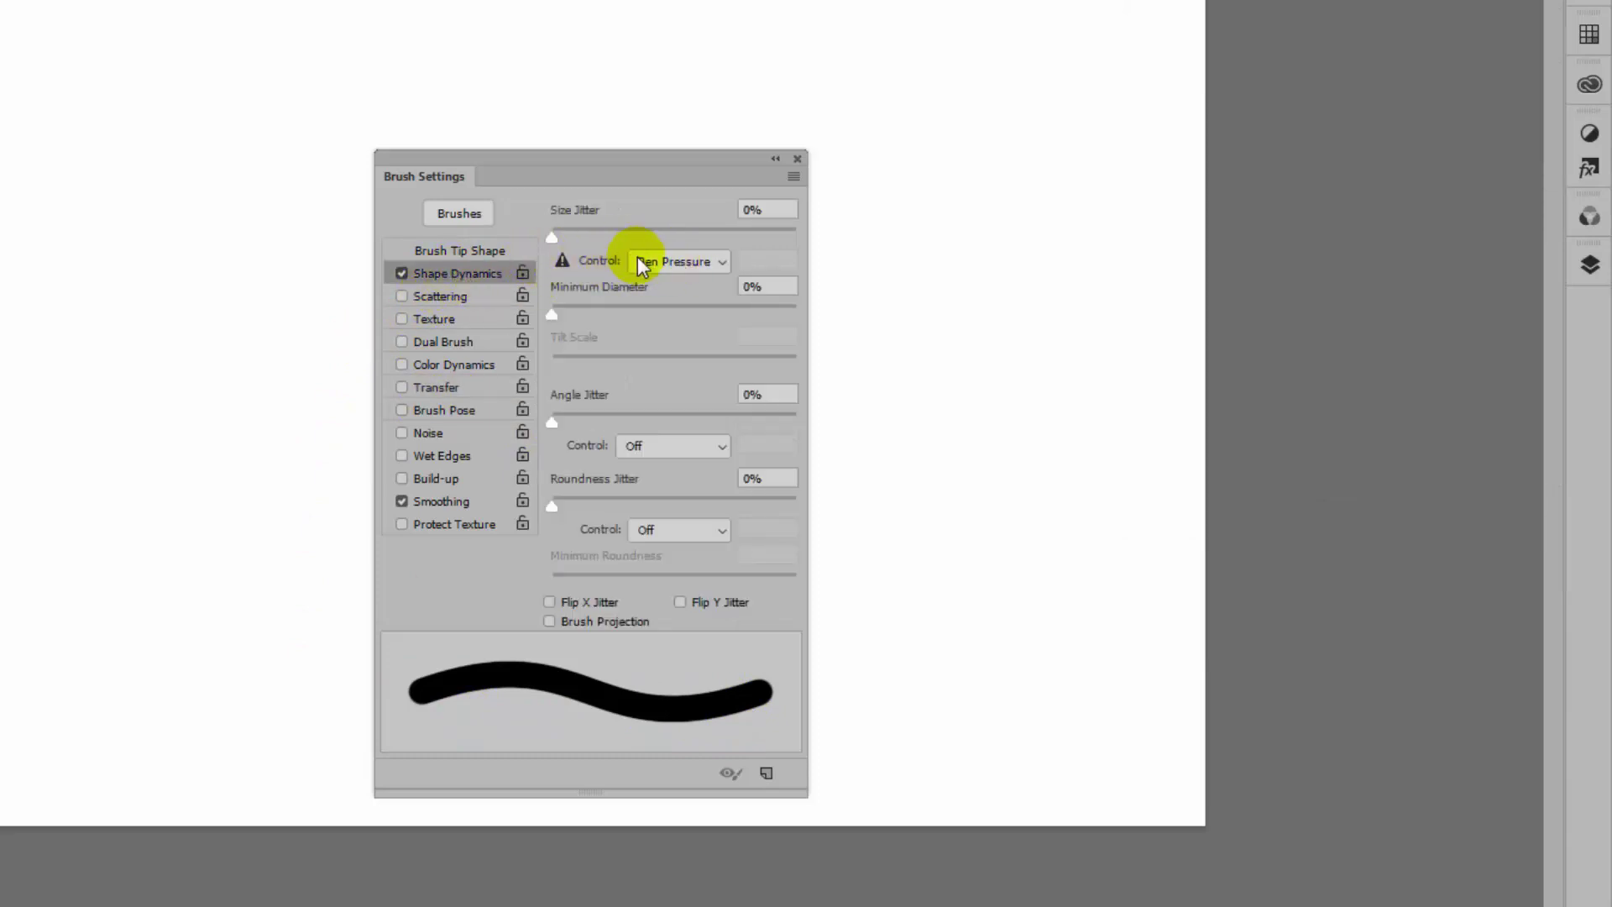
click(677, 261)
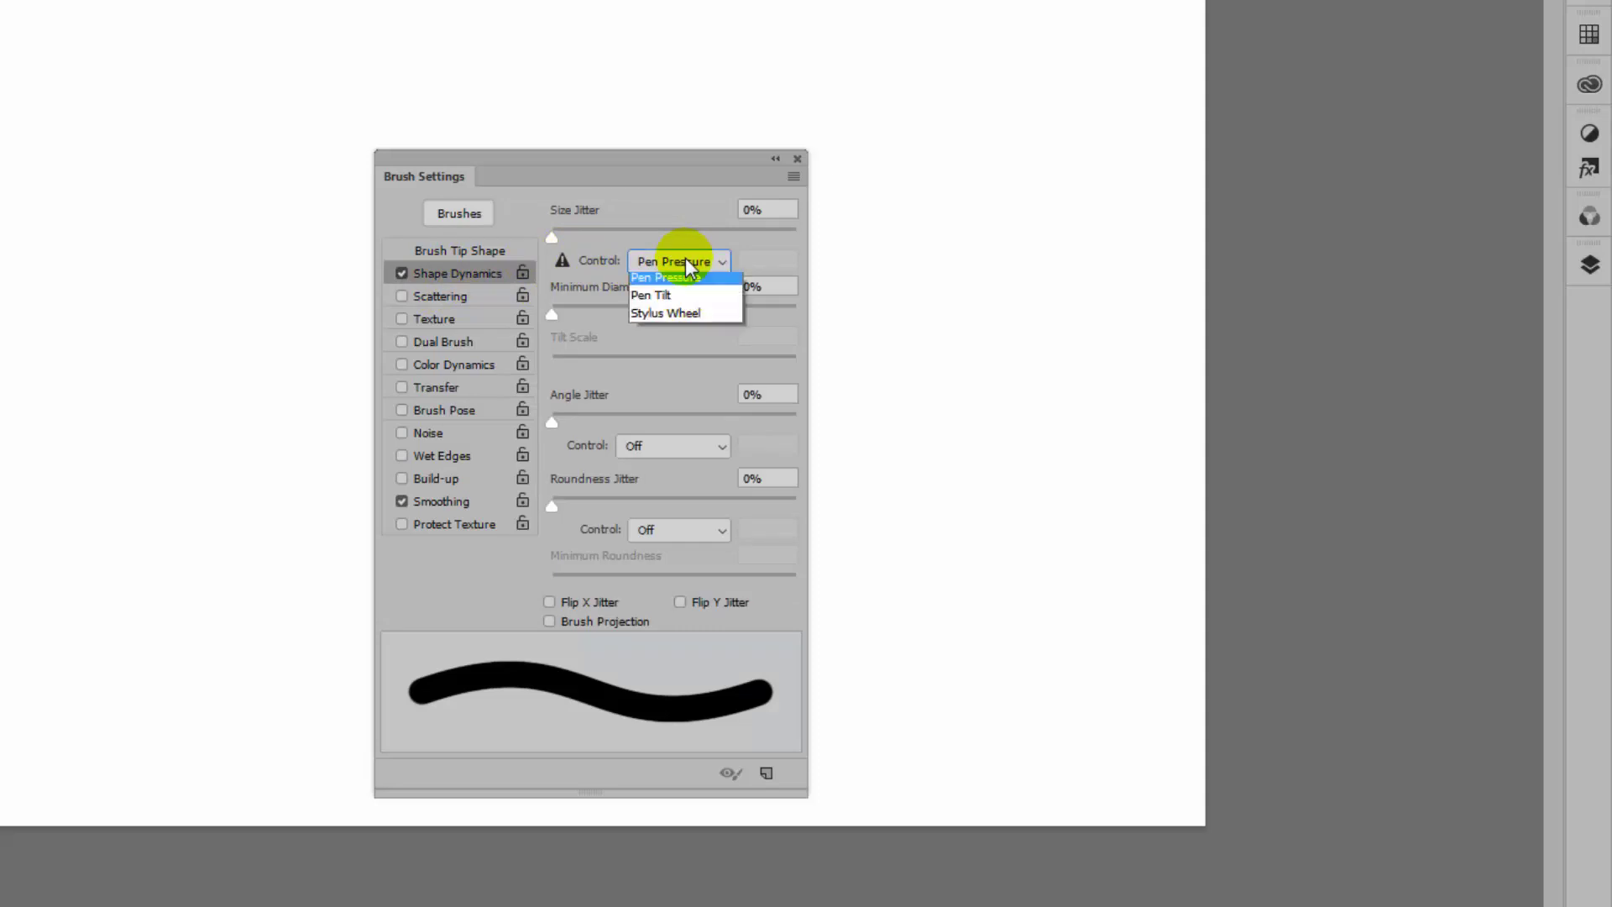
click(664, 299)
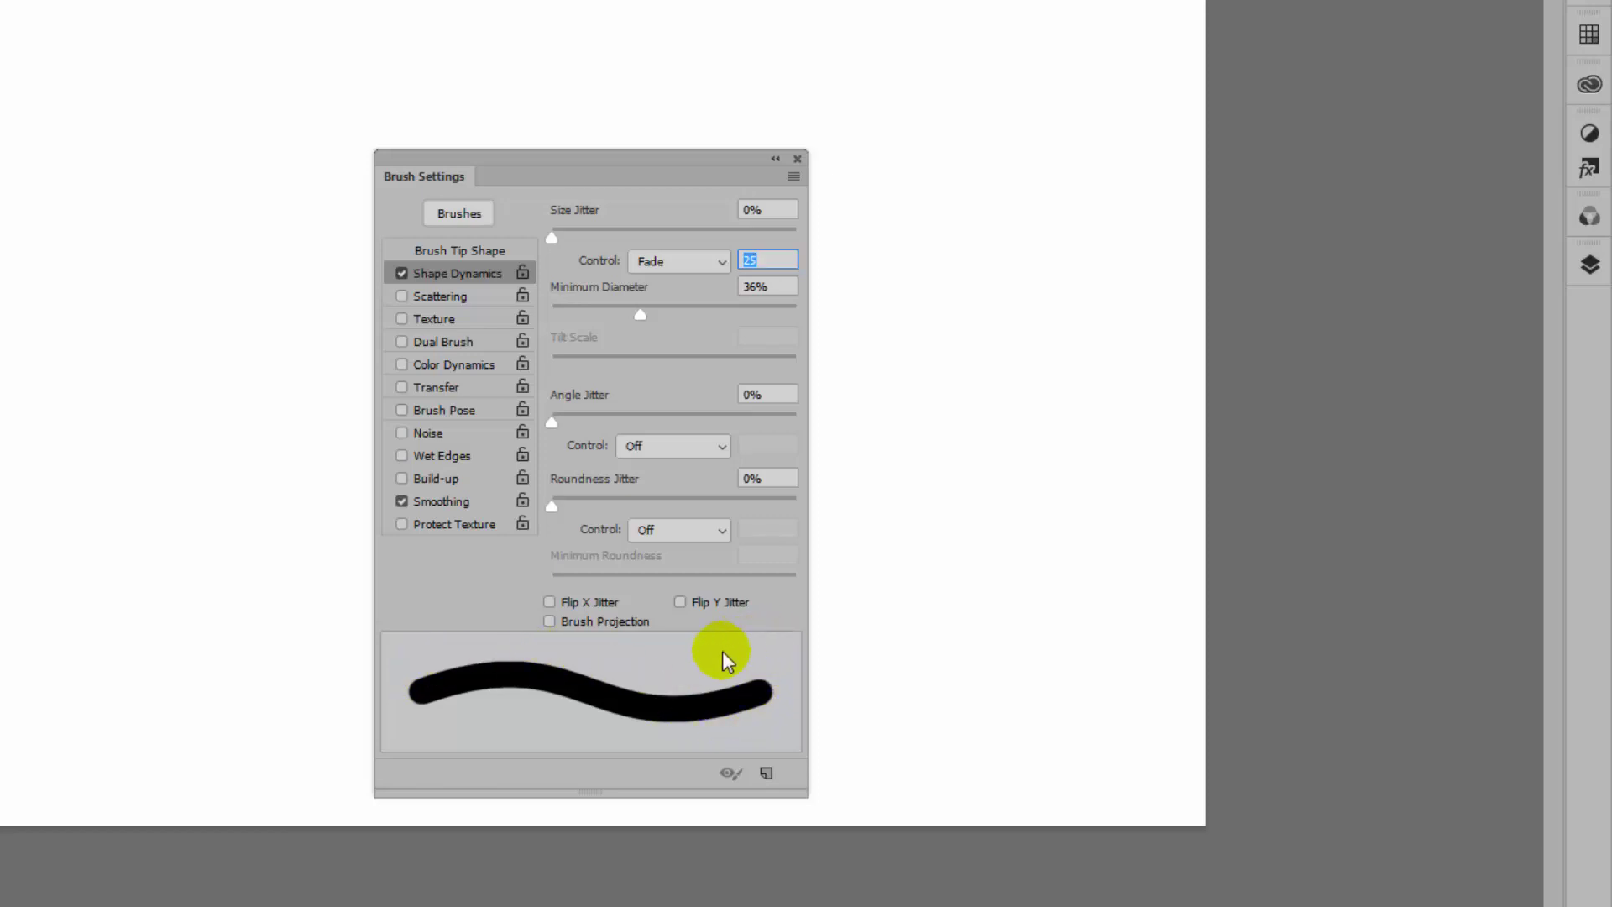
drag(721, 289, 690, 290)
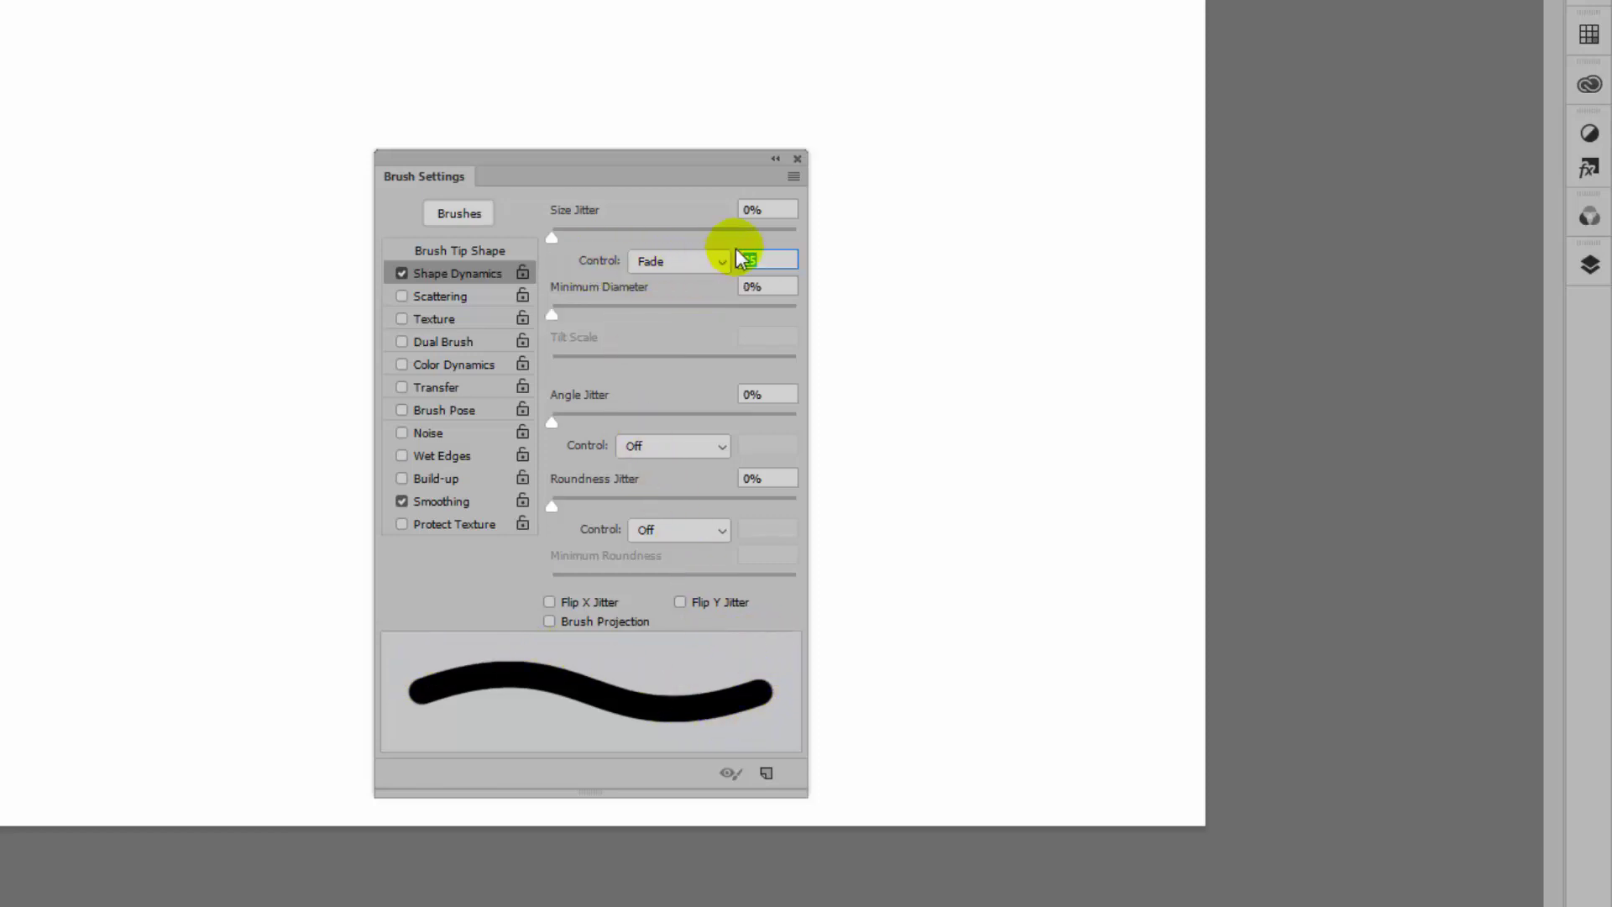
double_click(771, 259)
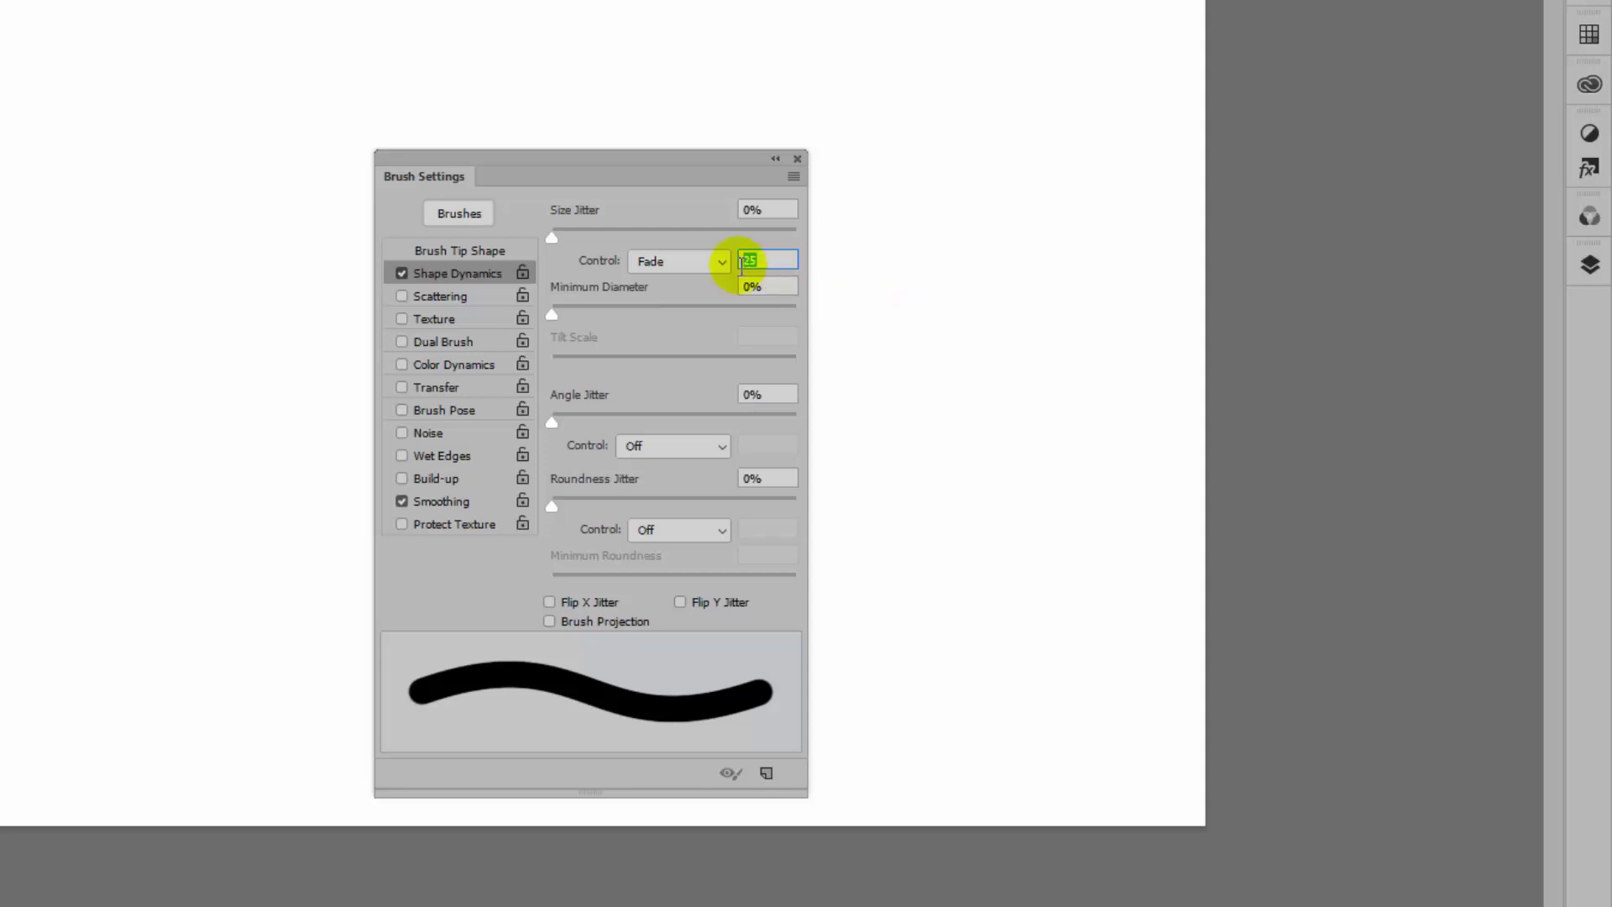
text(00)
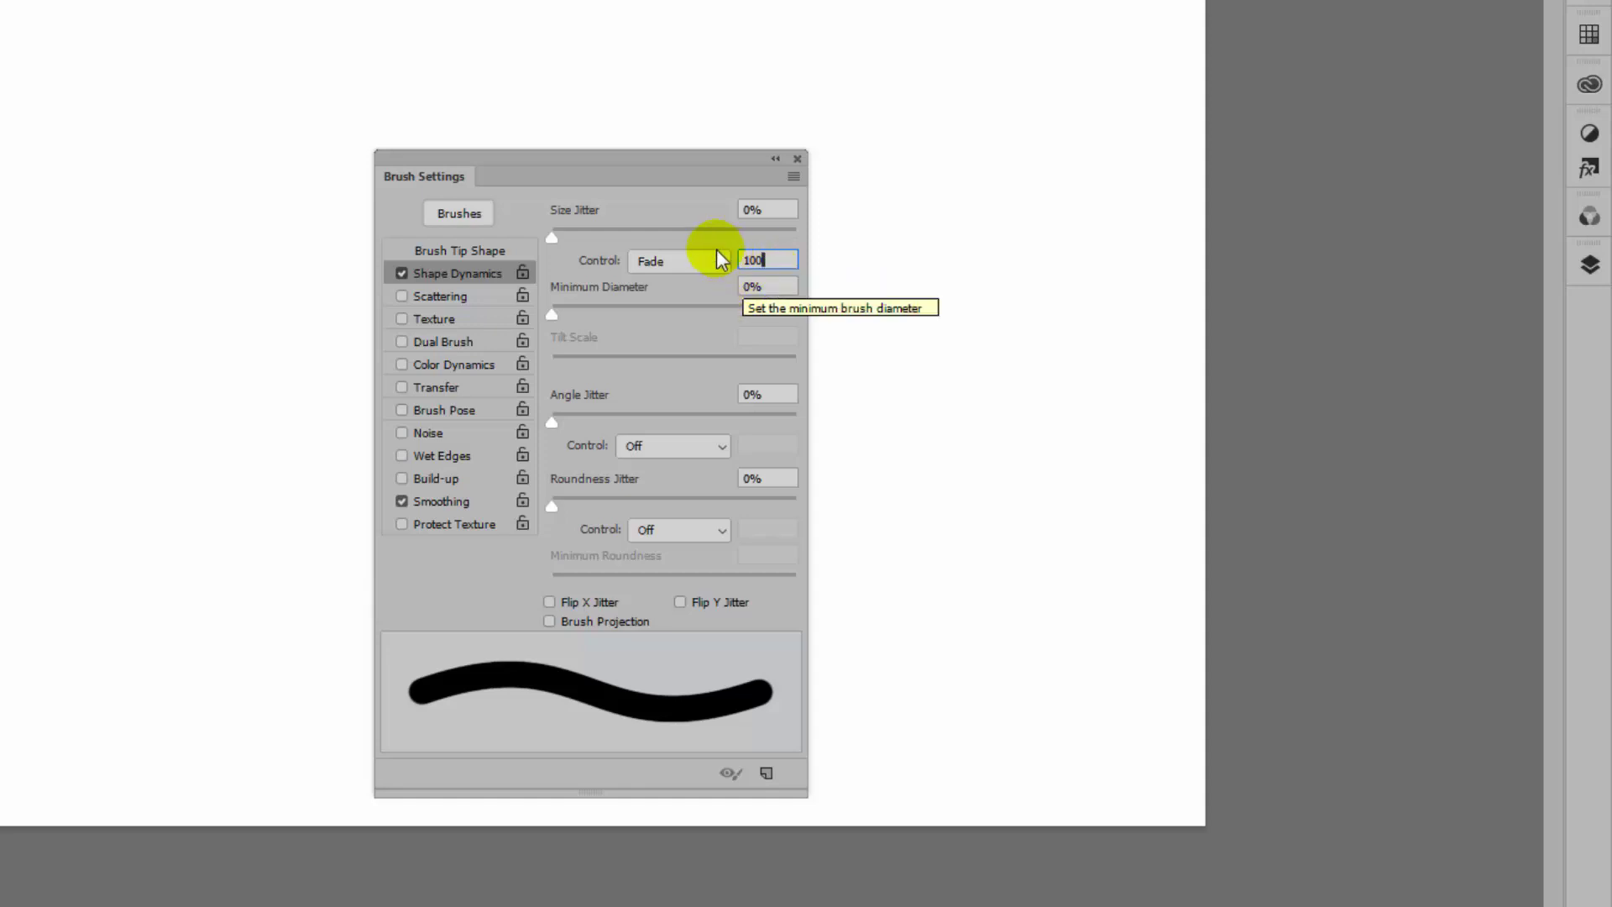
- Move the brush settings aside and paint a test stroke about 600 px long in the canvas's upper left area
drag(699, 243, 1170, 224)
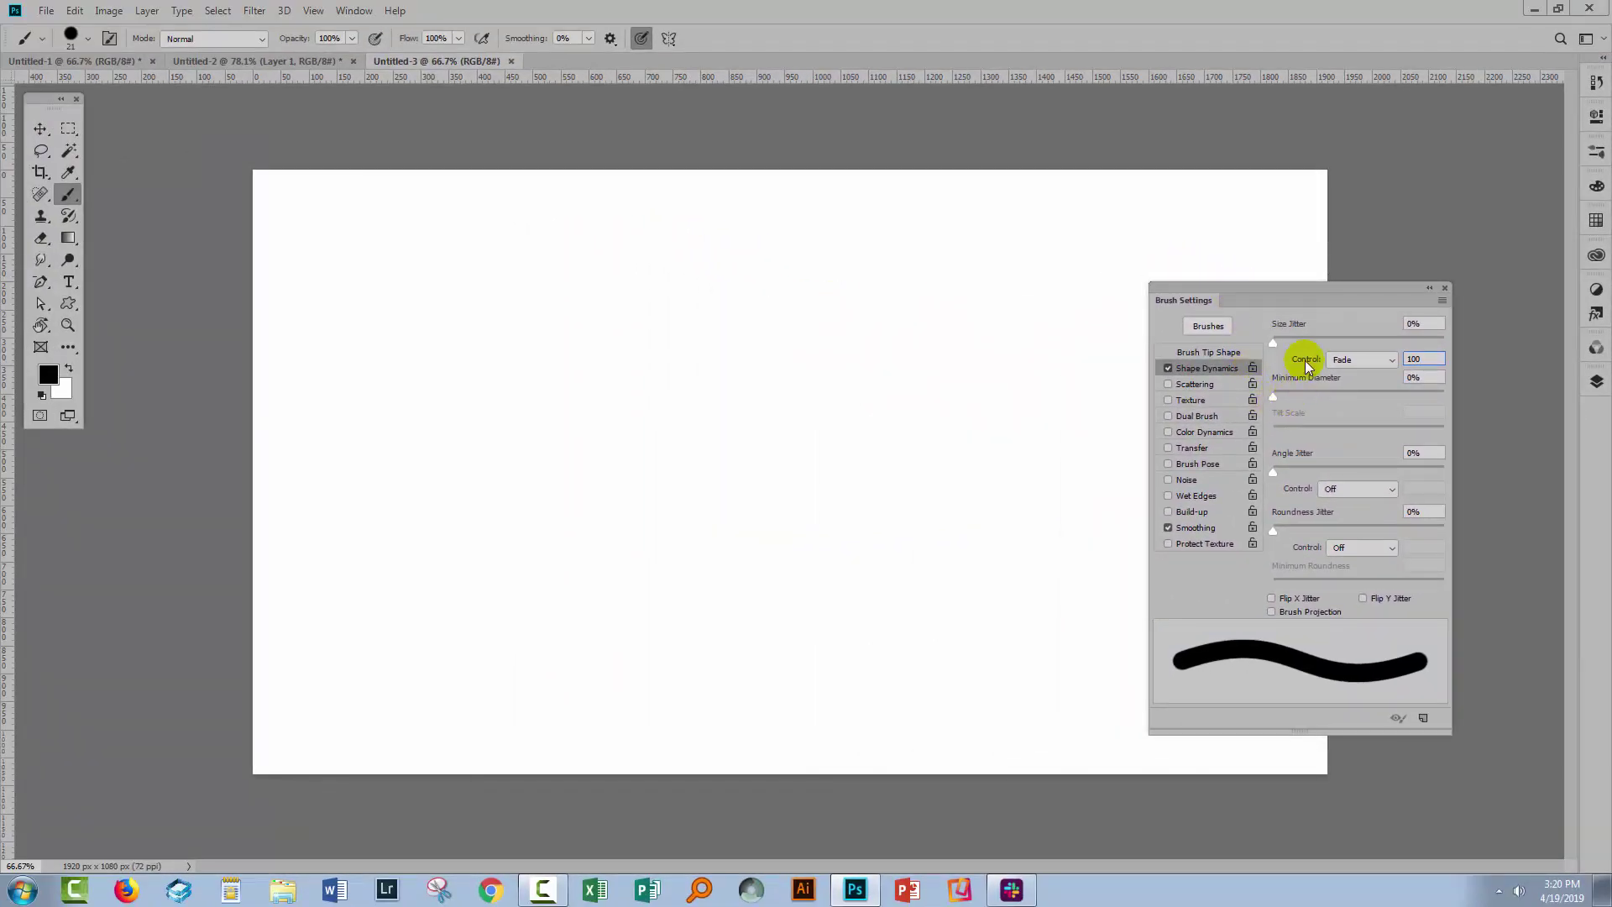
key(Return)
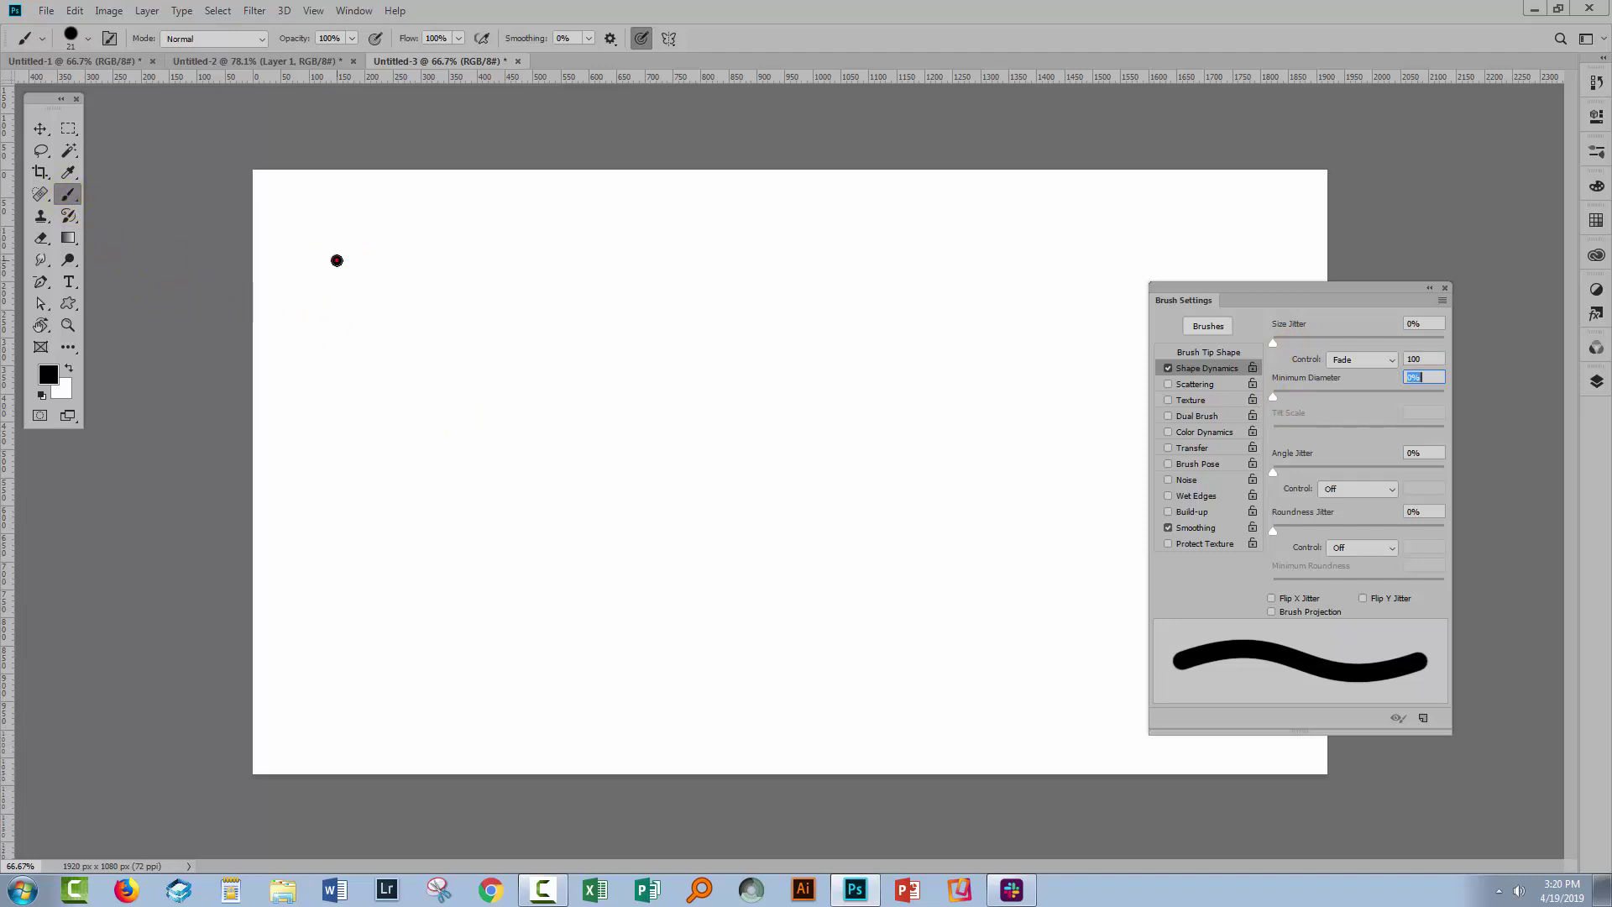
drag(336, 260, 663, 275)
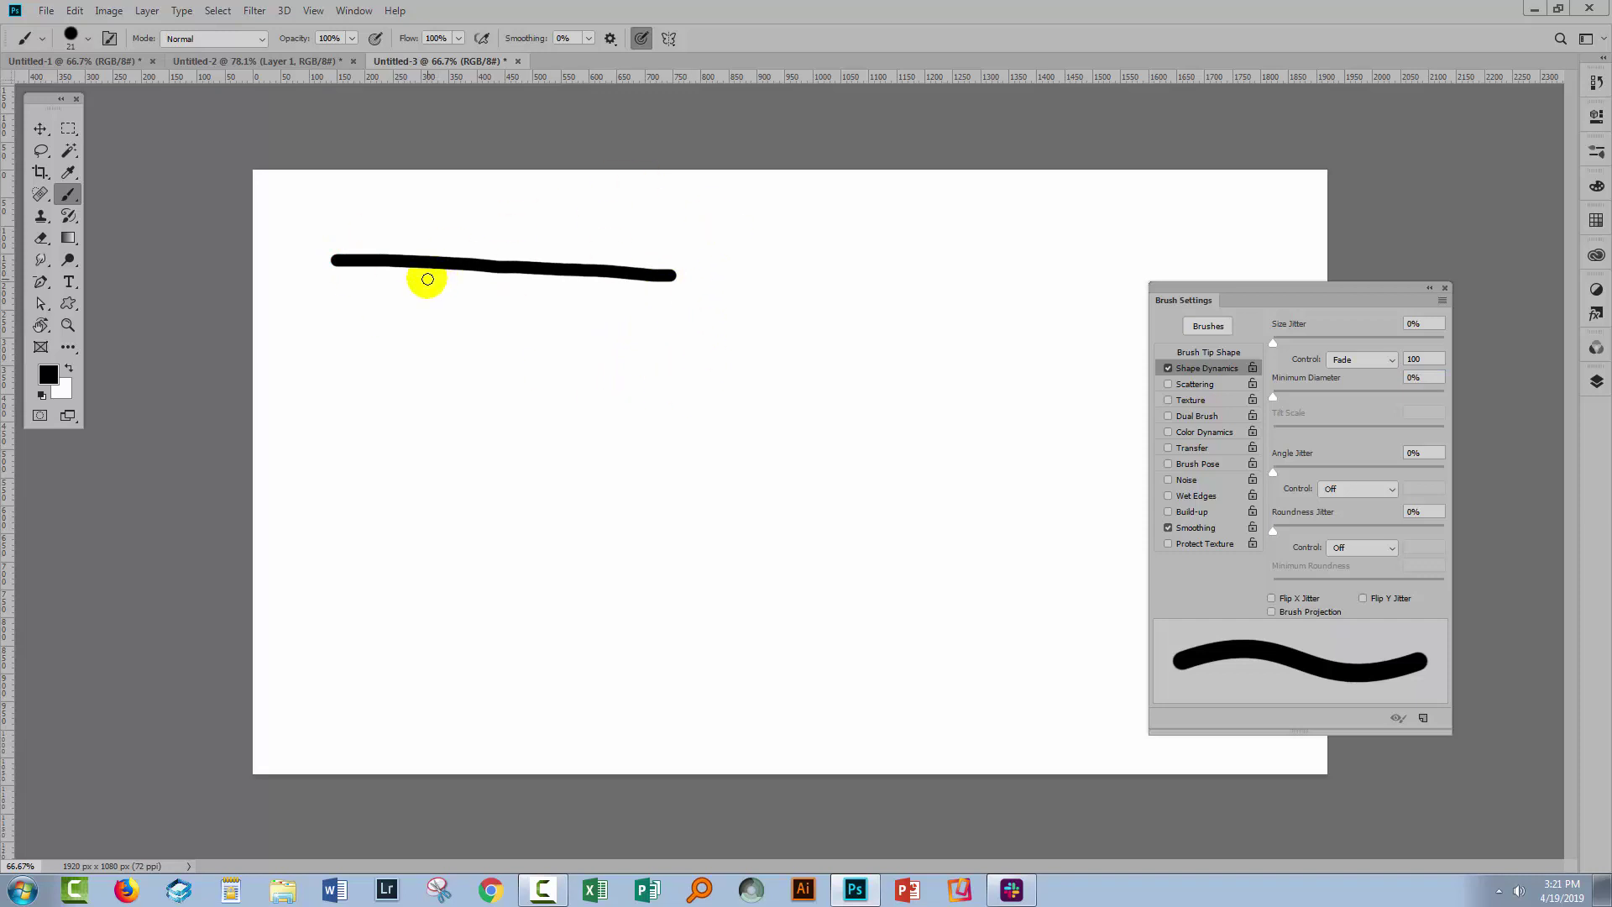
- Turn off the pressure-for-size override, re-enable Shape Dynamics with size control Fade, and paint two test strokes about 100 px long below the first
click(643, 39)
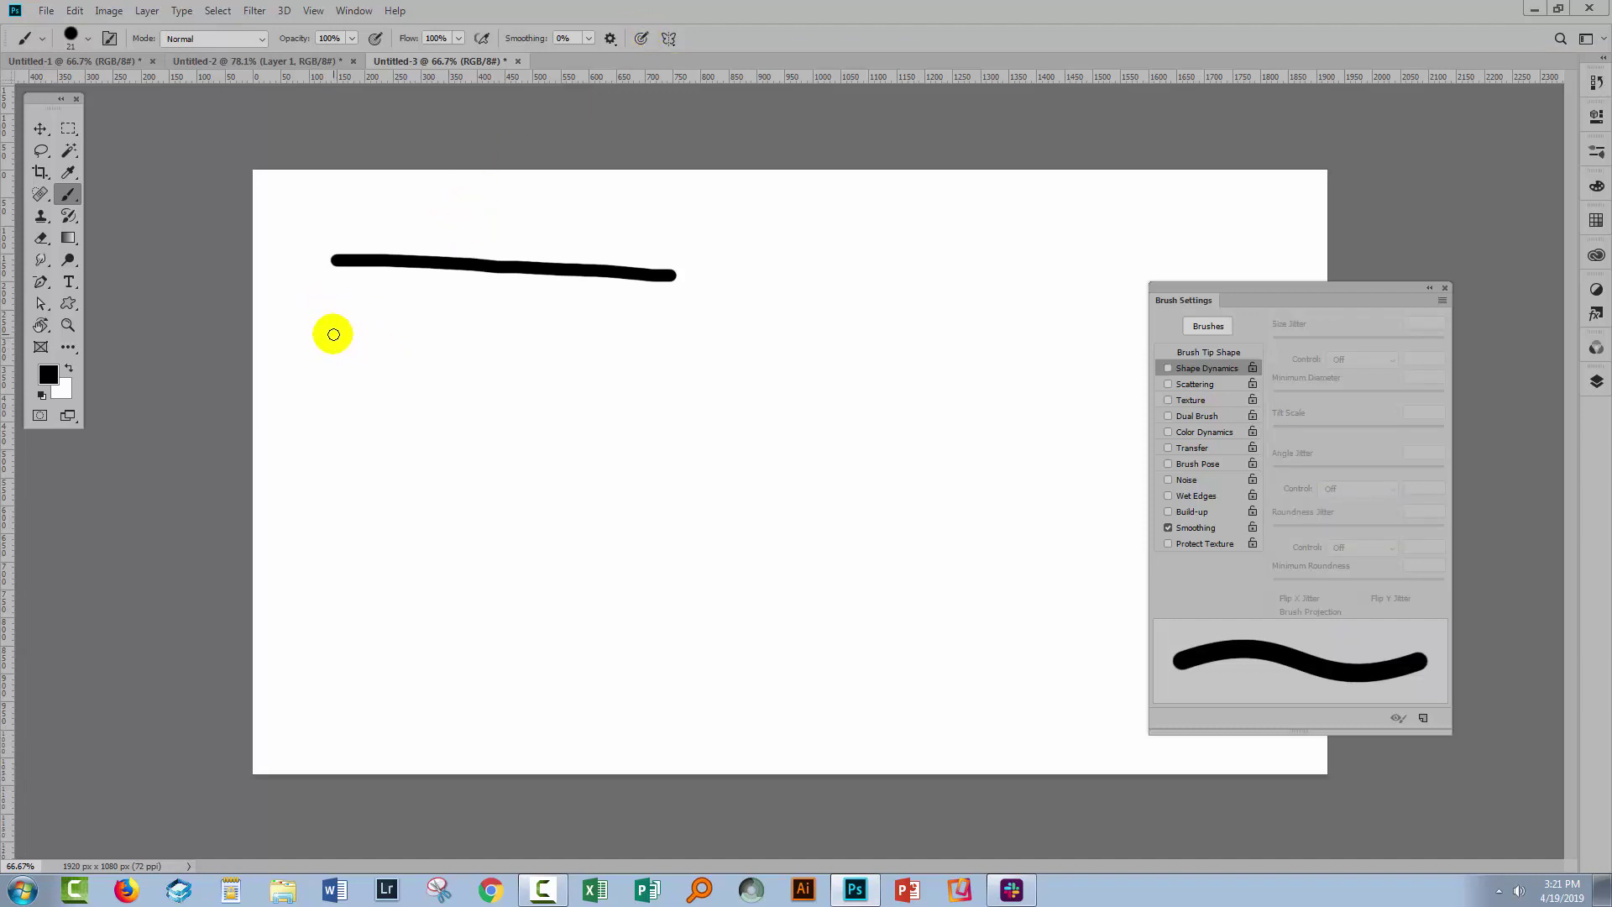
click(1211, 368)
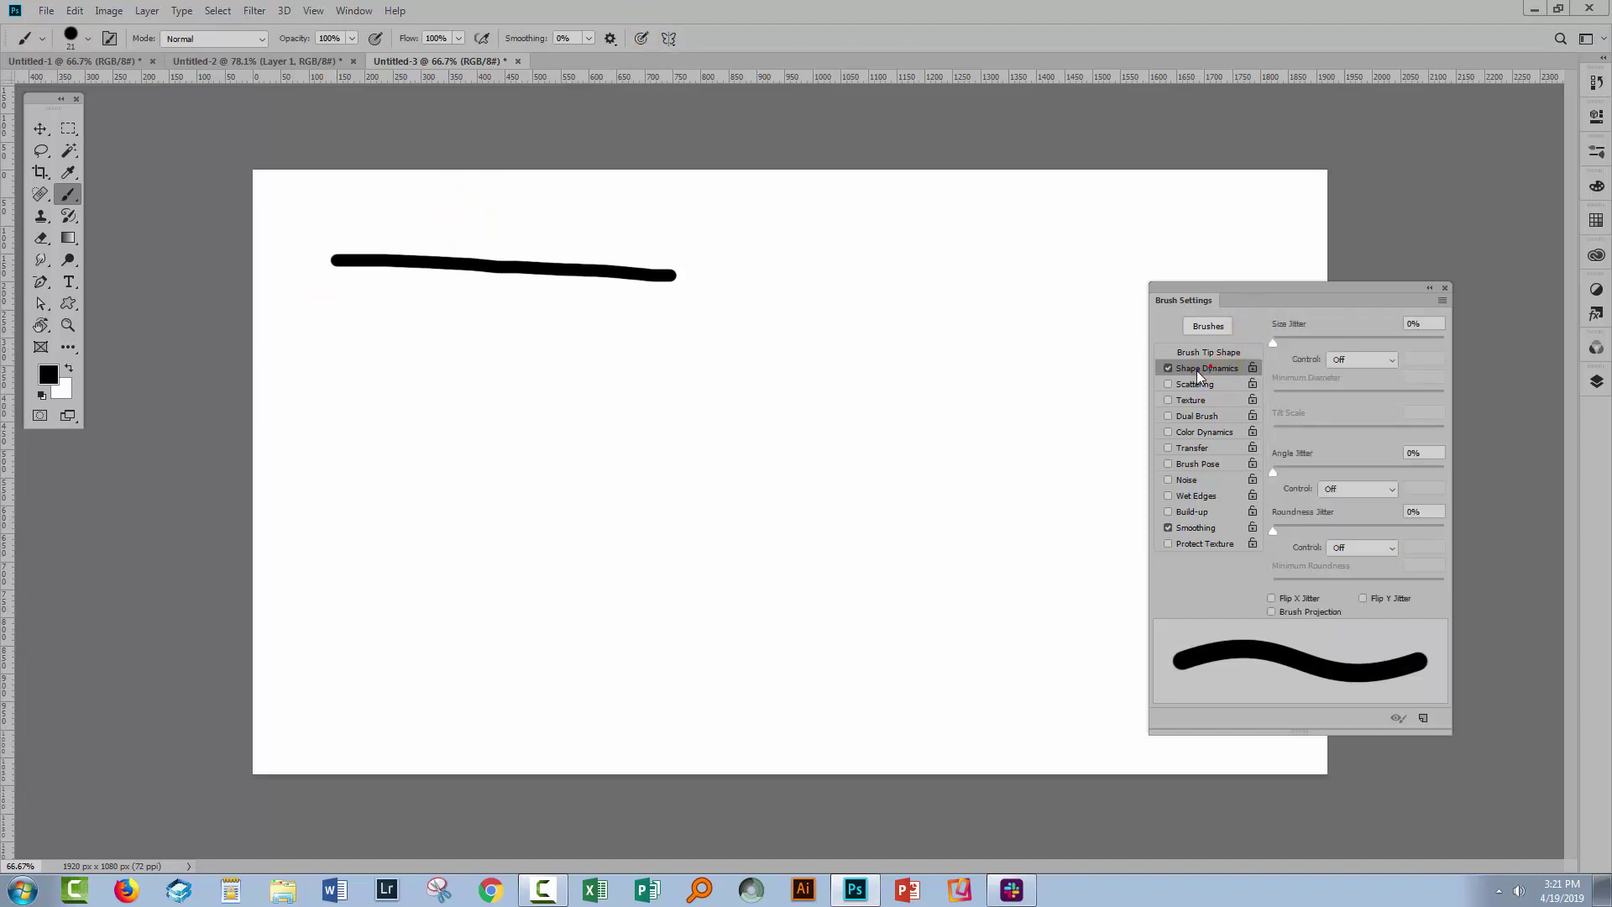
click(1347, 359)
click(1348, 378)
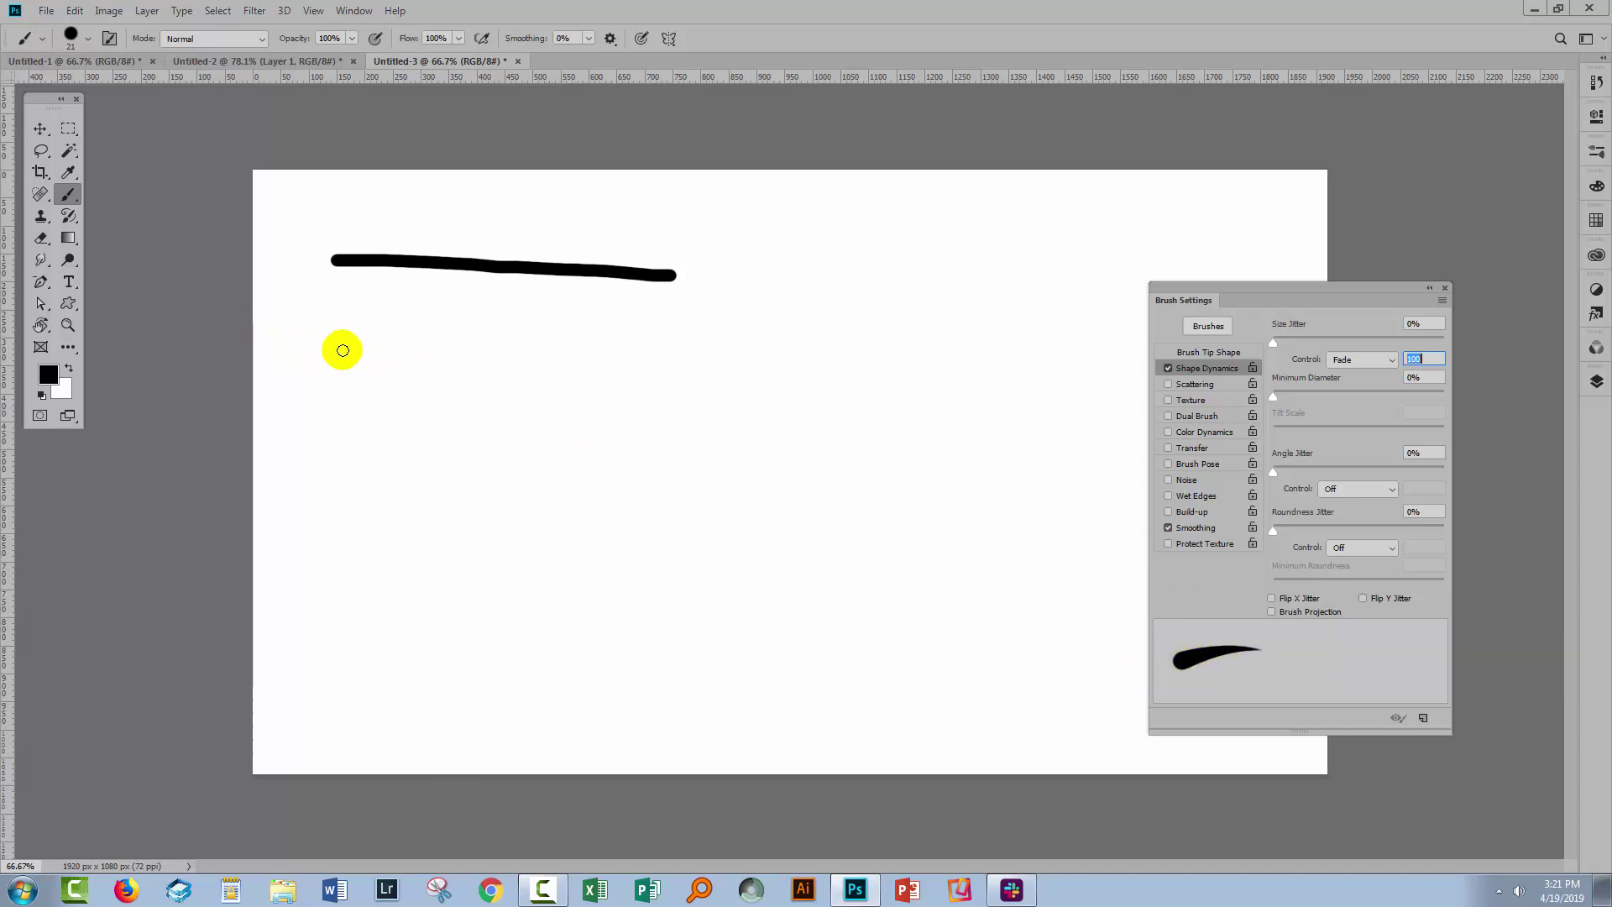
mouse_move(338, 349)
mouse_down()
mouse_move(395, 349)
mouse_move(396, 371)
mouse_up()
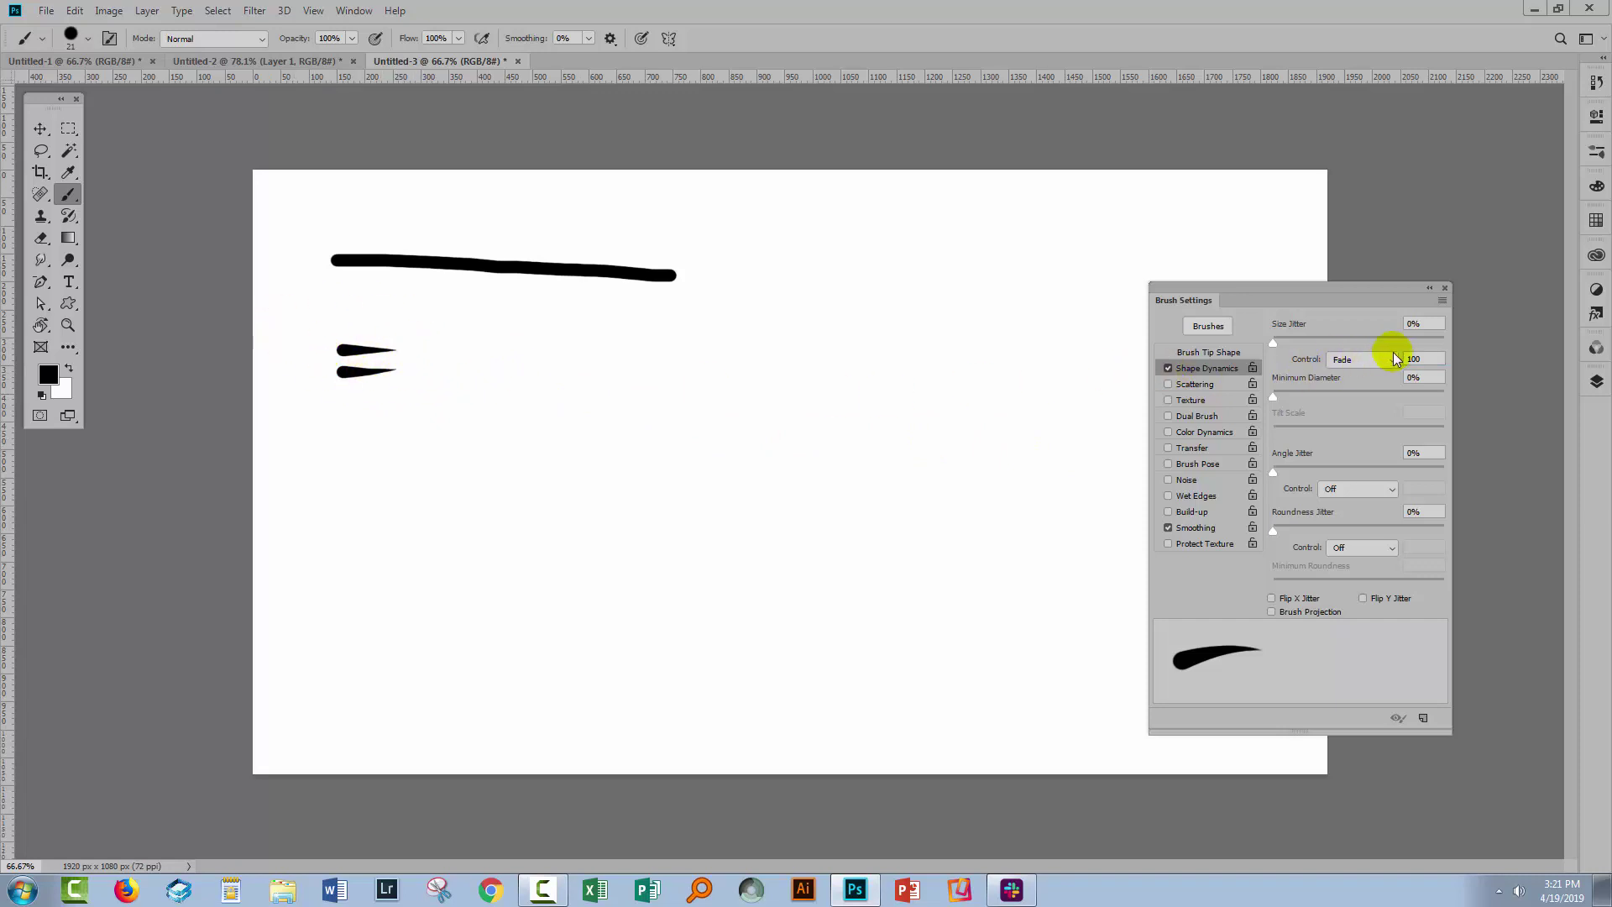
- Try a Fade length of 10 steps for the brush size and check the stroke preview
click(1421, 359)
text(10)
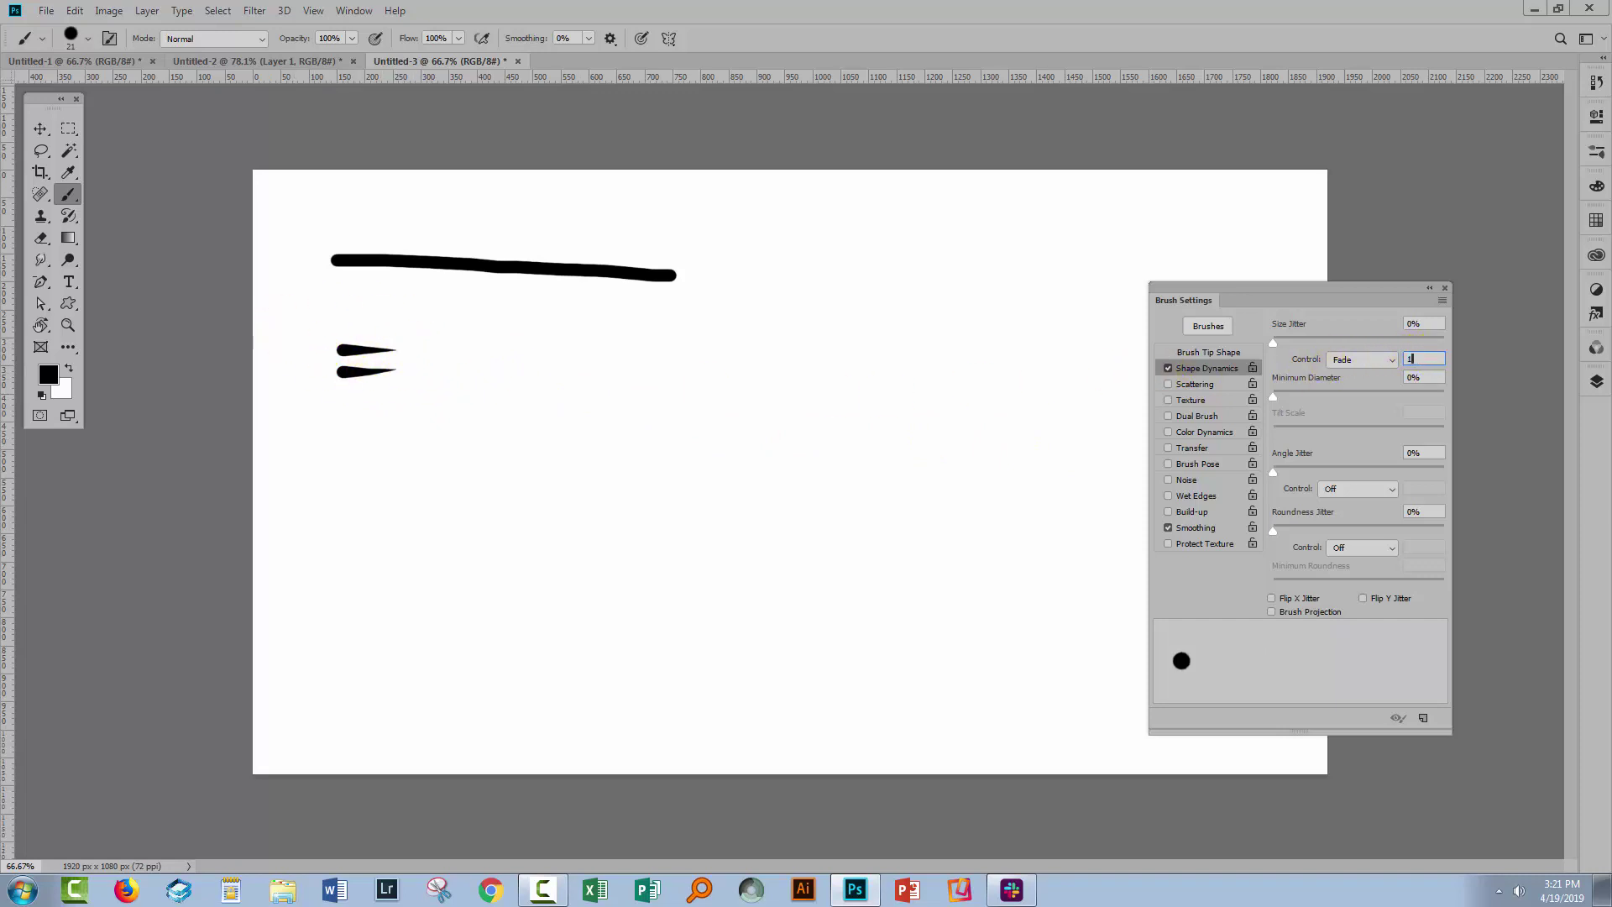
key(Tab)
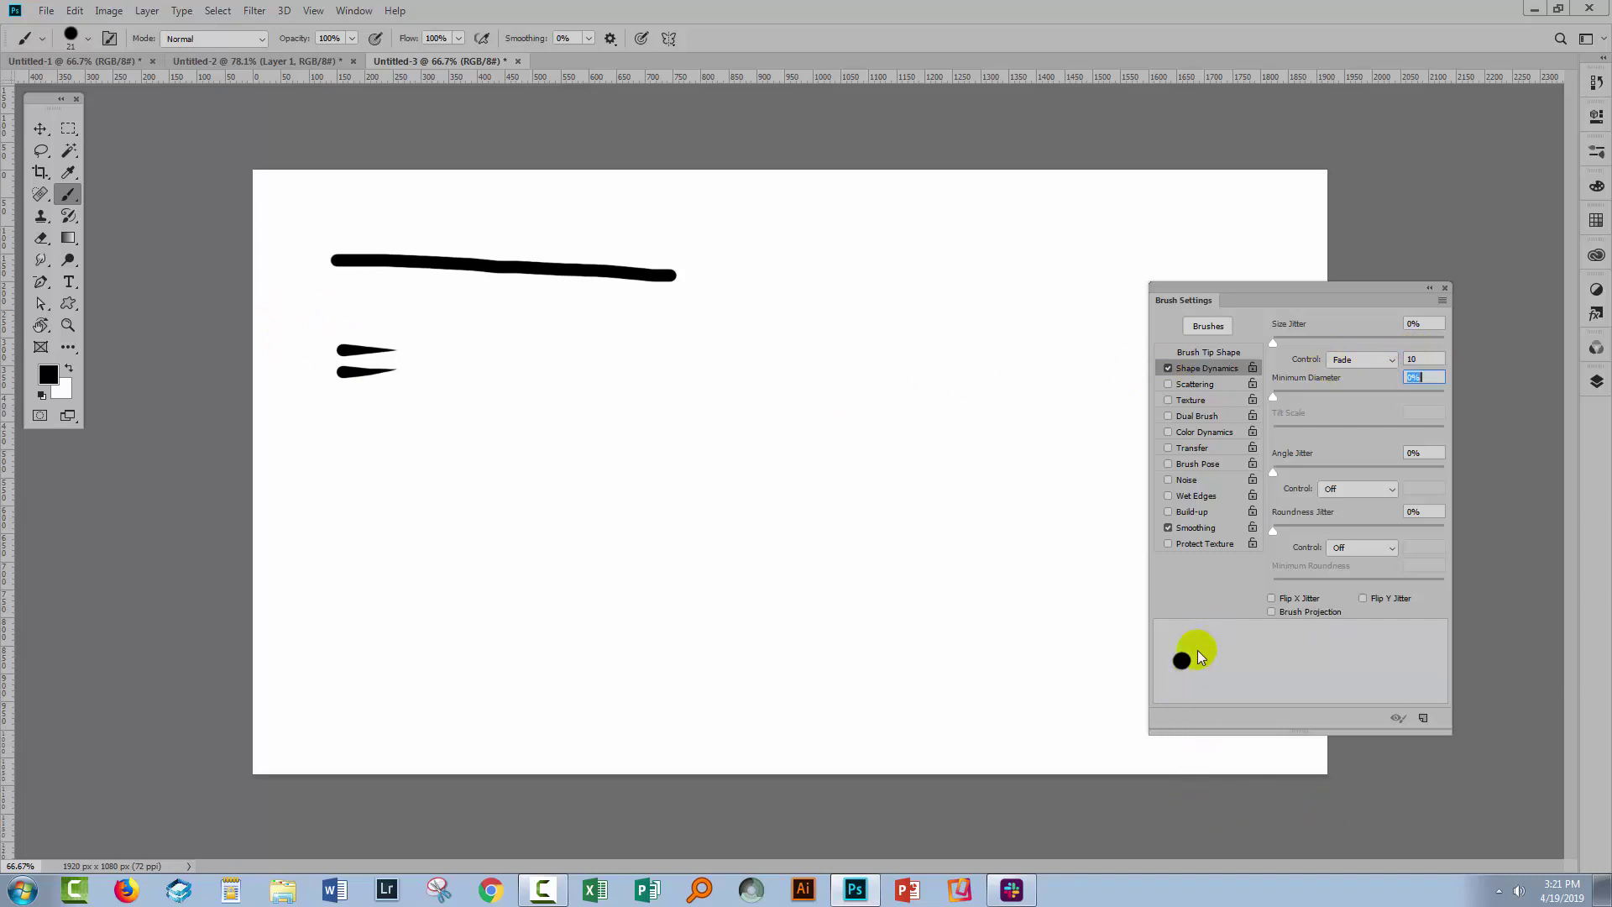
- Set the brush size Fade to 1000 steps and paint two test strokes about 980 px long below the short ones
click(1408, 359)
text(000)
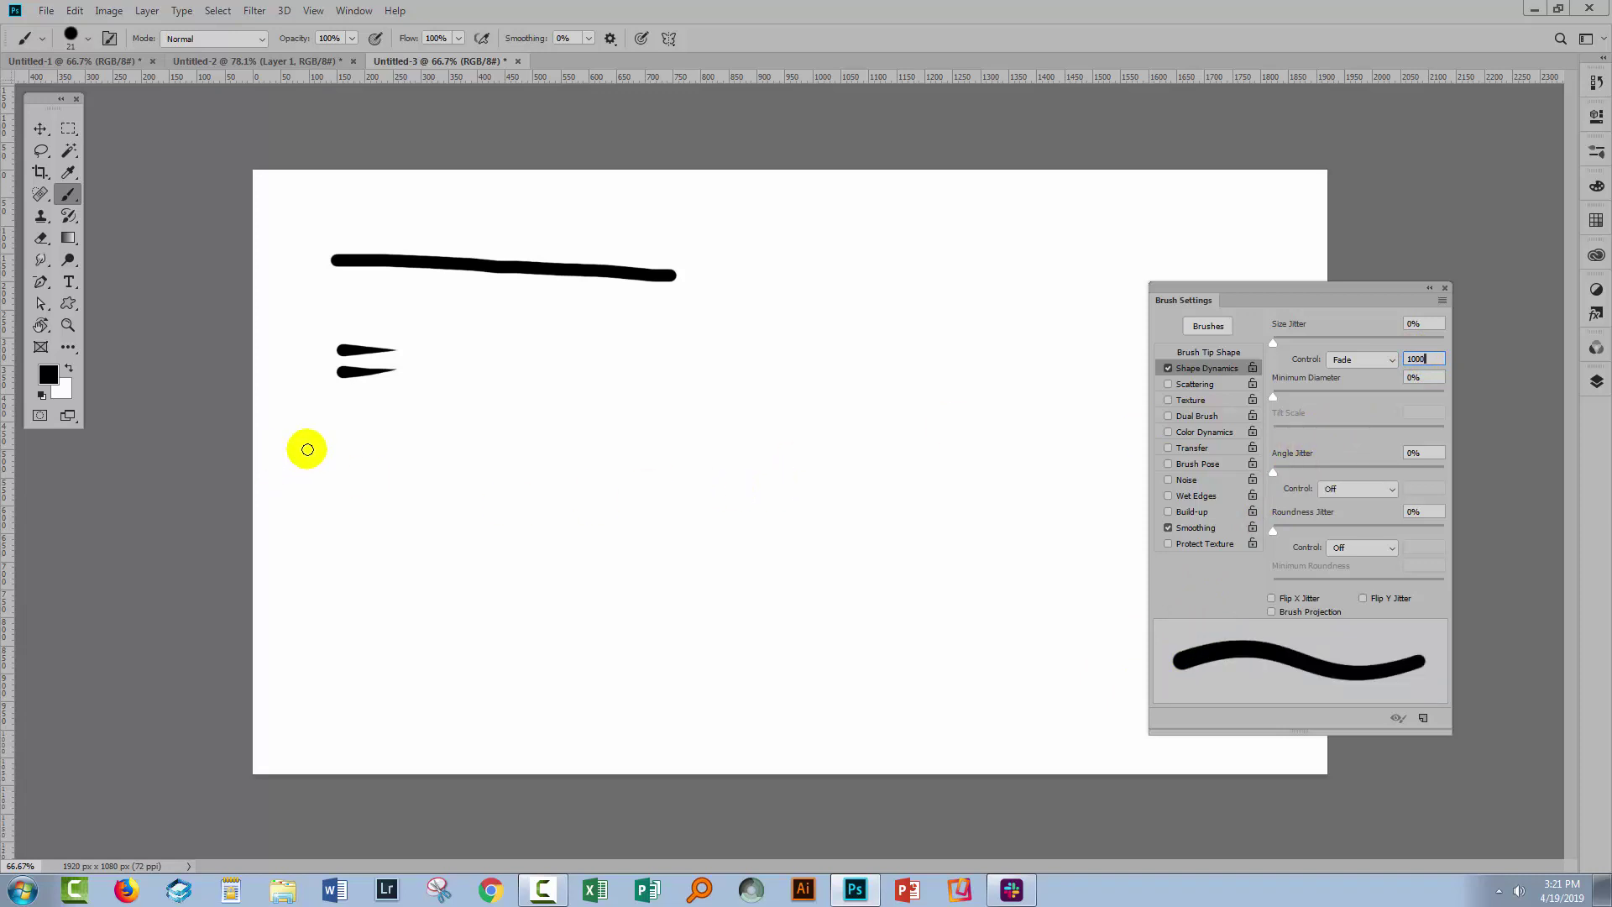
drag(333, 440, 877, 409)
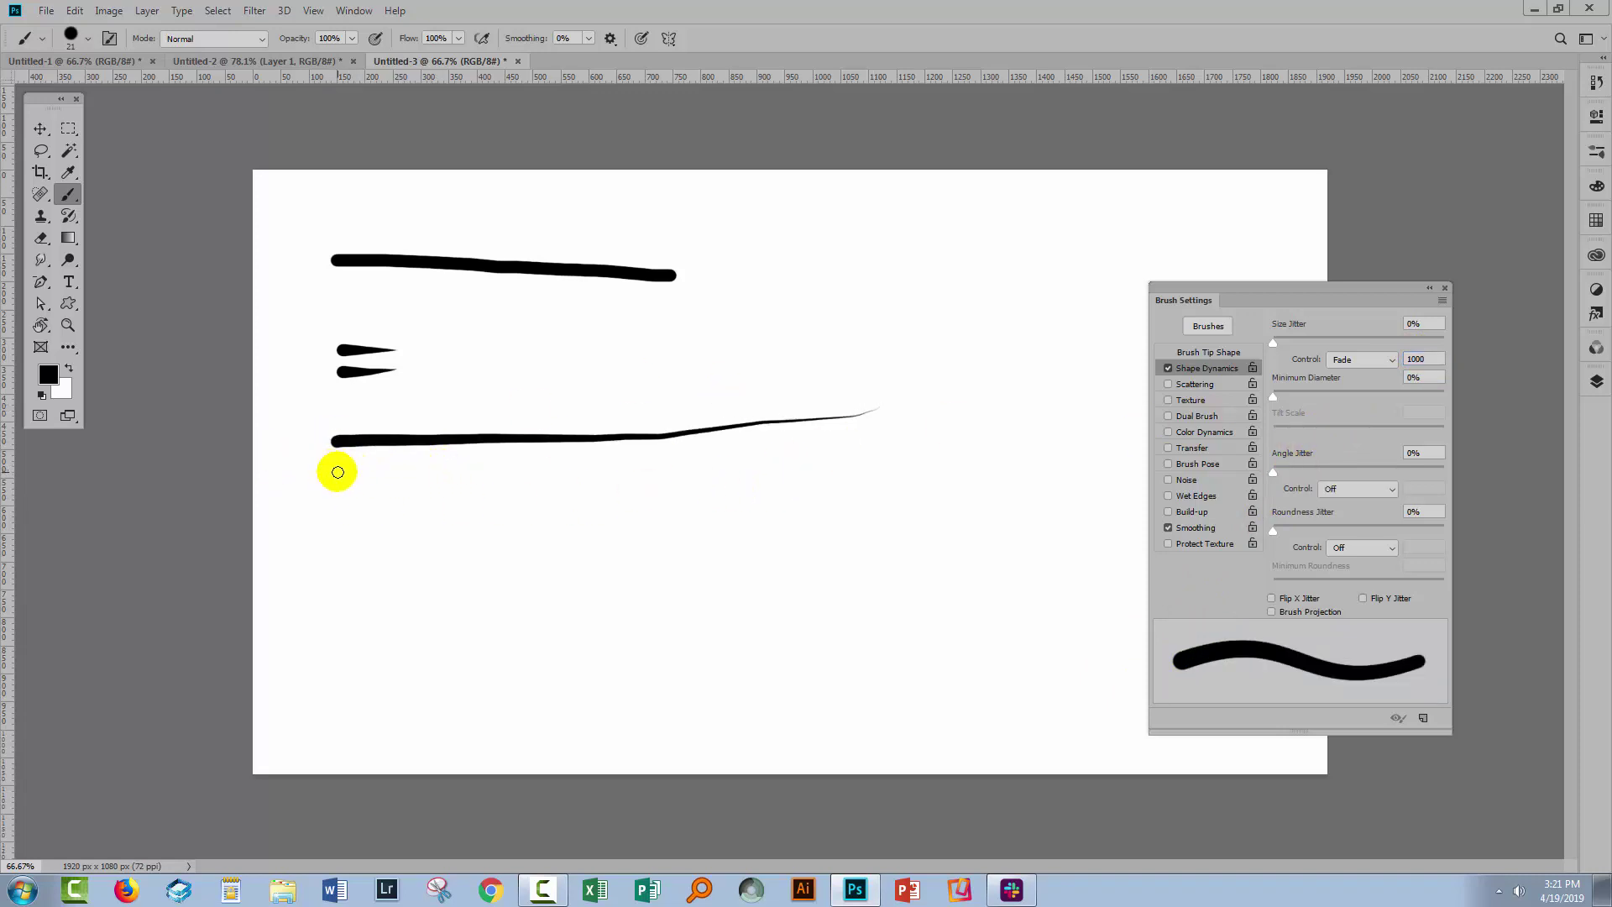
drag(335, 471, 886, 482)
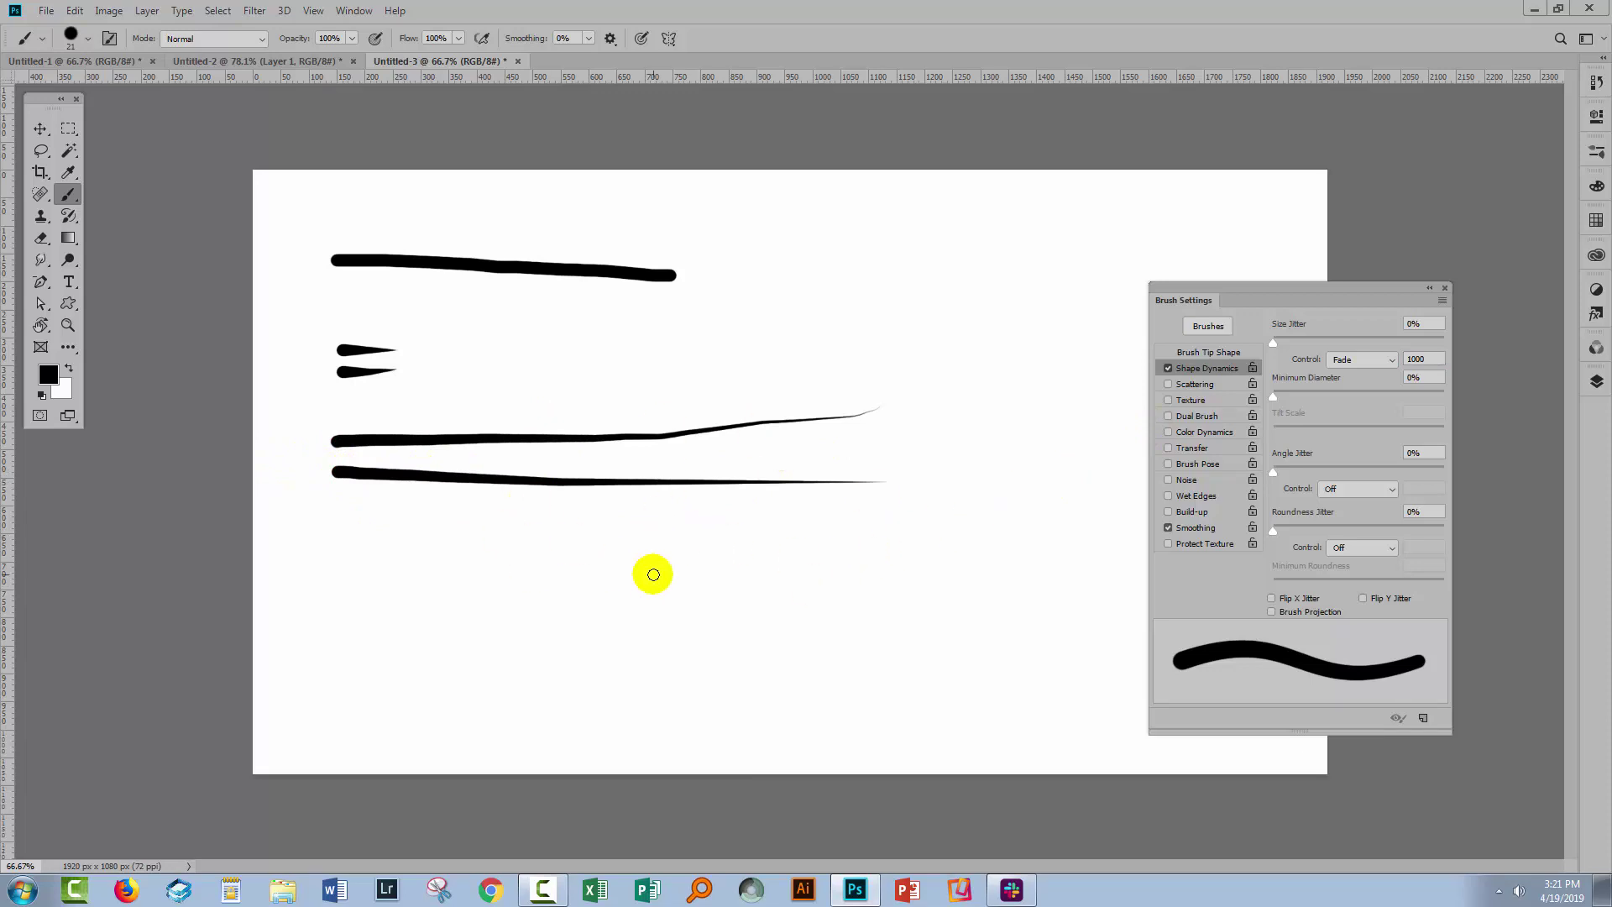